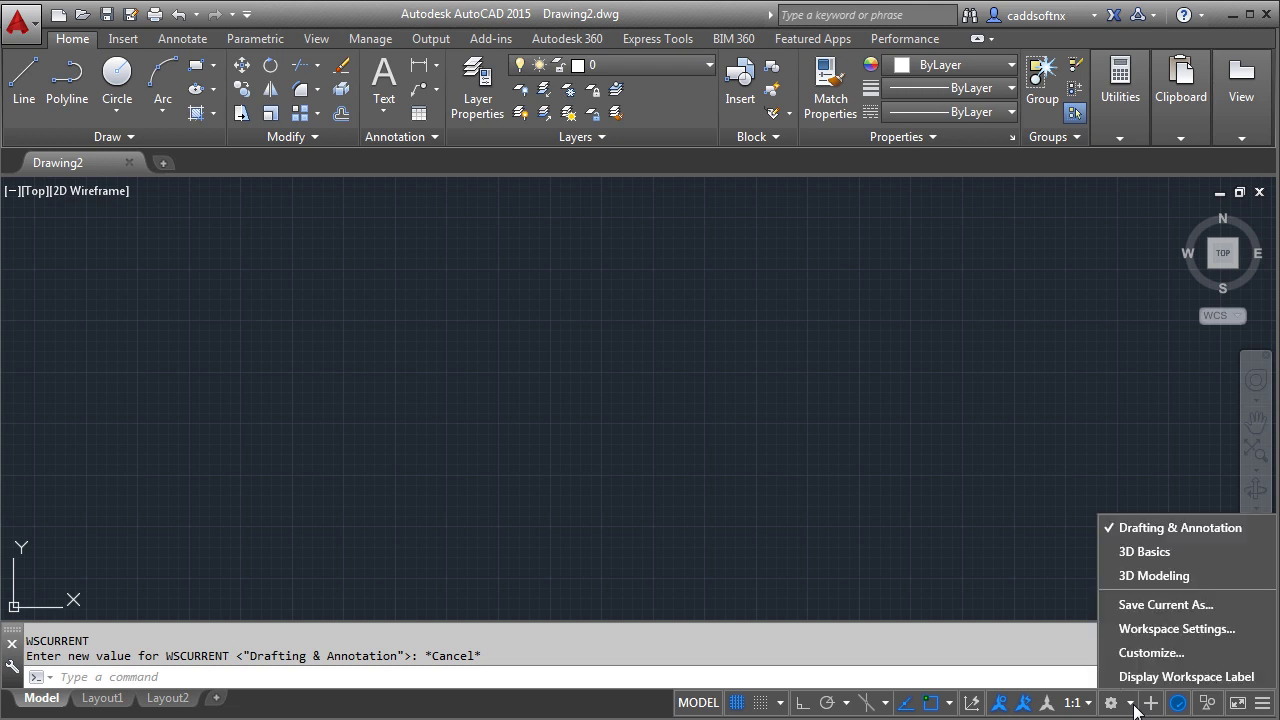
# Switch to the 3D Modeling workspace and set the view to SE Isometric.
pyautogui.click(1141, 576)
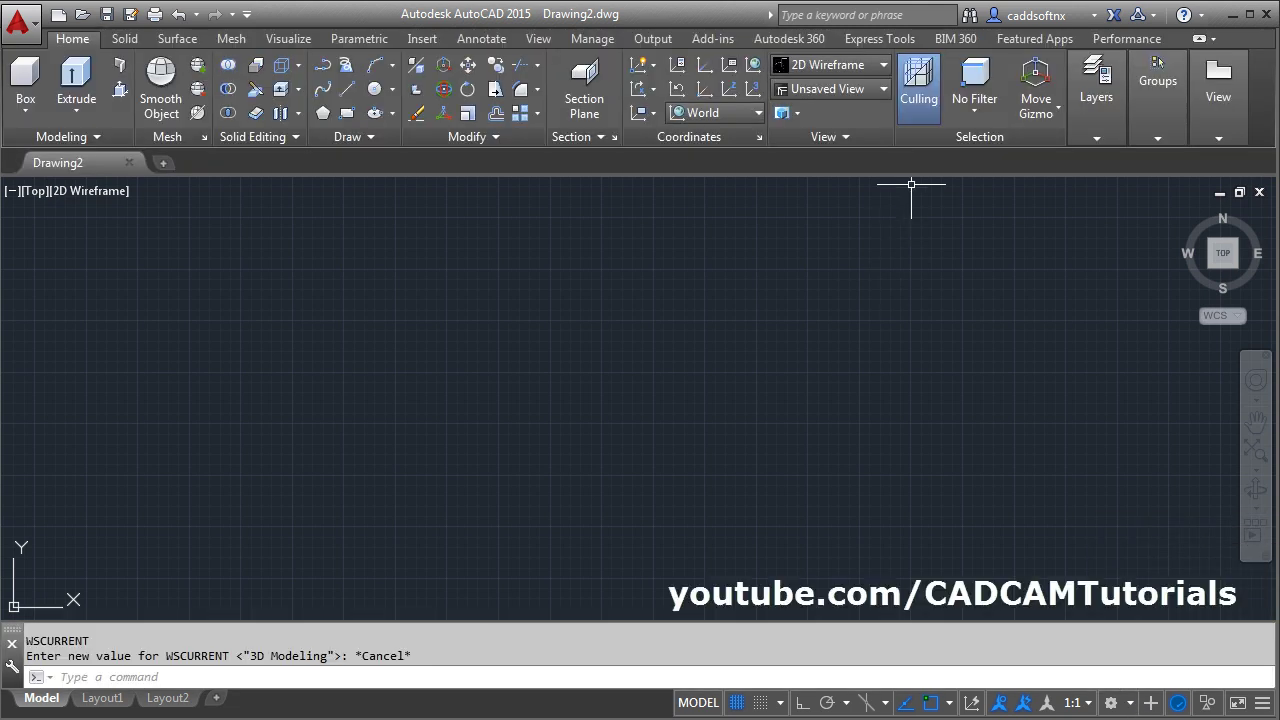
pyautogui.click(829, 90)
pyautogui.click(815, 251)
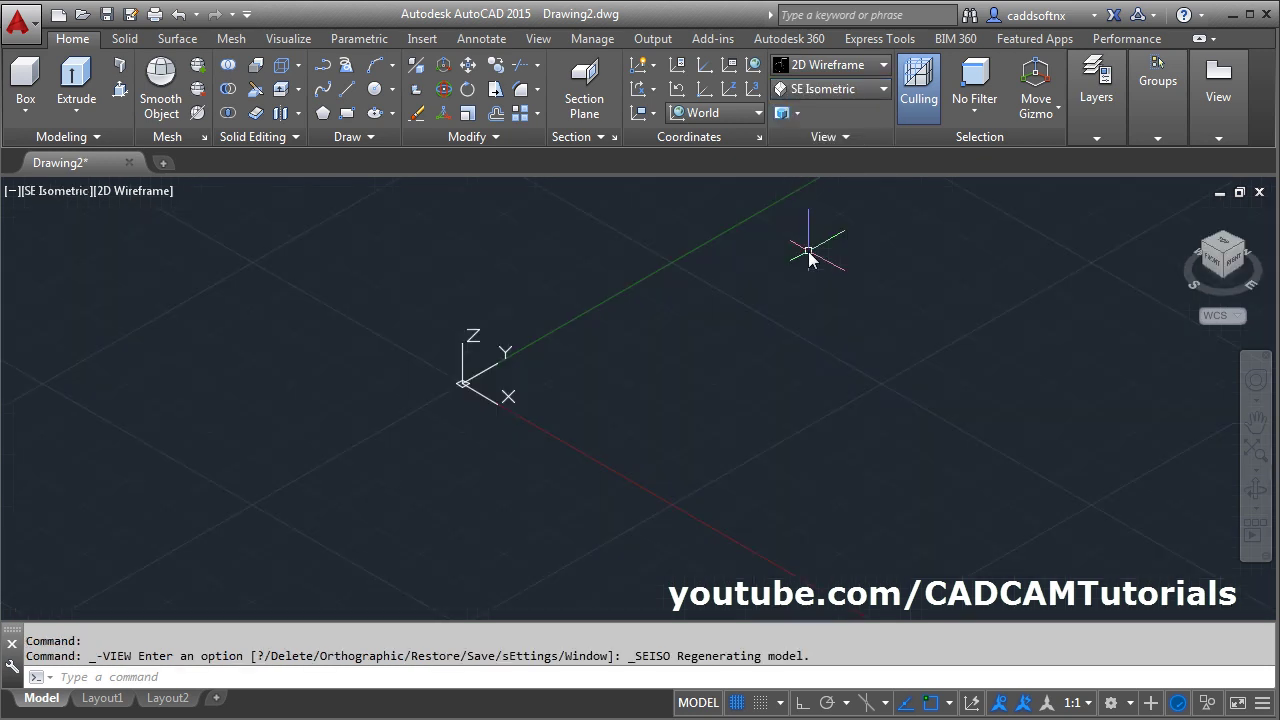
# Set UCSICON to Noorigin so the icon stays off the origin.
pyautogui.write('ucs')
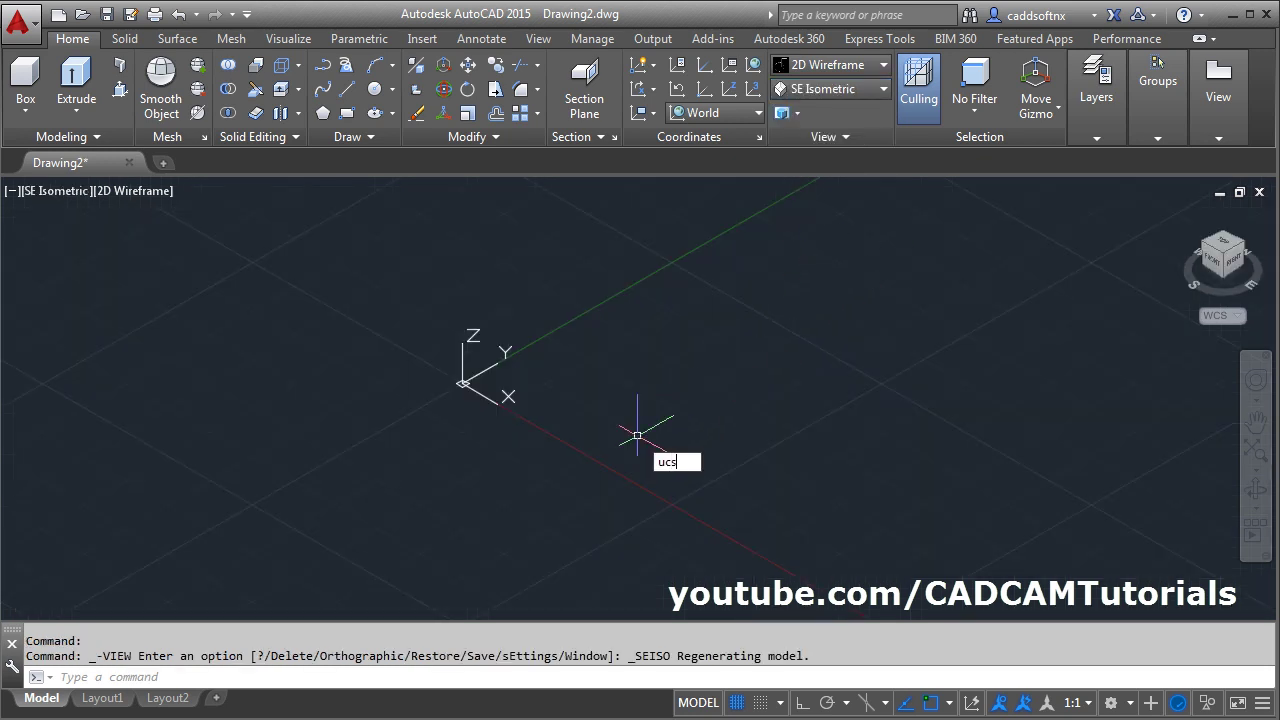
pyautogui.write('i')
pyautogui.press('Return')
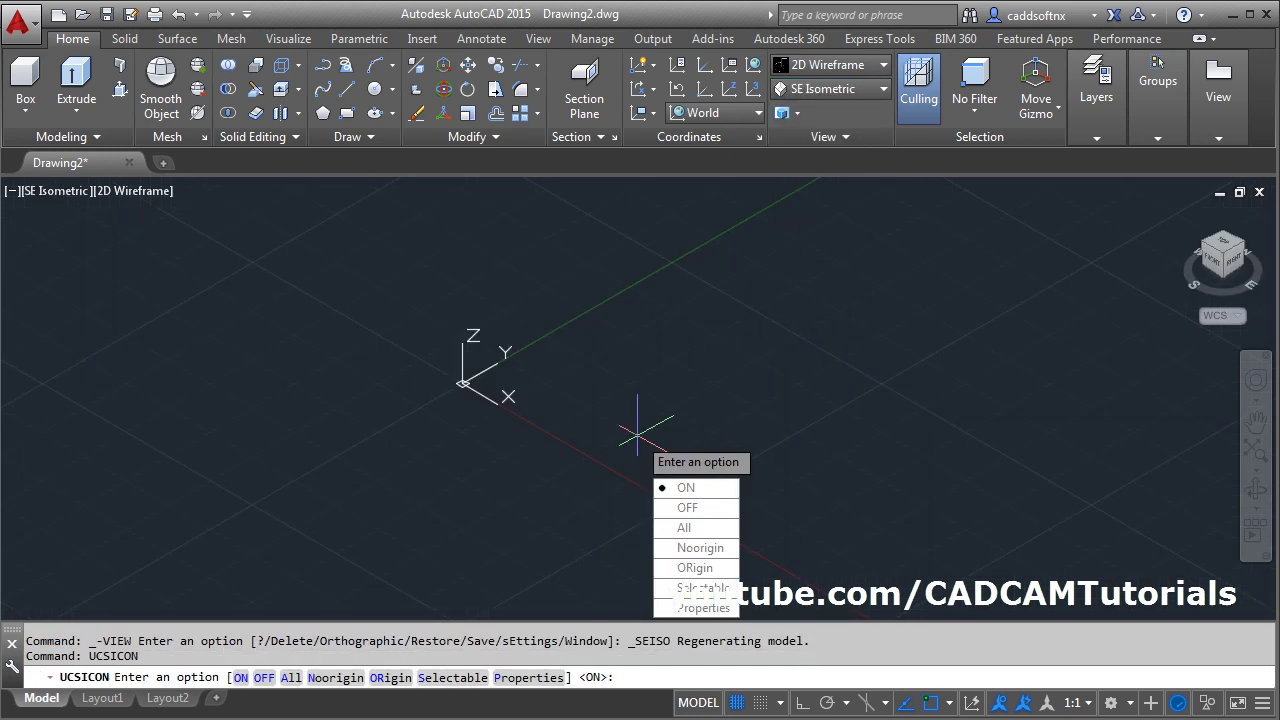
pyautogui.click(700, 548)
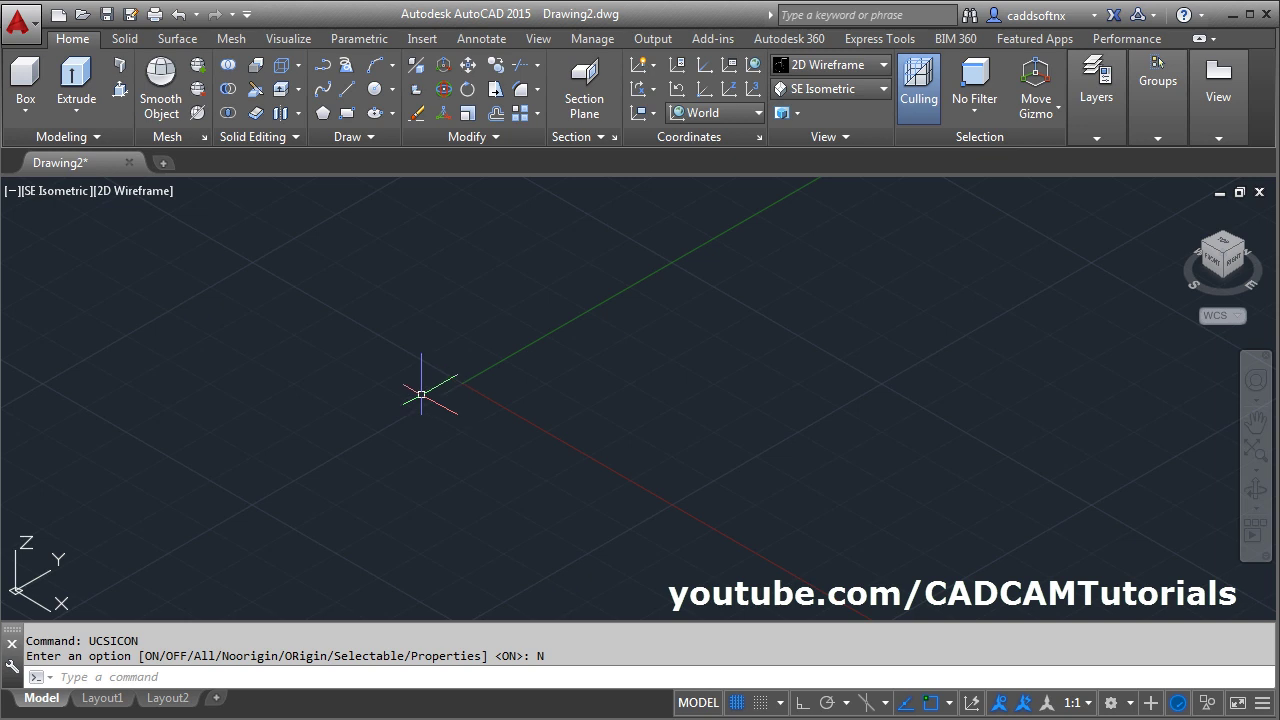
# Draw a cylinder with base radius 3 and height 5.
pyautogui.click(25, 110)
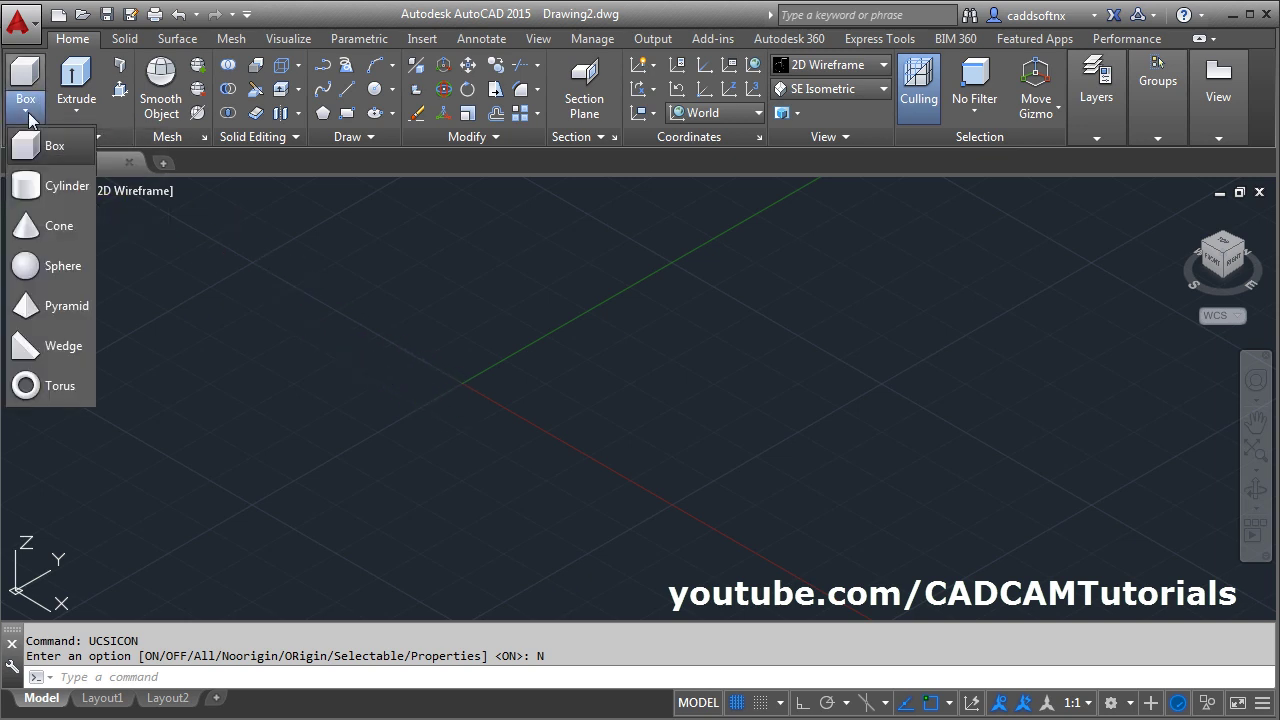
pyautogui.click(56, 188)
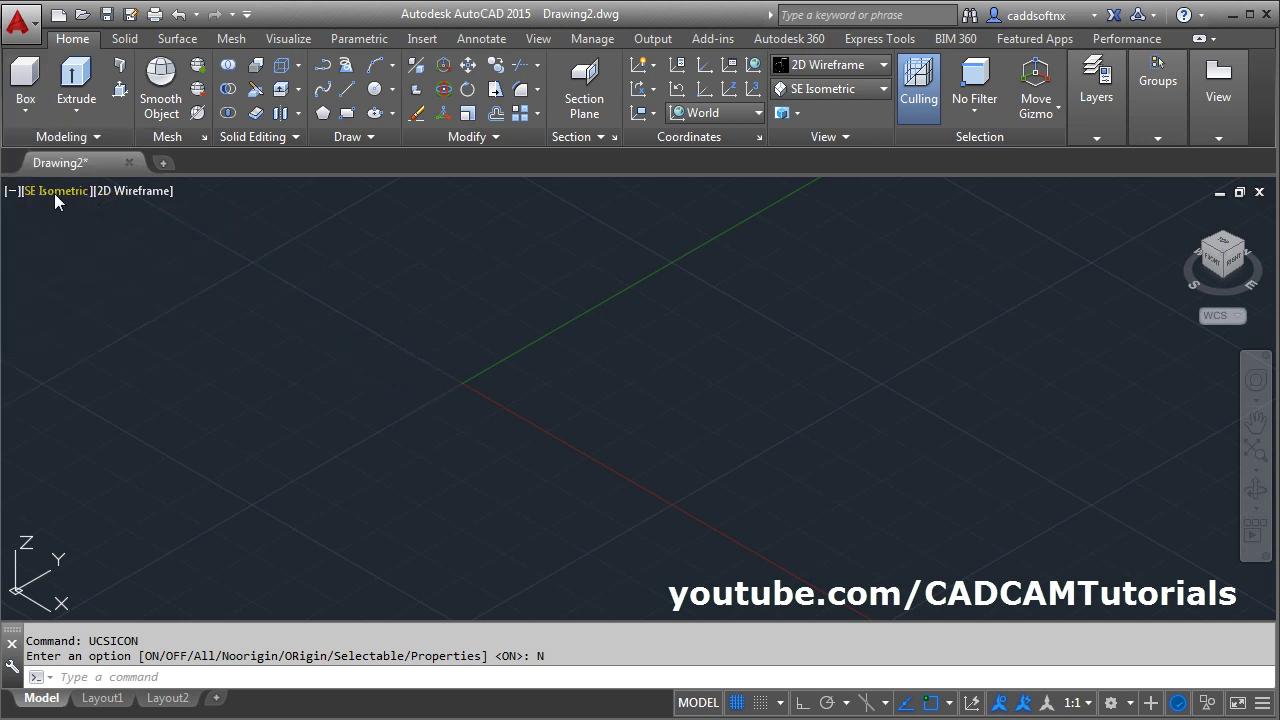
pyautogui.click(433, 436)
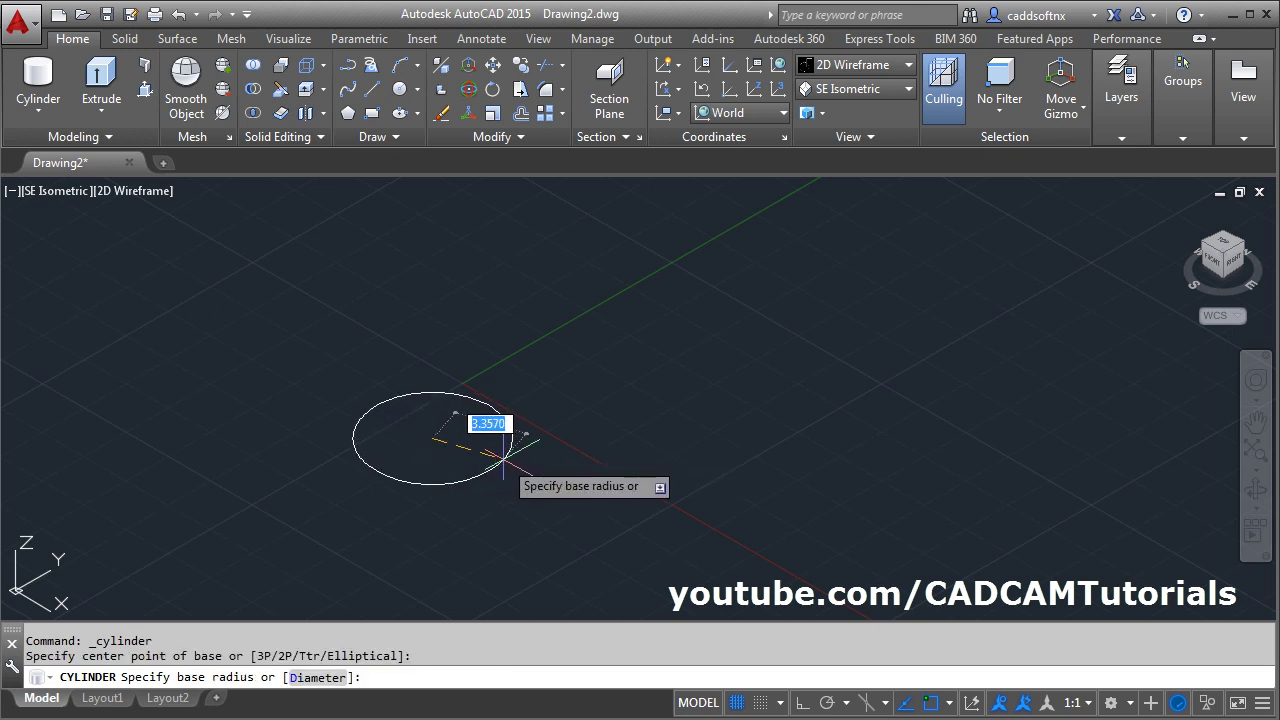
pyautogui.press('Return')
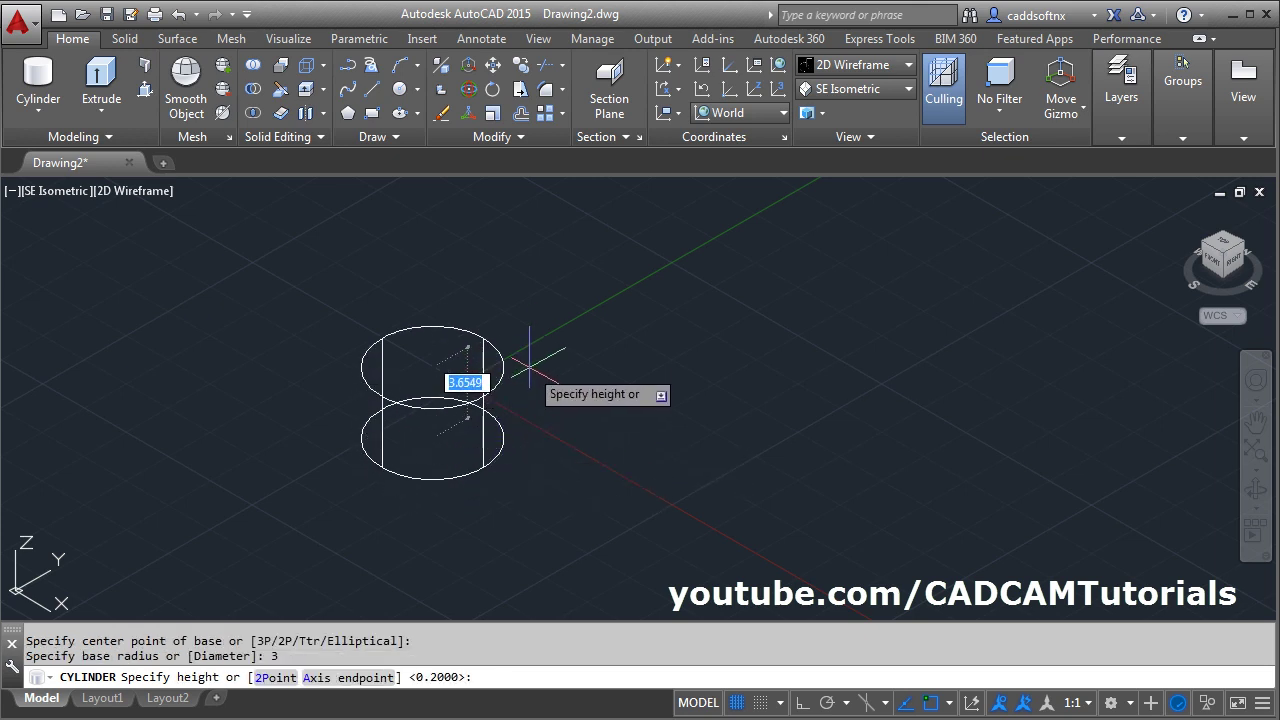
pyautogui.write('5')
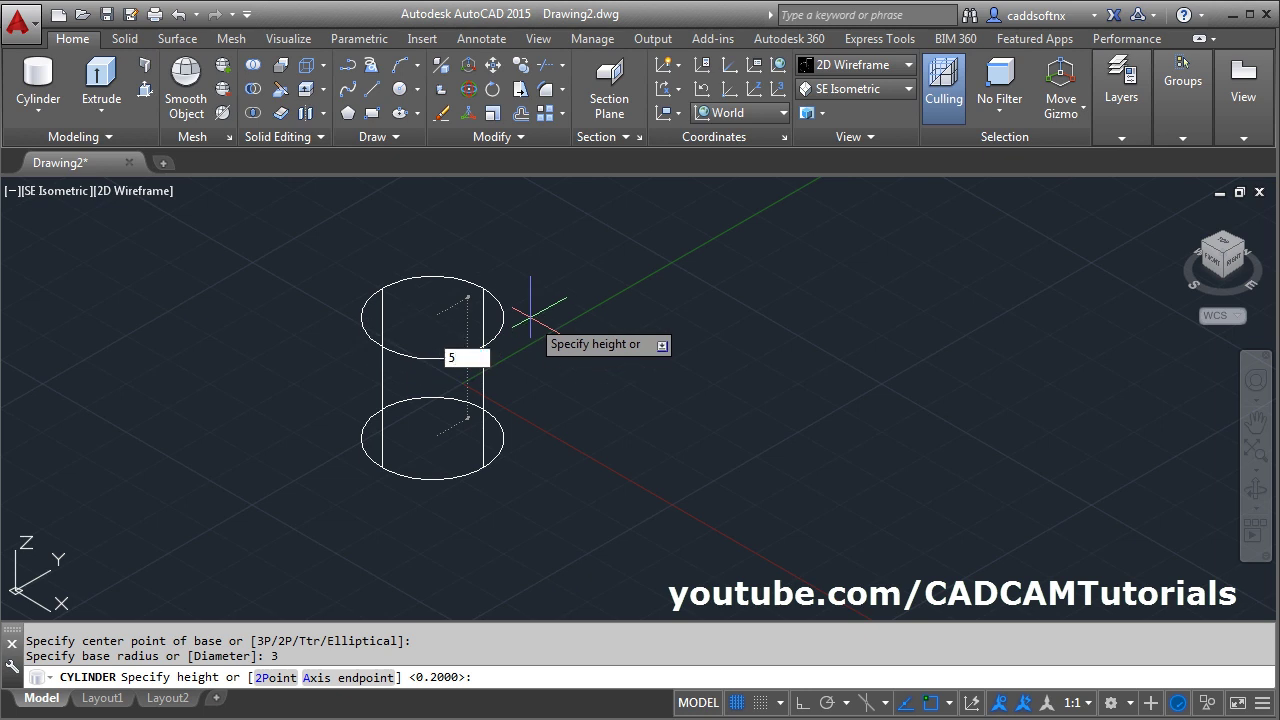
pyautogui.press('Return')
# Pan the view to make room beside the cylinder.
pyautogui.moveTo(528, 314); pyautogui.dragTo(410, 291, button='middle')
pyautogui.write('t')
pyautogui.press('Return')
pyautogui.press('Escape')
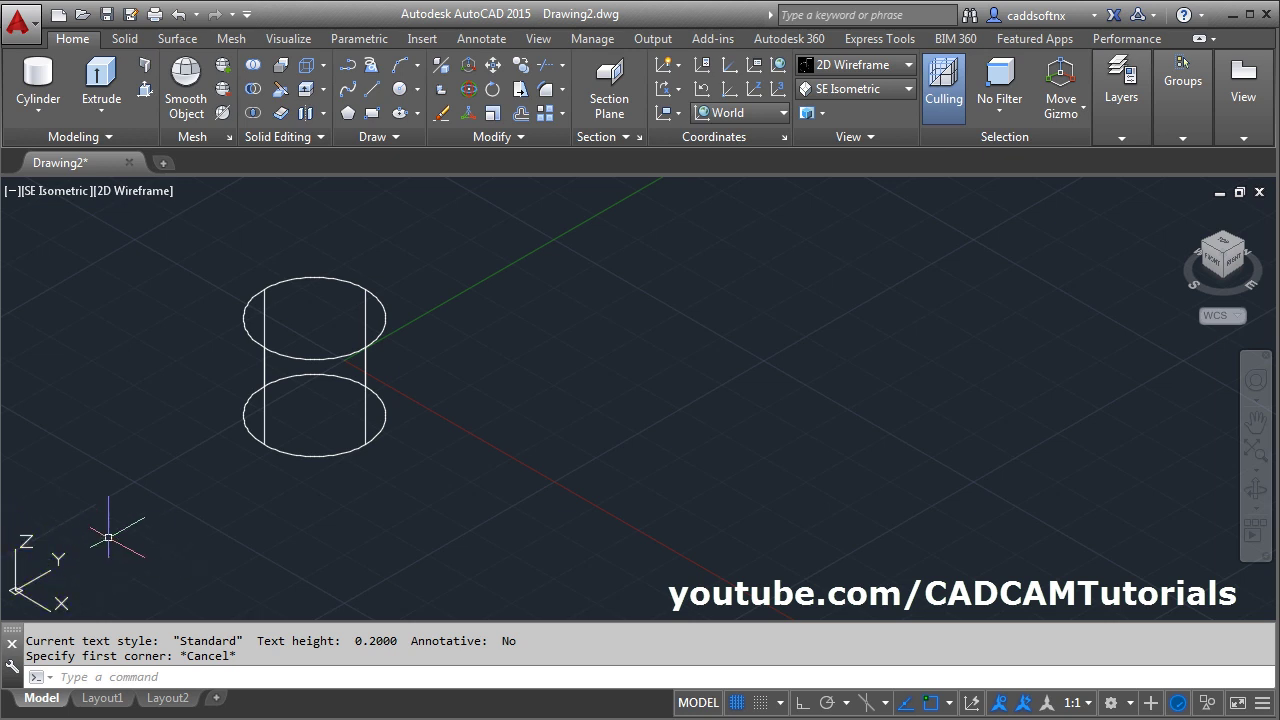
# Set the UCS to Right and enter two-line MTEXT reading EMBOSS and ENGRAVE.
pyautogui.click(748, 112)
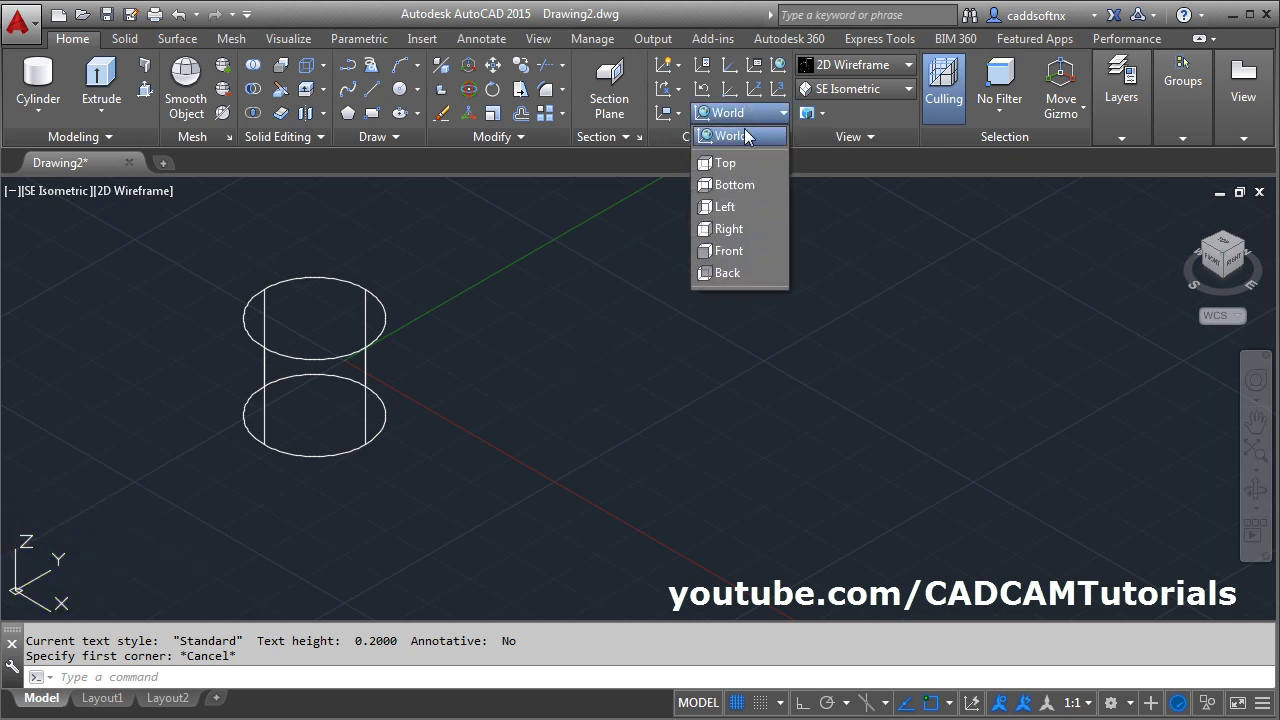
pyautogui.click(737, 228)
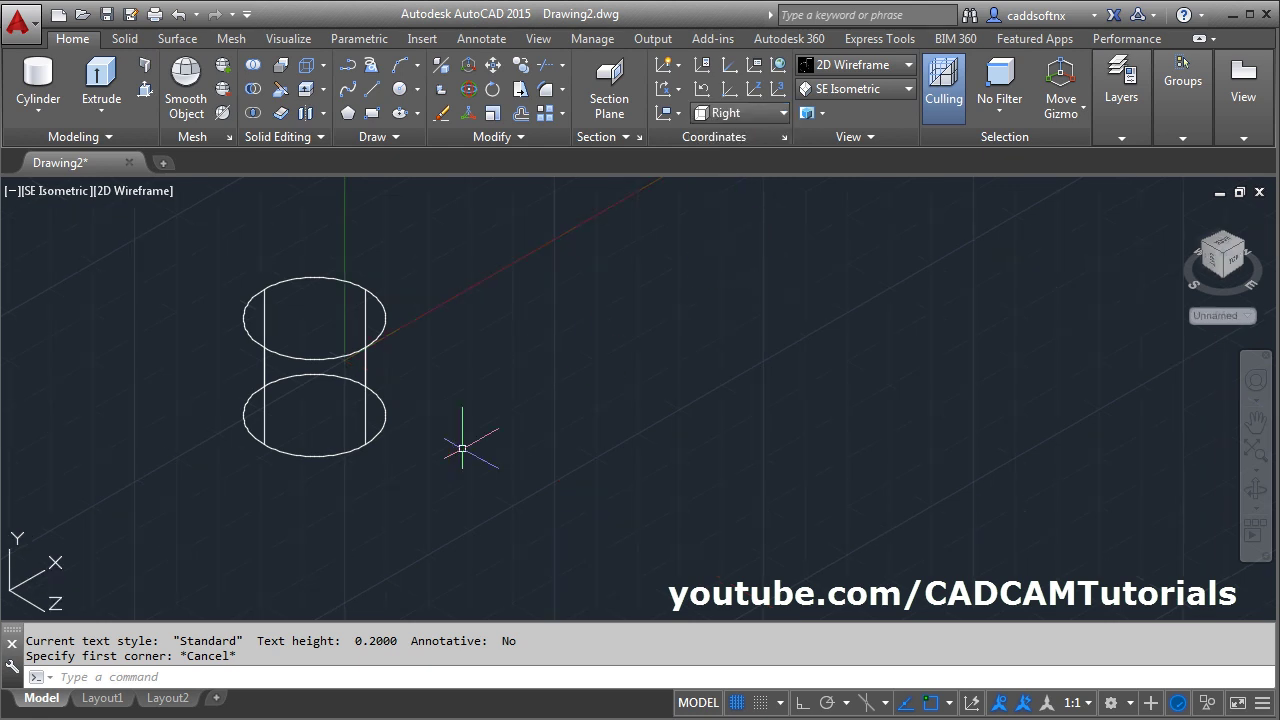
pyautogui.write('MT')
pyautogui.press('Return')
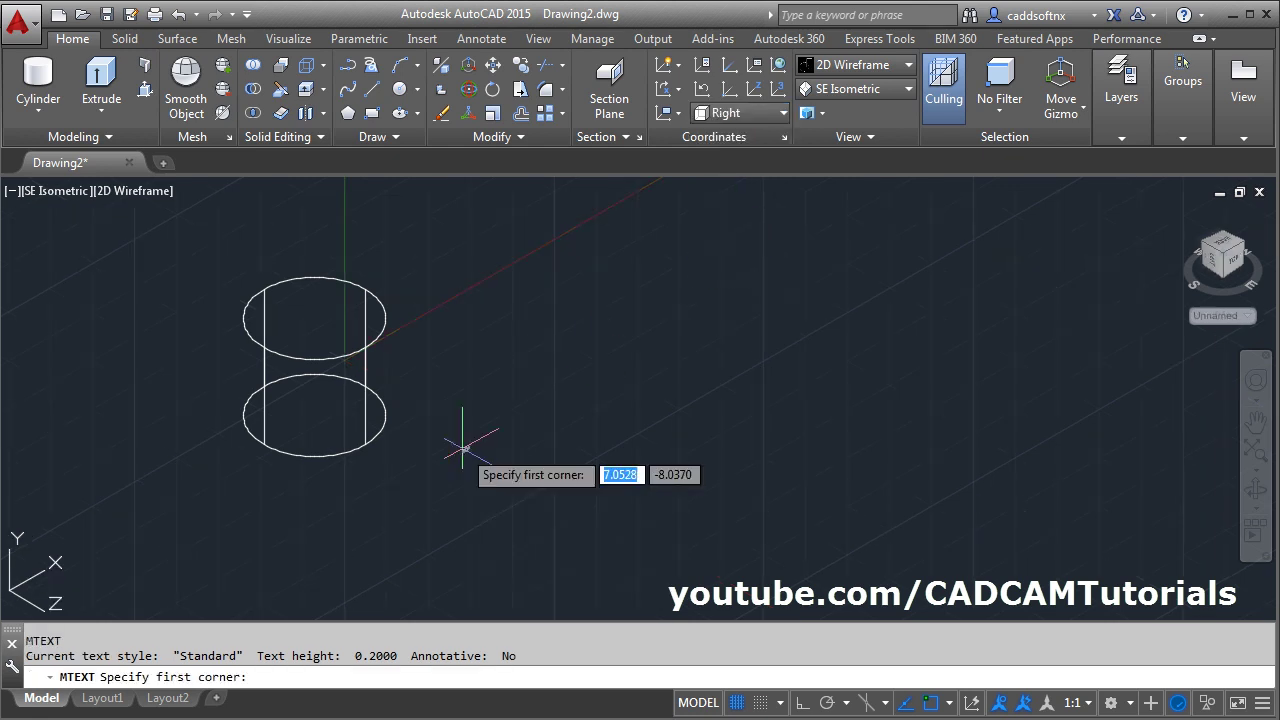
pyautogui.click(461, 384)
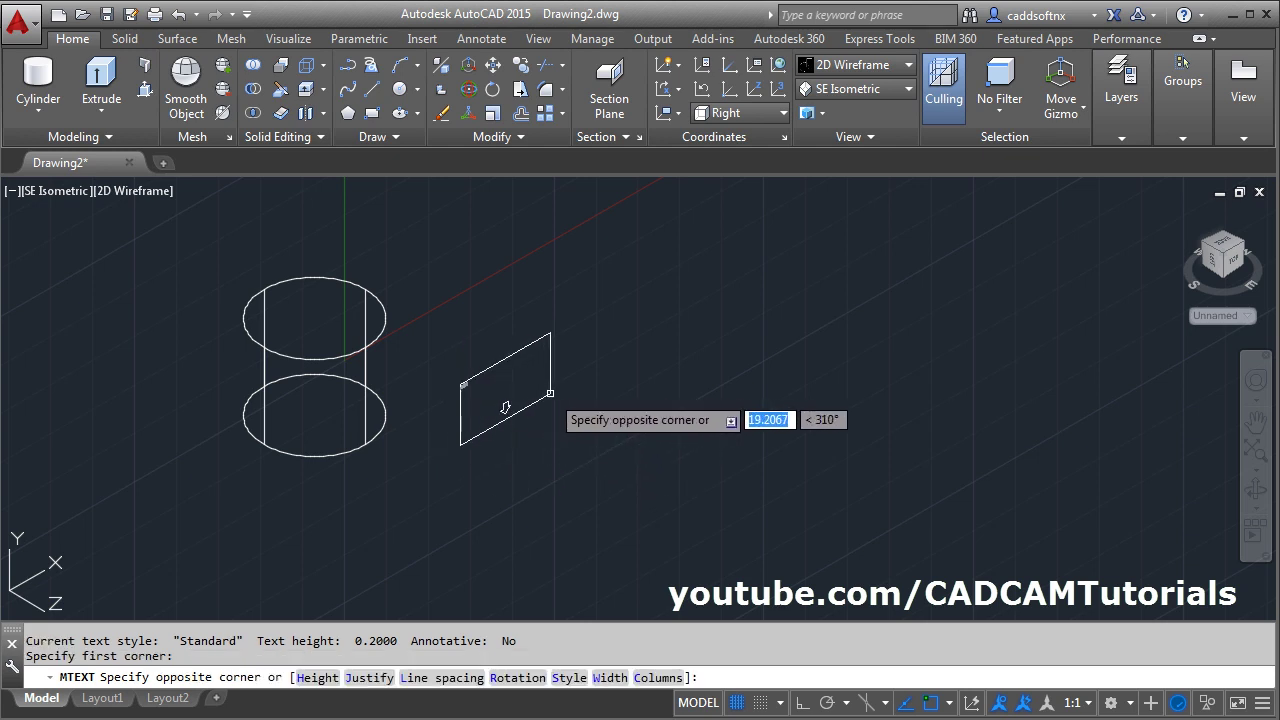
pyautogui.click(573, 400)
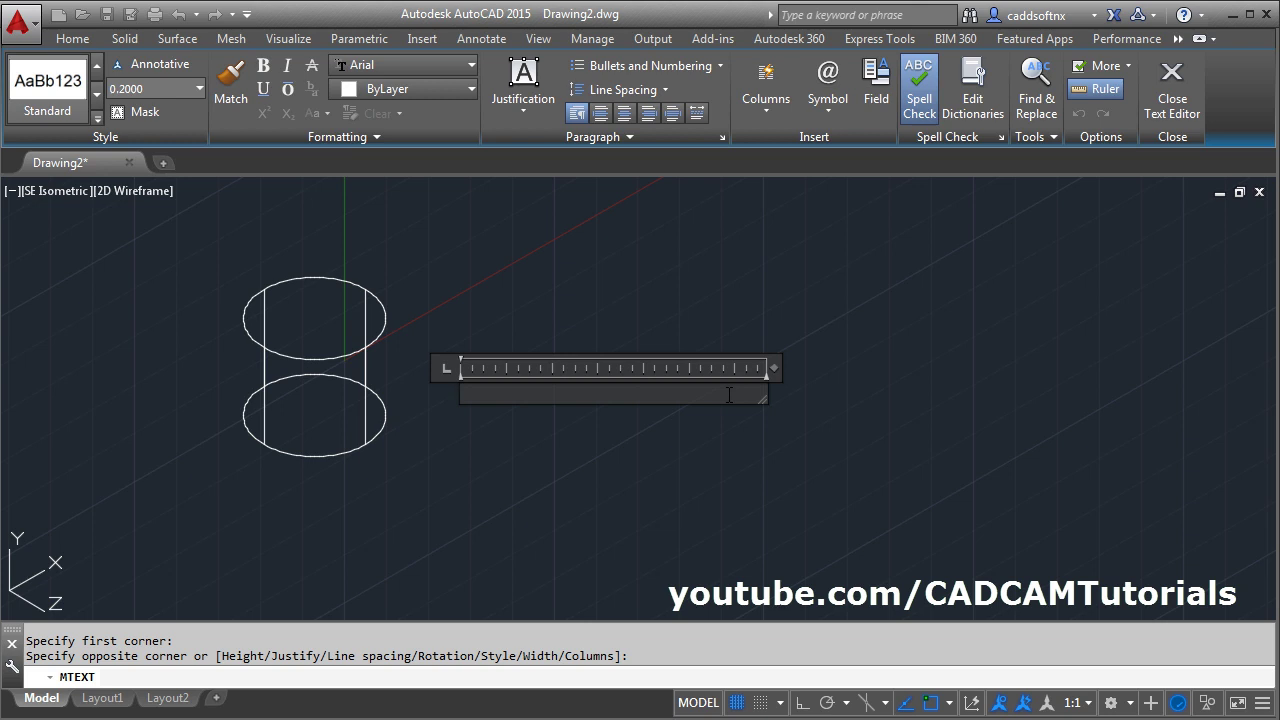
pyautogui.write('EMBOSS')
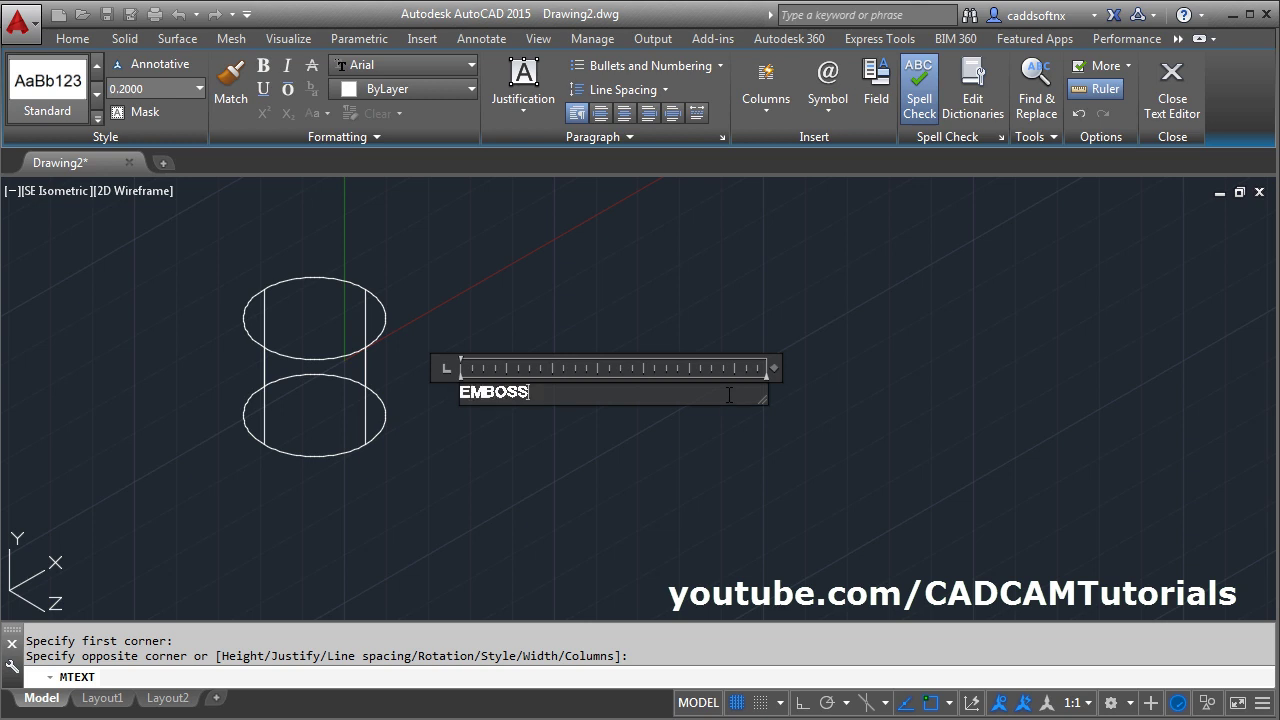
pyautogui.press('Return')
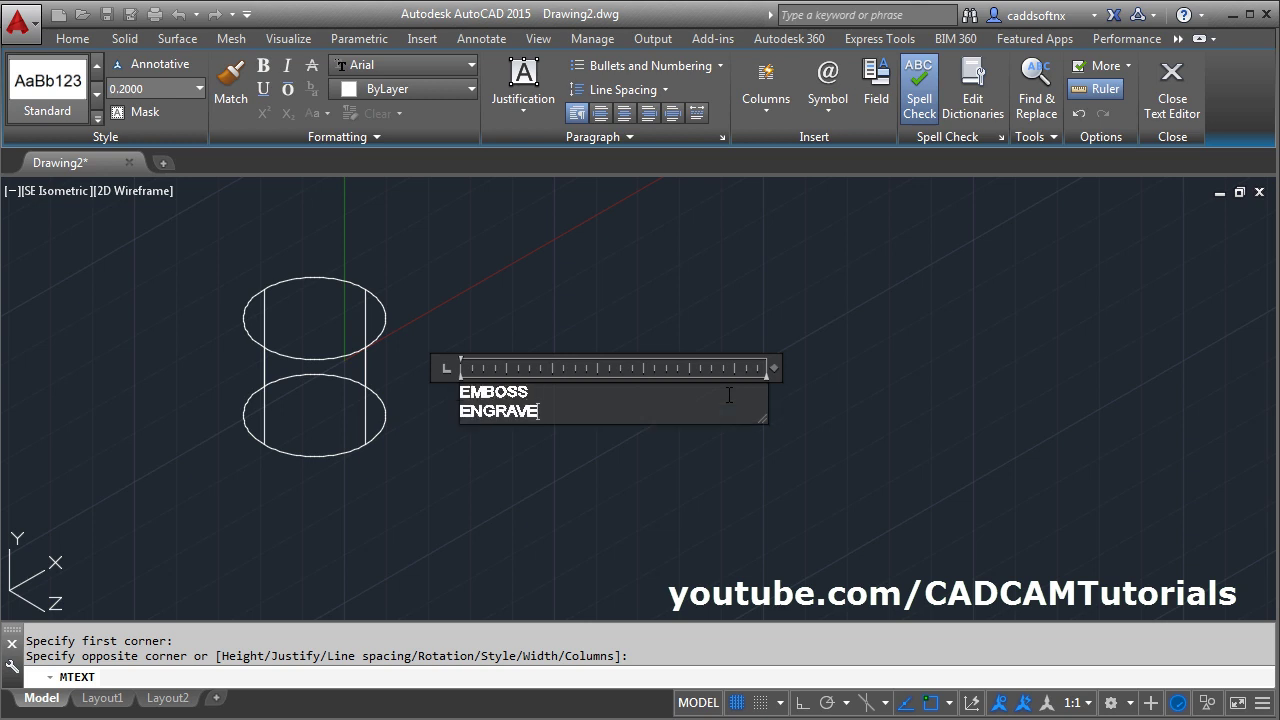
# Centre both text lines, set height 0.4 and font Arial Black, then close the editor.
pyautogui.moveTo(748, 402); pyautogui.dragTo(443, 385)
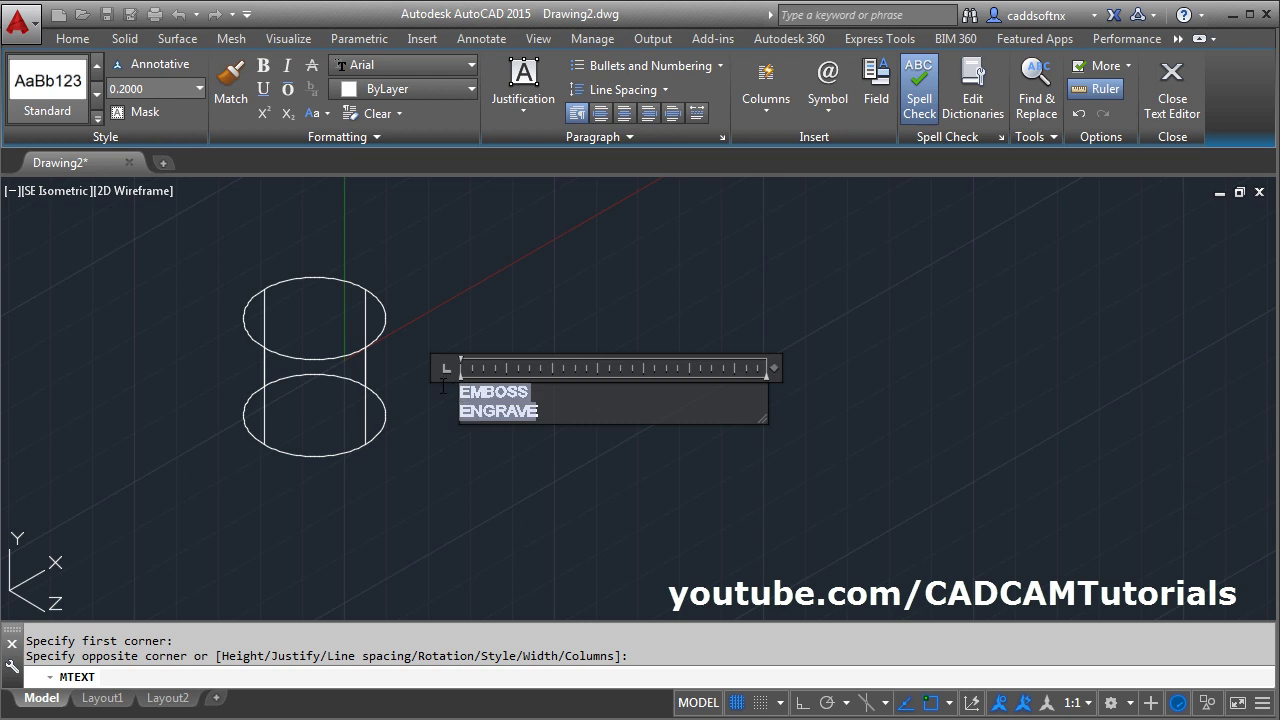
pyautogui.click(624, 113)
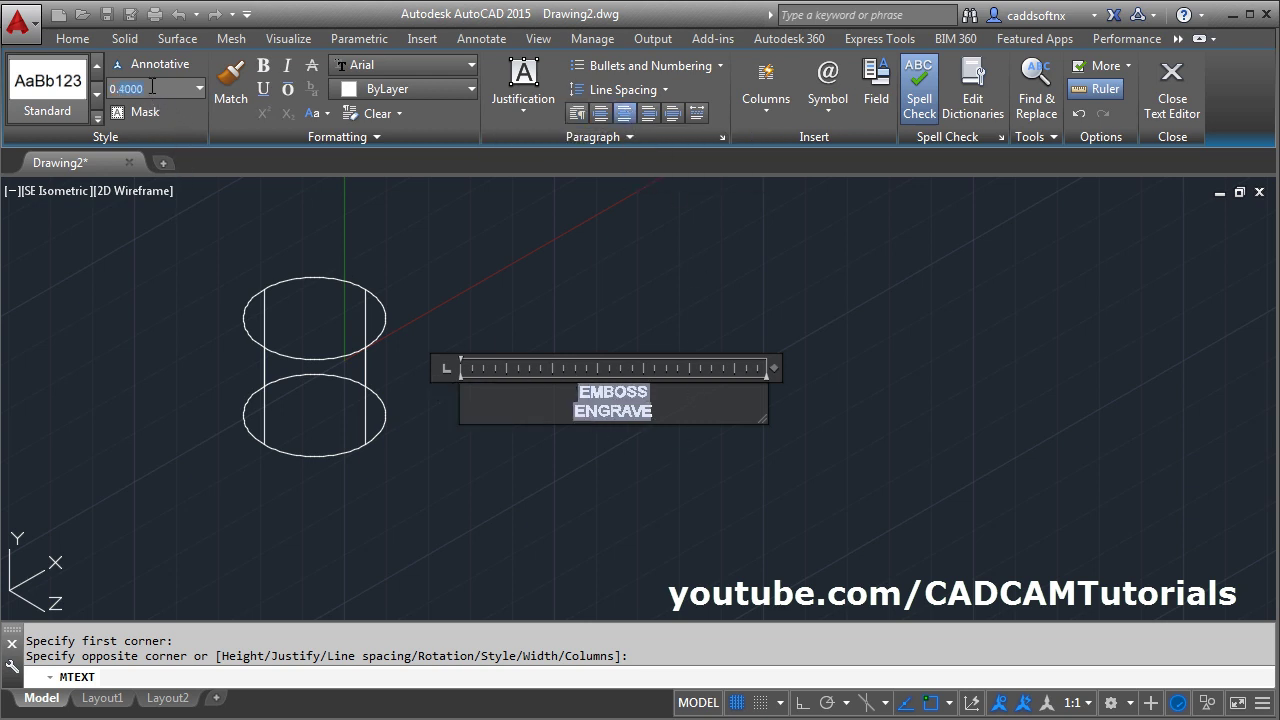
pyautogui.press('Return')
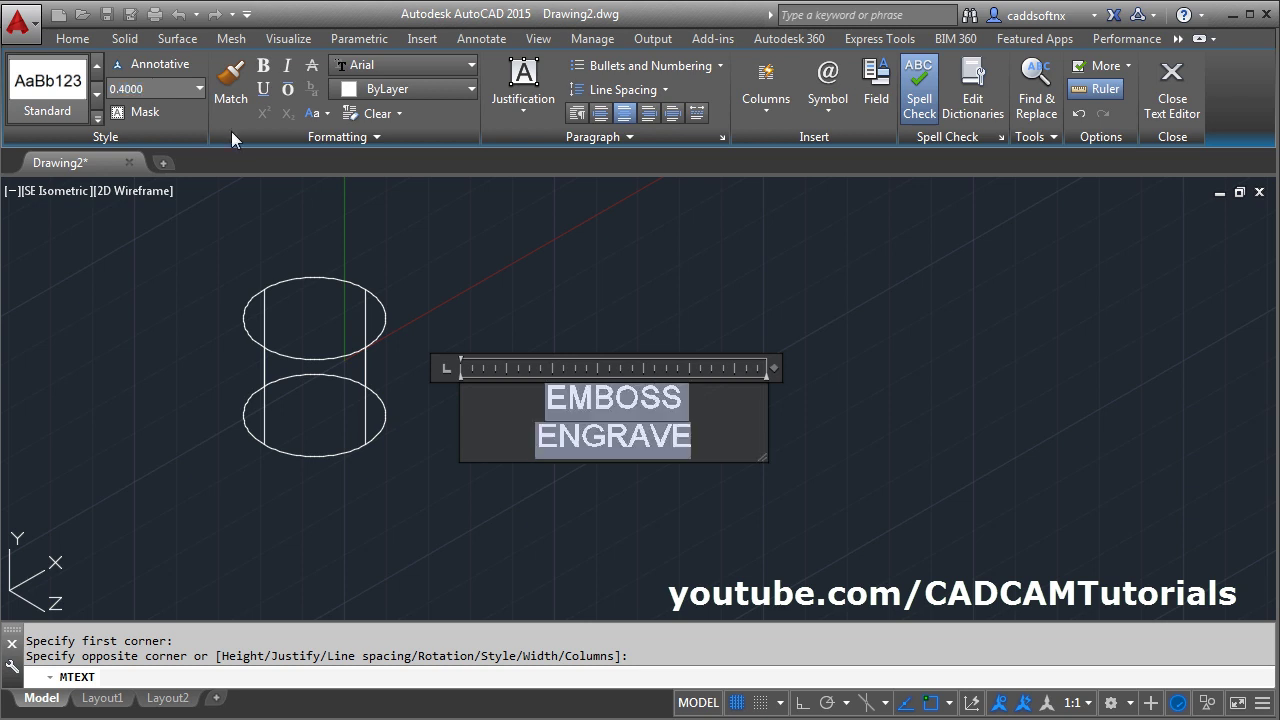
pyautogui.click(410, 66)
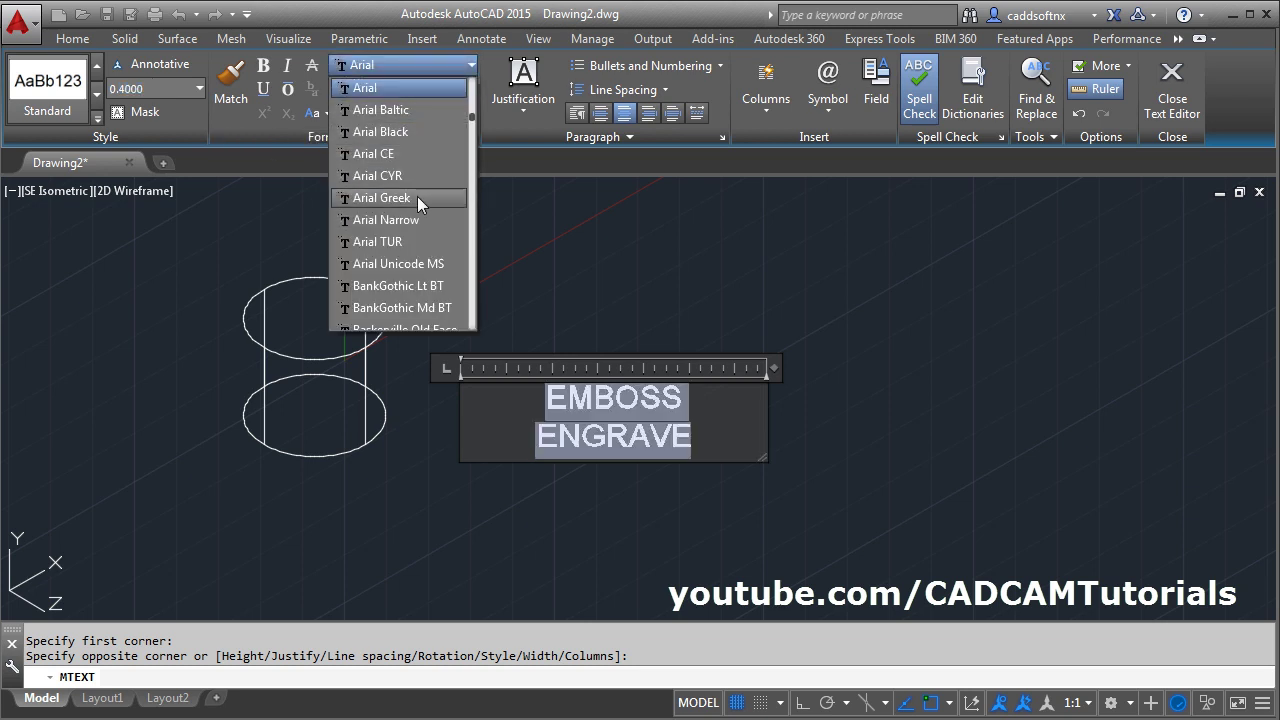
pyautogui.click(405, 134)
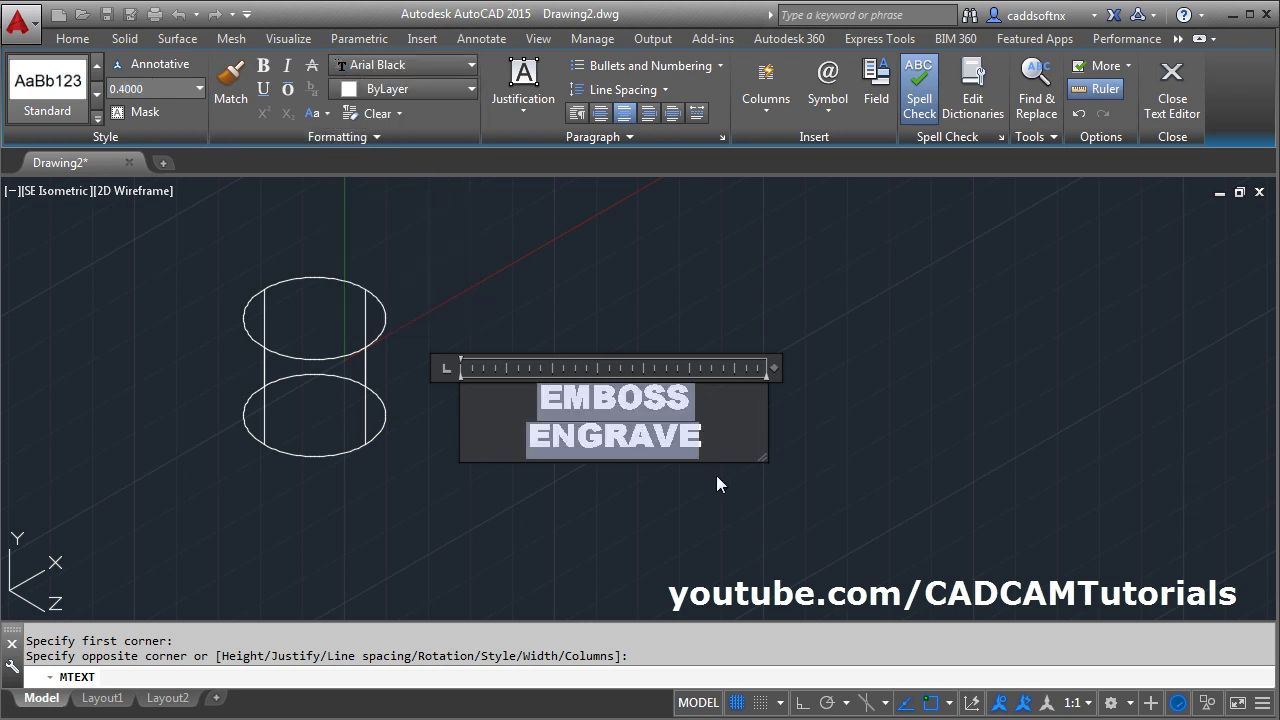
pyautogui.click(937, 449)
pyautogui.scroll(5, 434, 377)
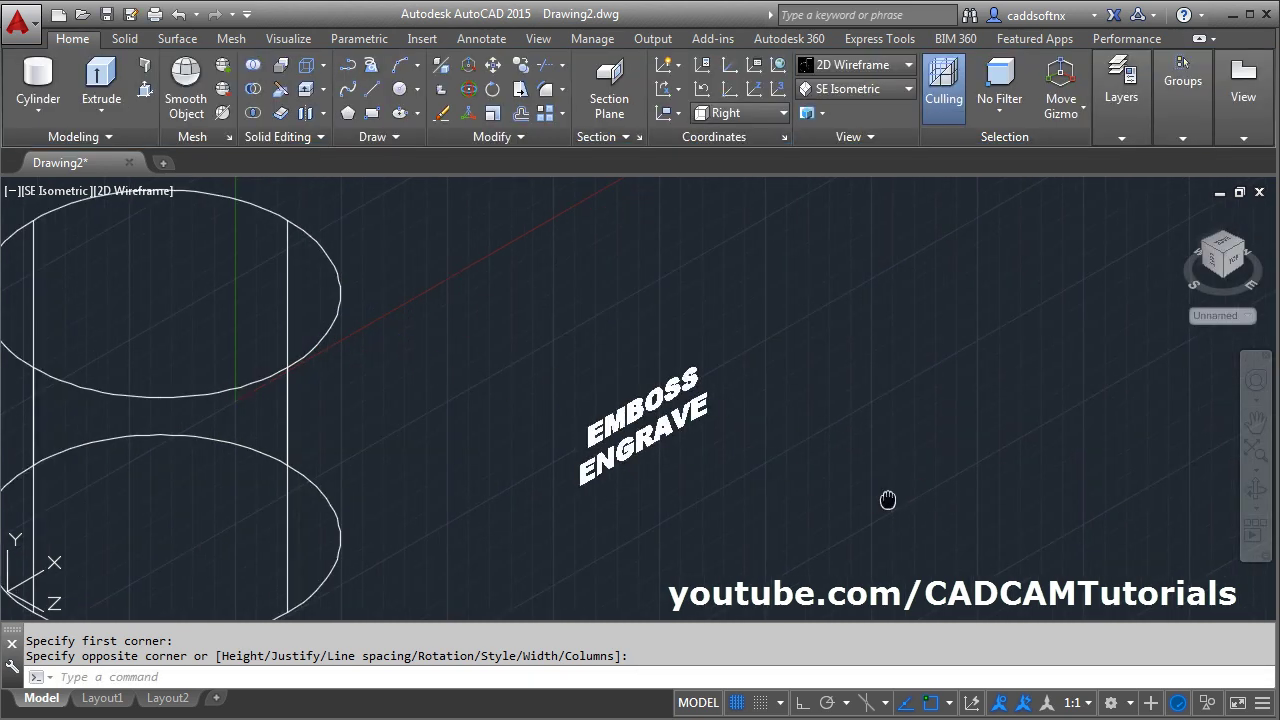
# Switch to the Right view and zoom in on the EMBOSS/ENGRAVE text.
pyautogui.moveTo(887, 500); pyautogui.dragTo(763, 482, button='middle')
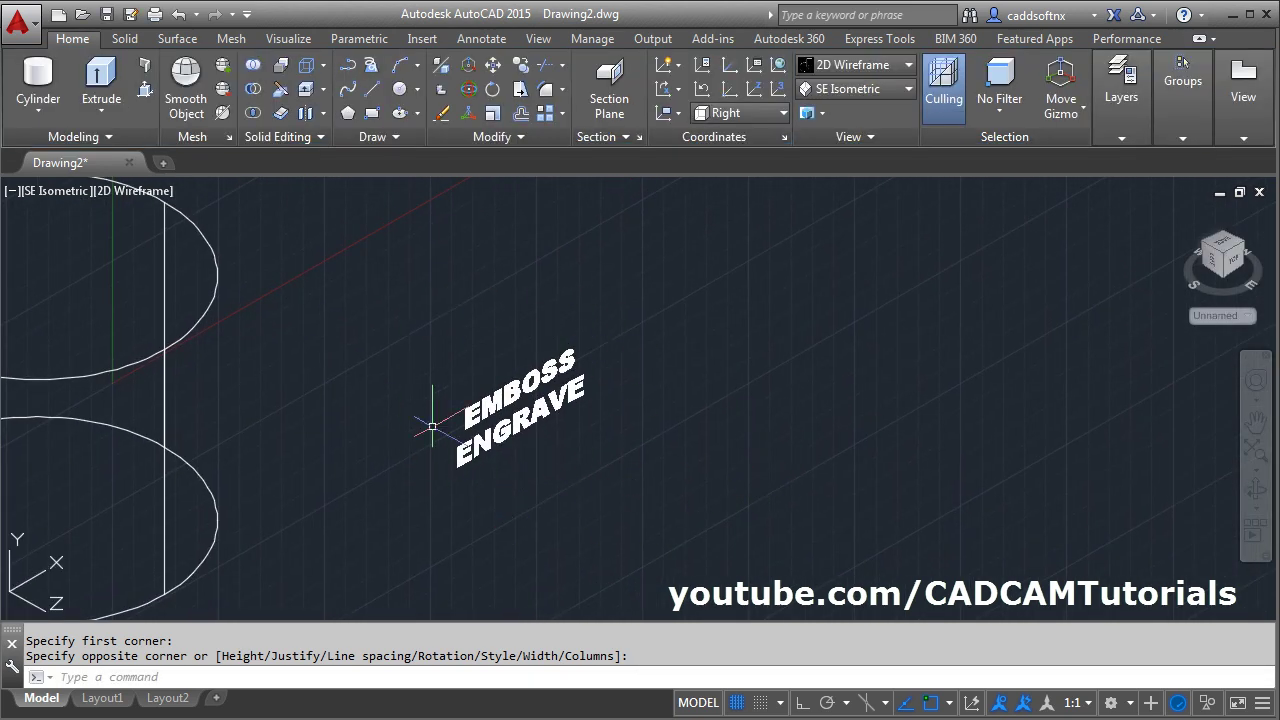
pyautogui.click(857, 88)
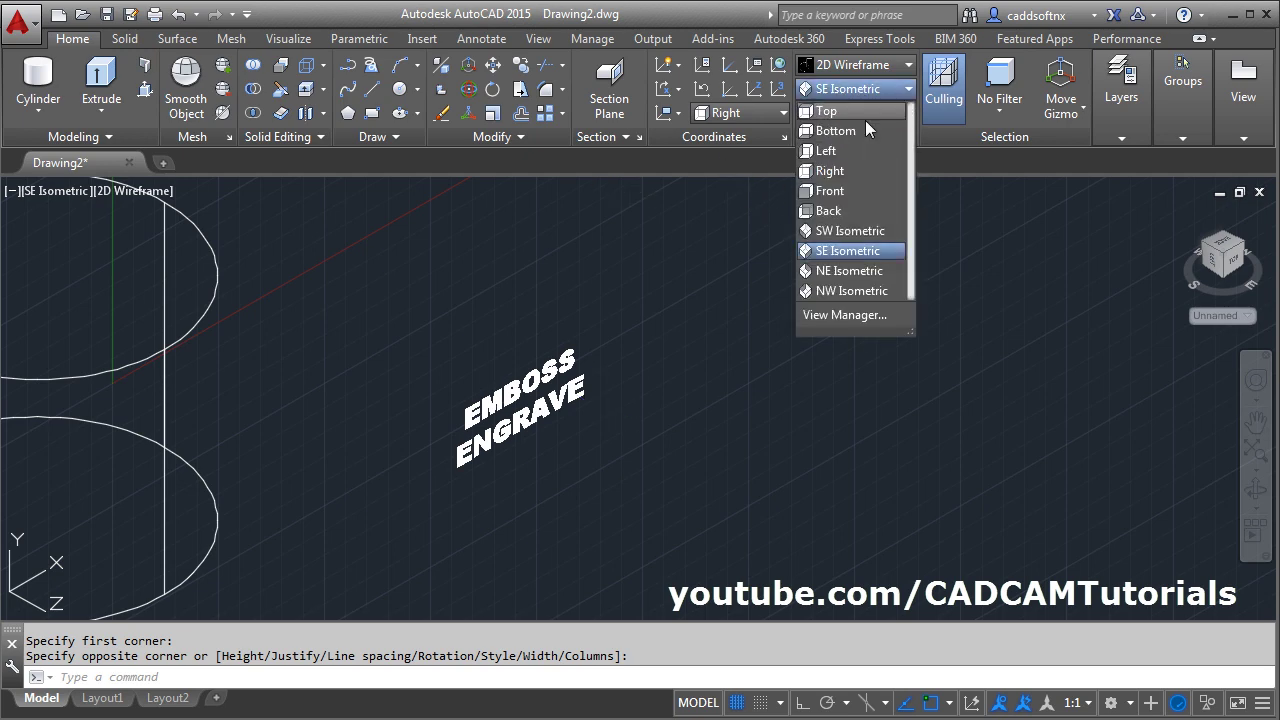
pyautogui.click(830, 171)
pyautogui.moveTo(955, 454); pyautogui.dragTo(692, 363, button='middle')
pyautogui.scroll(4, 740, 435)
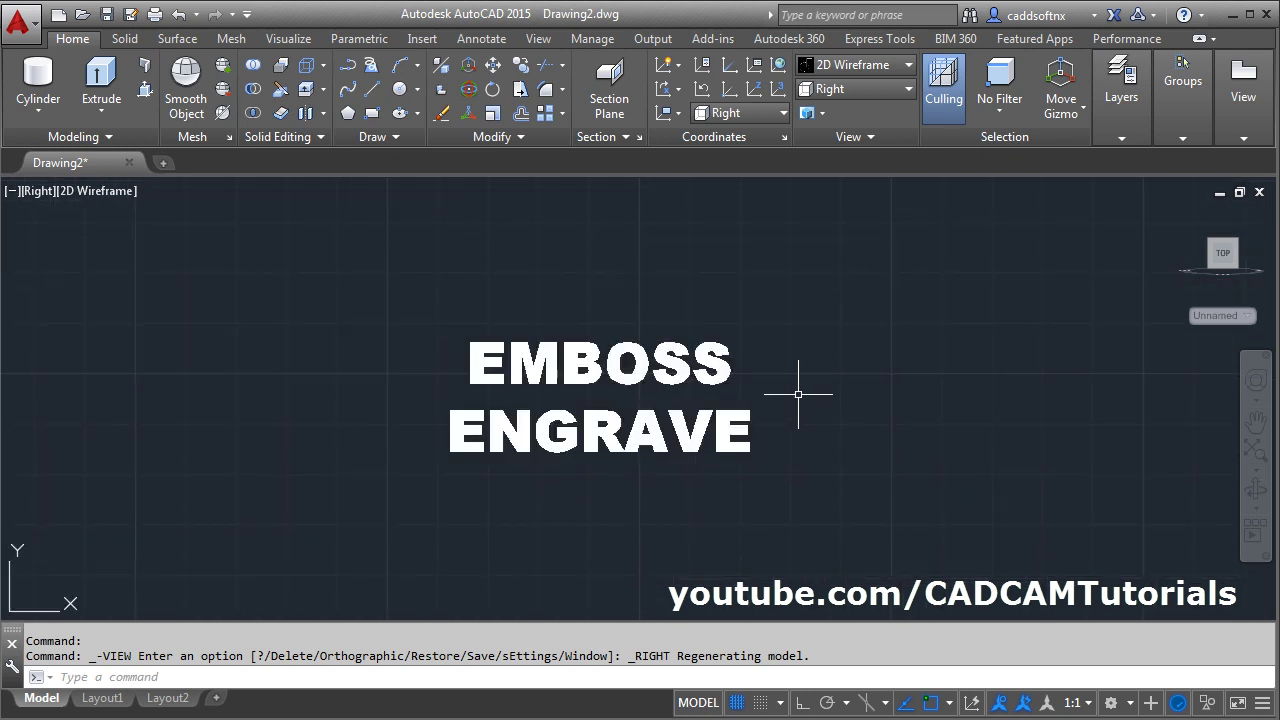
# Explode the lettering into outline lines with TXTEXP.
pyautogui.write('TX')
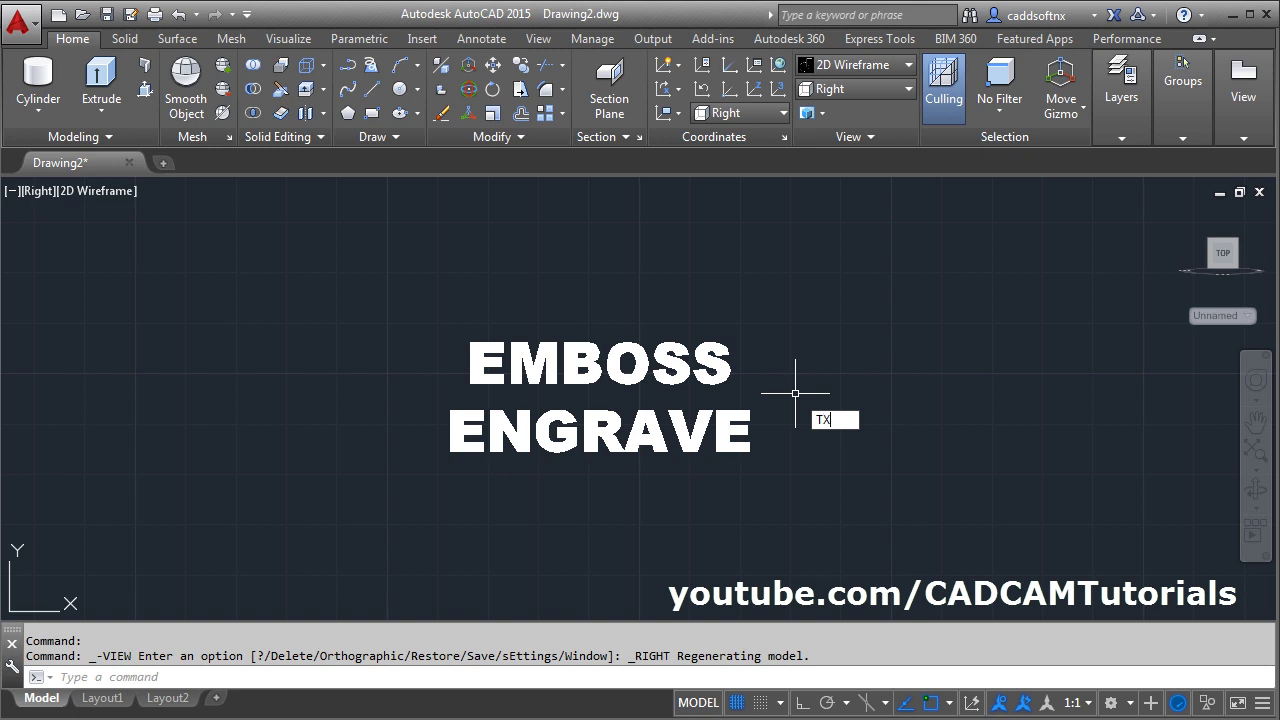
pyautogui.write('TEXP')
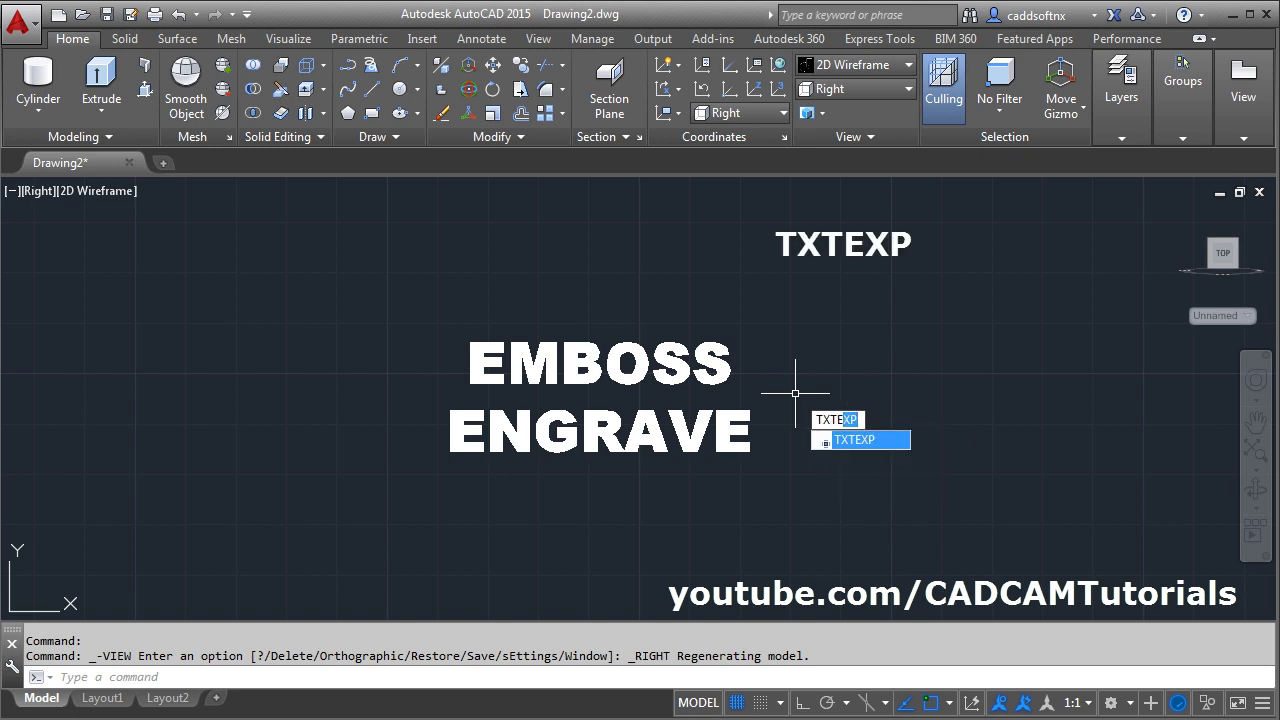
pyautogui.press('Return')
pyautogui.click(848, 278)
pyautogui.click(345, 525)
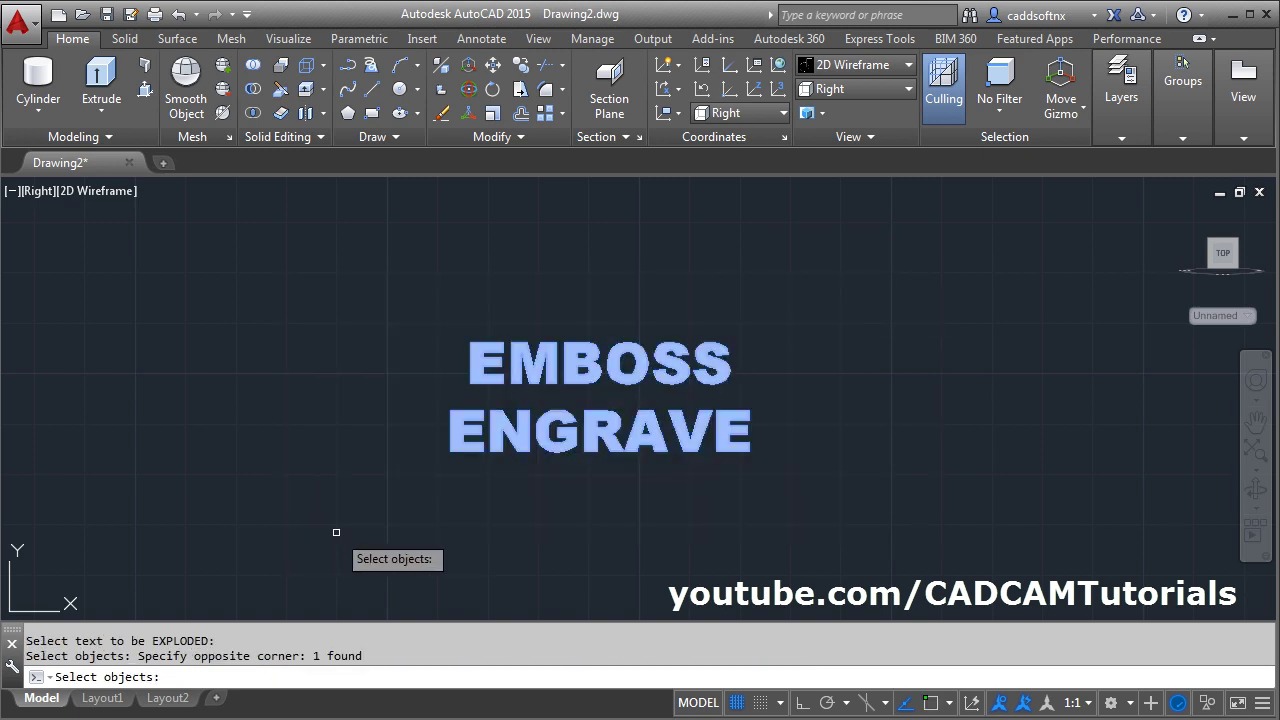
pyautogui.press('Return')
pyautogui.click(405, 134)
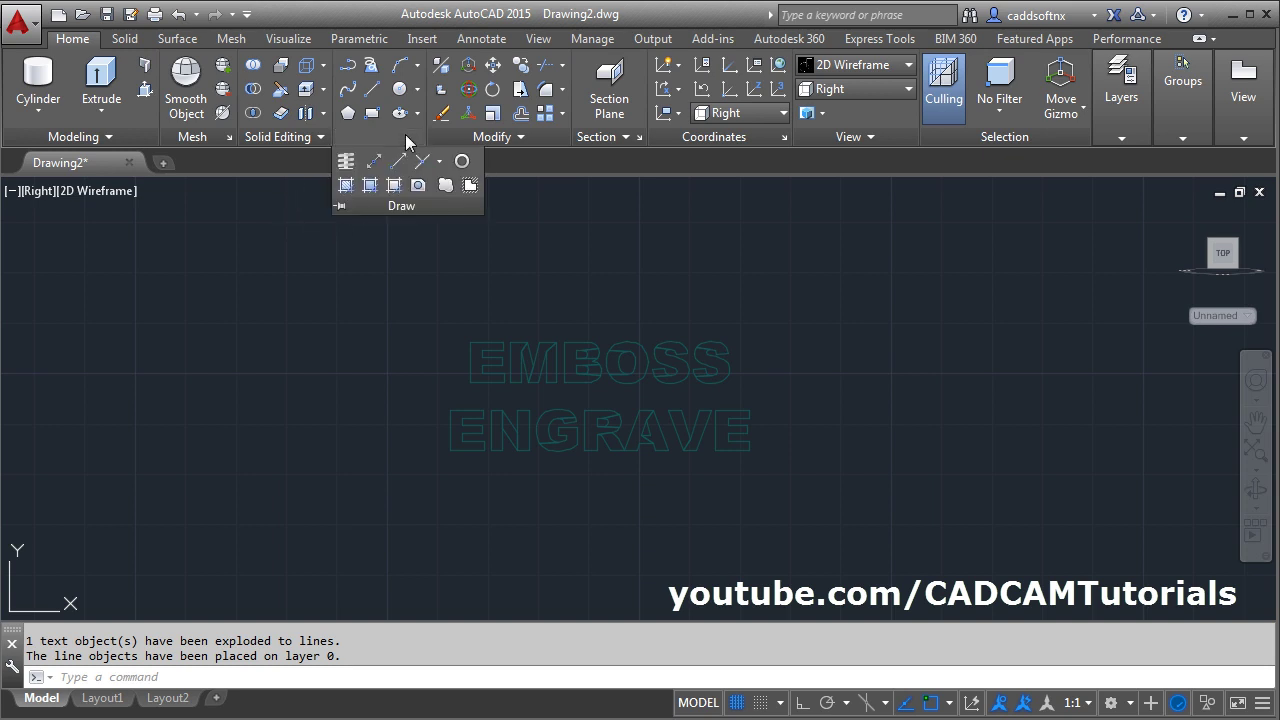
# Convert all the letter outlines into regions.
pyautogui.click(420, 186)
pyautogui.click(840, 280)
pyautogui.click(357, 518)
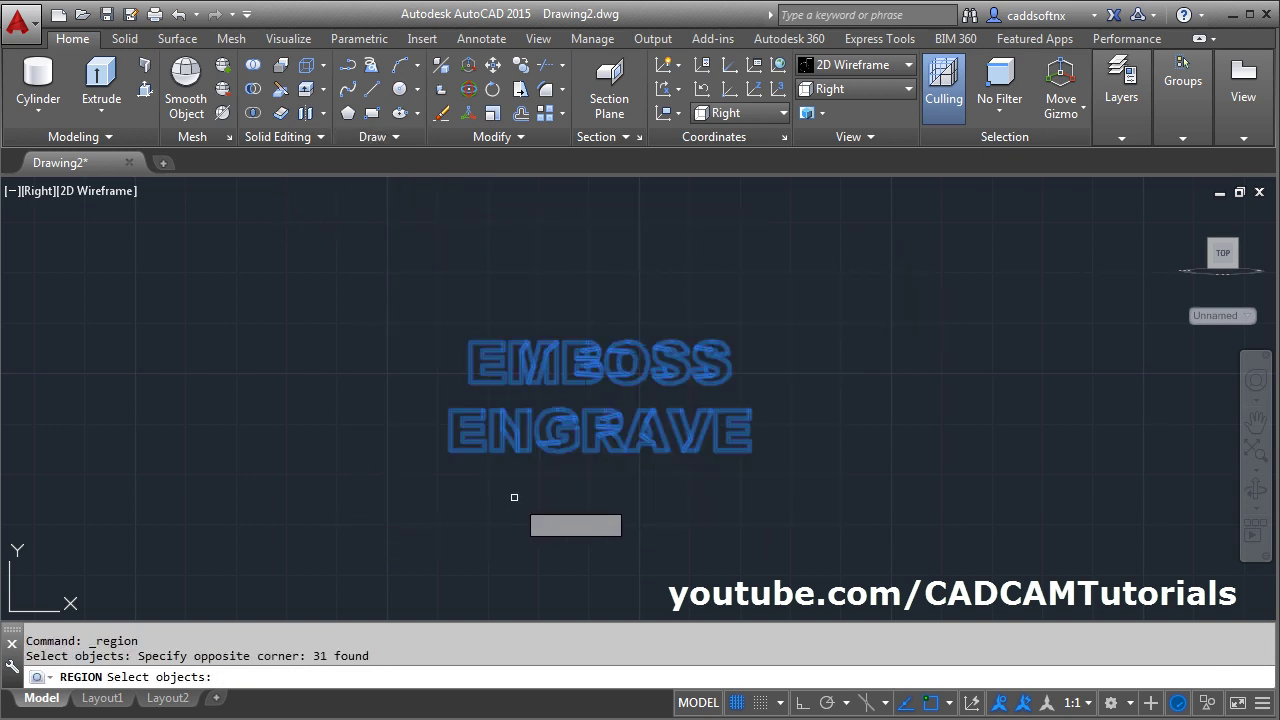
pyautogui.press('Return')
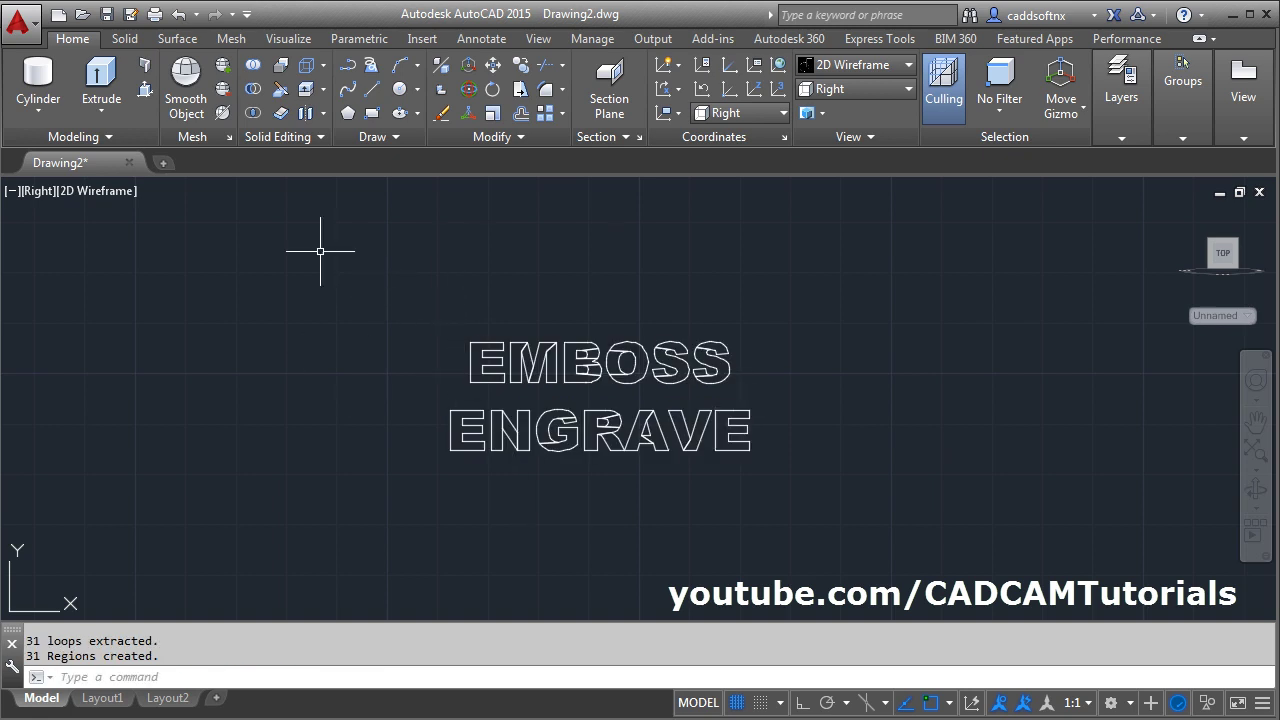
# Union the EMBOSS letters into one region, then the ENGRAVE letters.
pyautogui.click(252, 66)
pyautogui.click(746, 285)
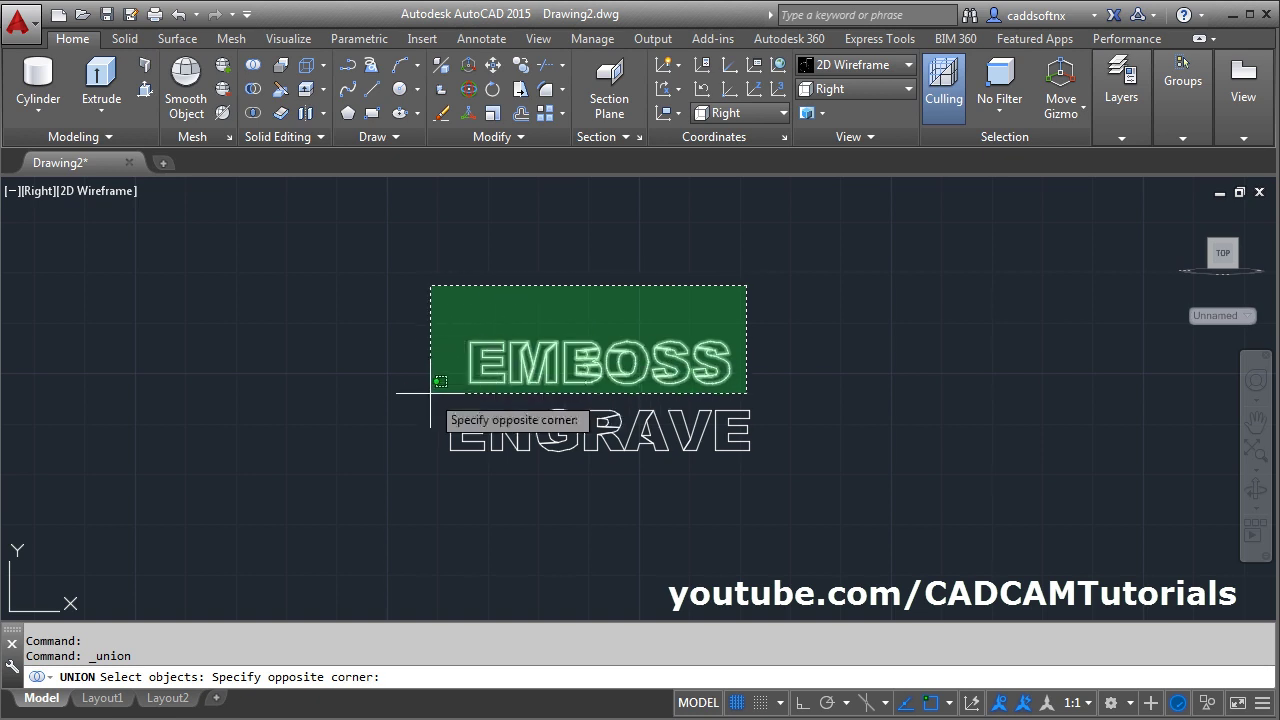
pyautogui.click(395, 393)
pyautogui.press('Return')
pyautogui.press('Return')
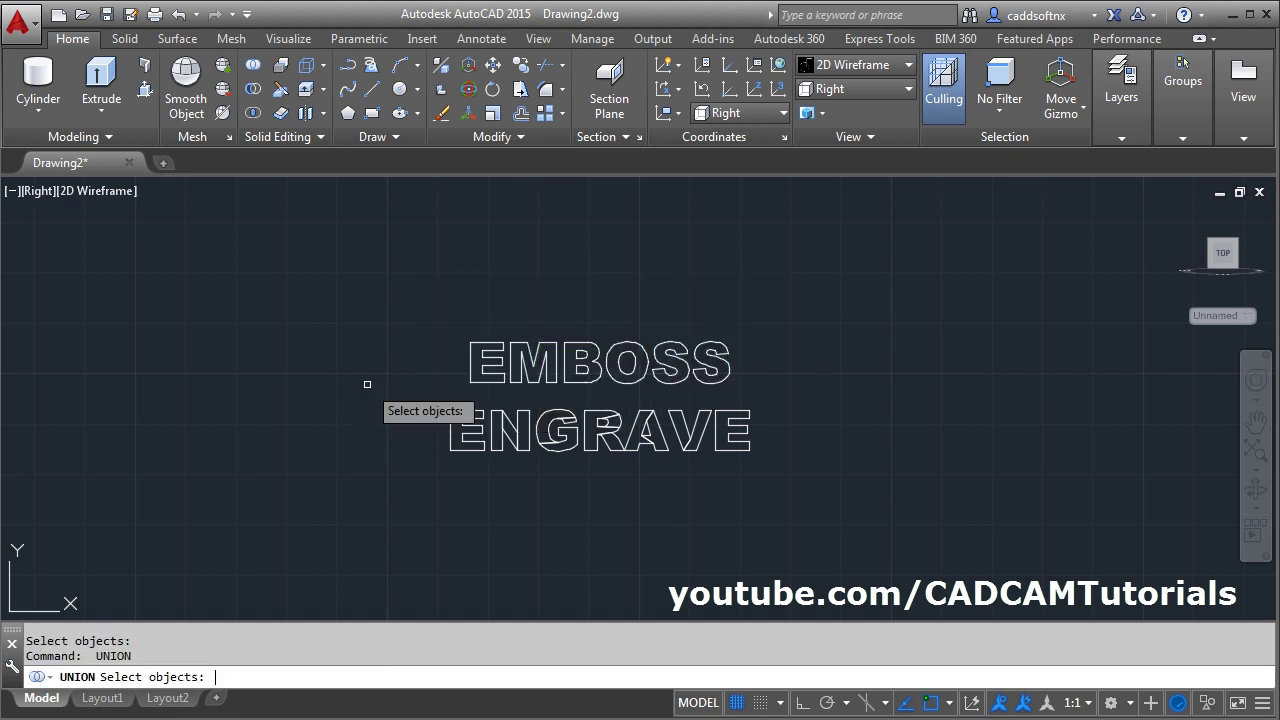
pyautogui.click(777, 384)
pyautogui.click(371, 520)
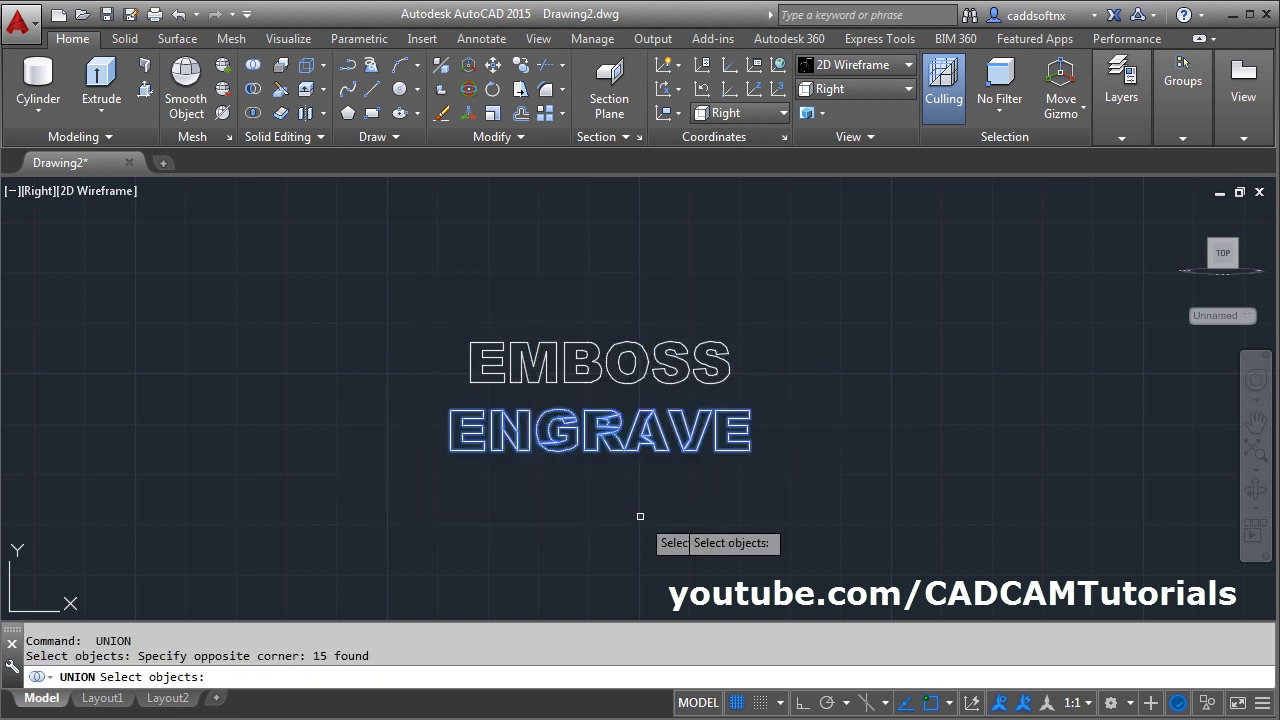
pyautogui.press('Return')
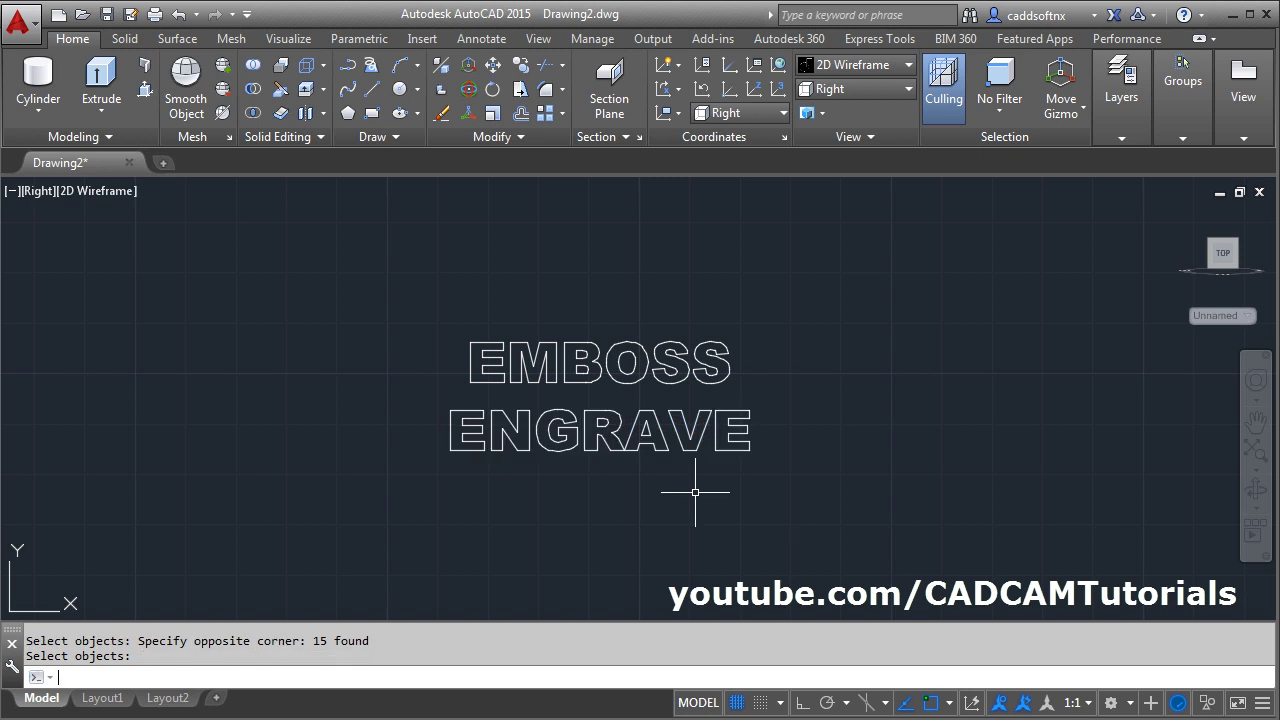
# In SE Isometric, move both words to the cylinder's lower left edge.
pyautogui.click(850, 90)
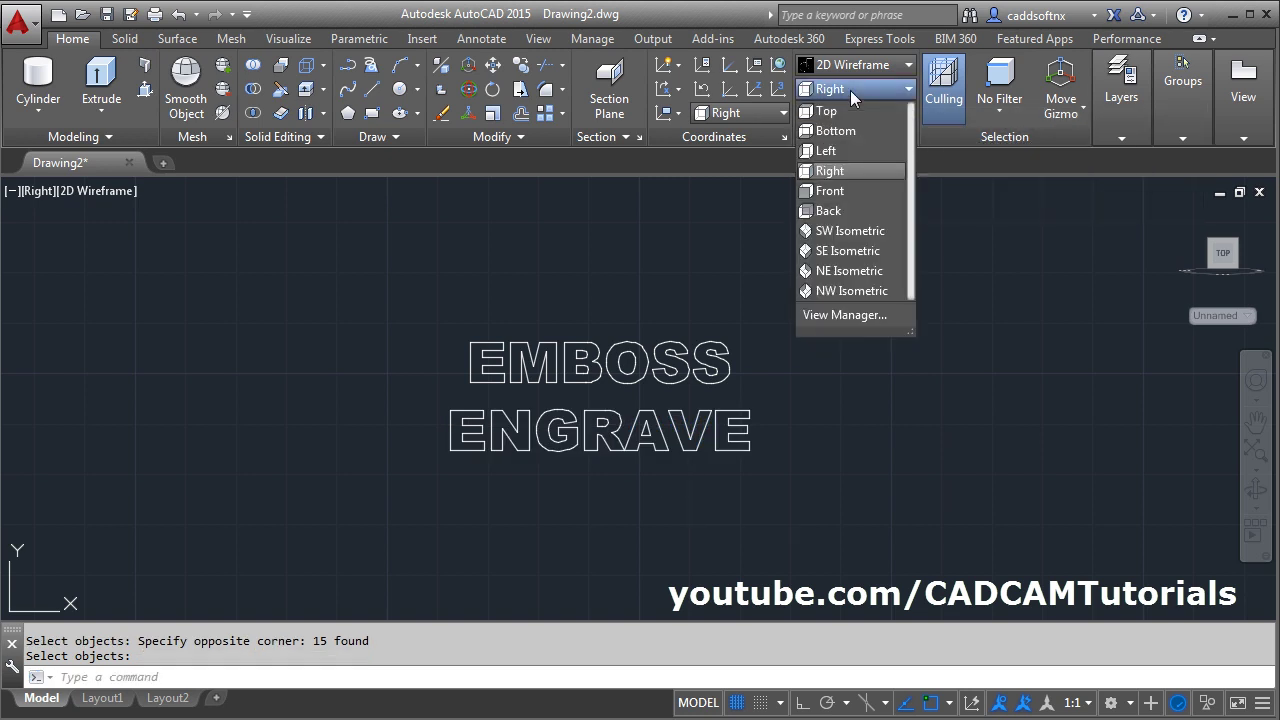
pyautogui.click(855, 252)
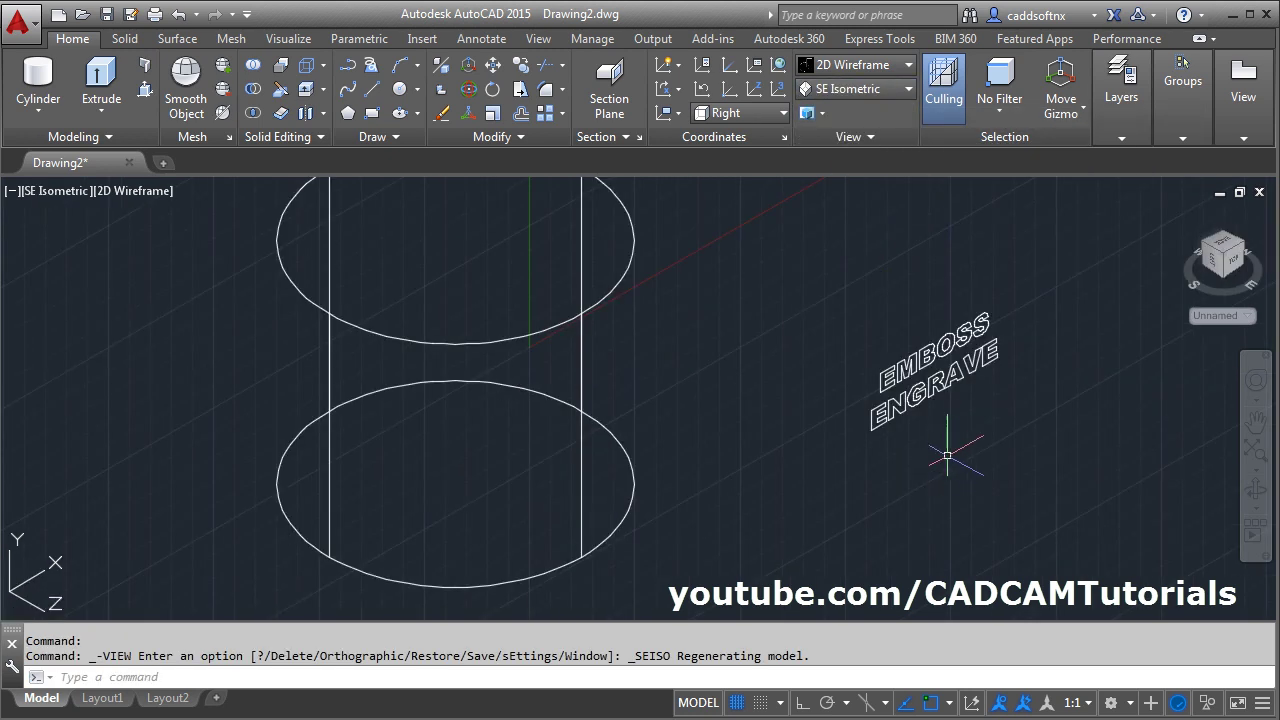
pyautogui.press('Escape')
pyautogui.write('M')
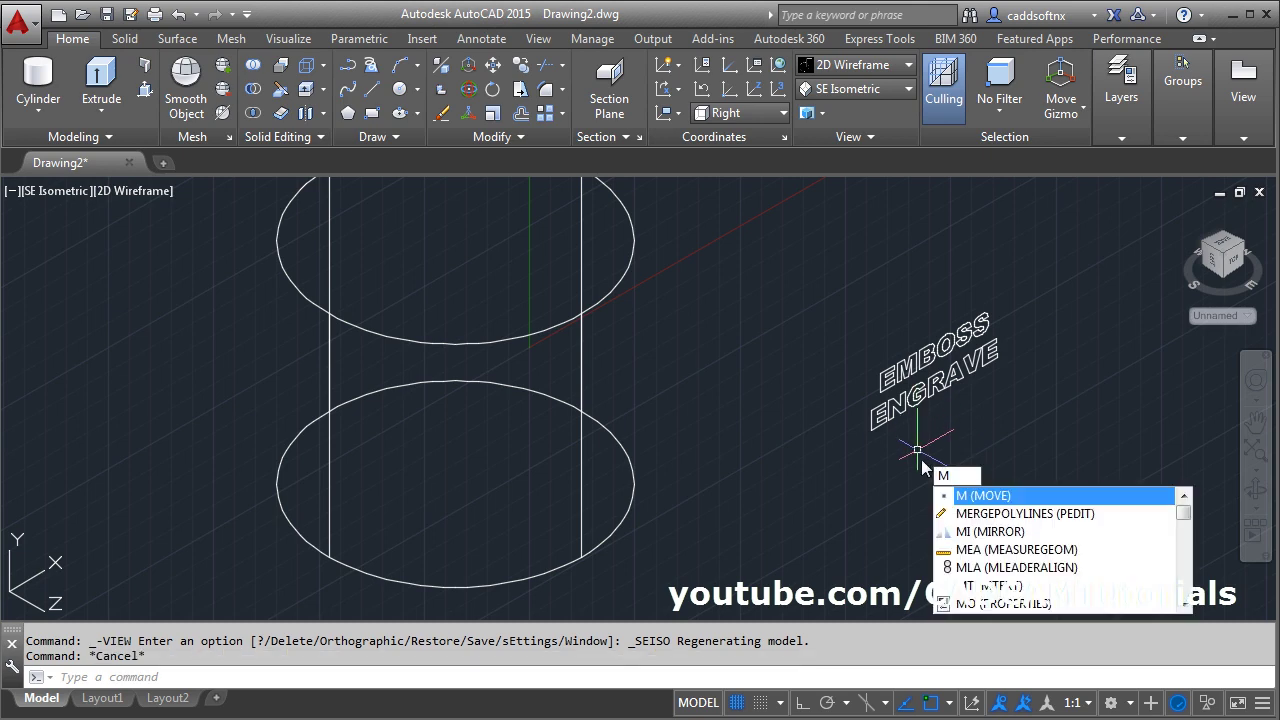
pyautogui.press('Return')
pyautogui.click(1050, 286)
pyautogui.click(829, 458)
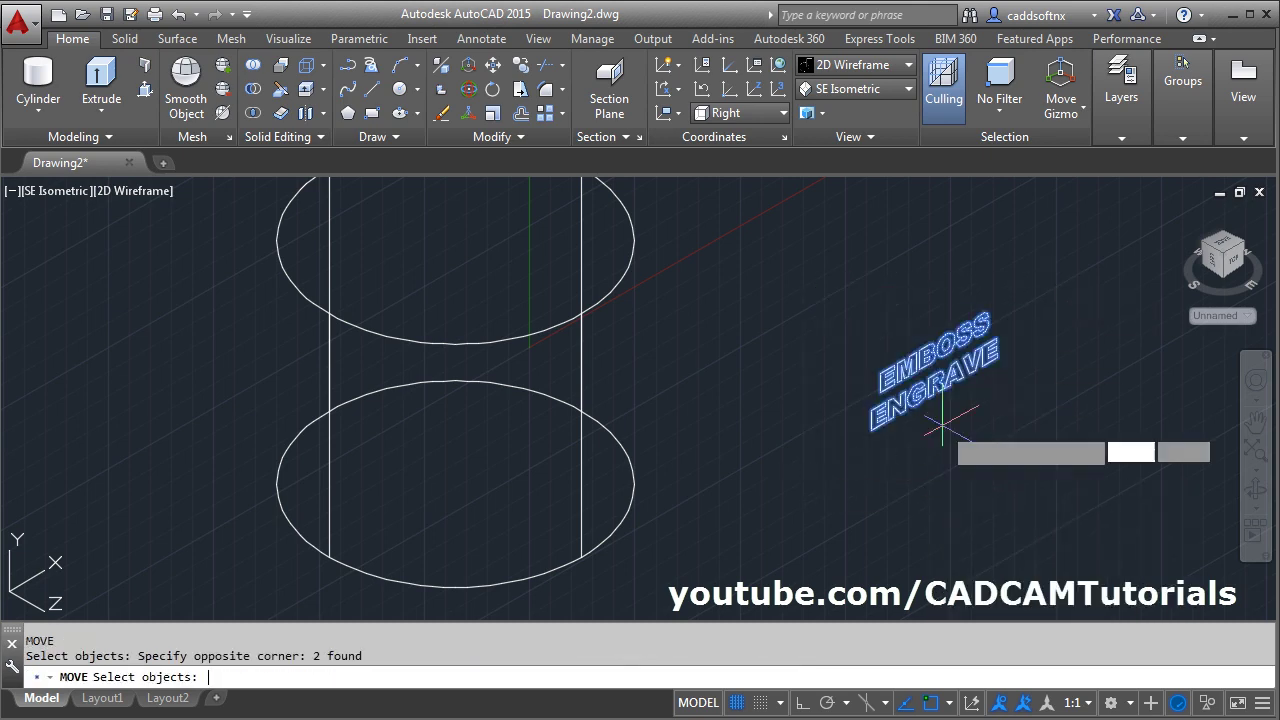
pyautogui.press('Return')
pyautogui.click(938, 384)
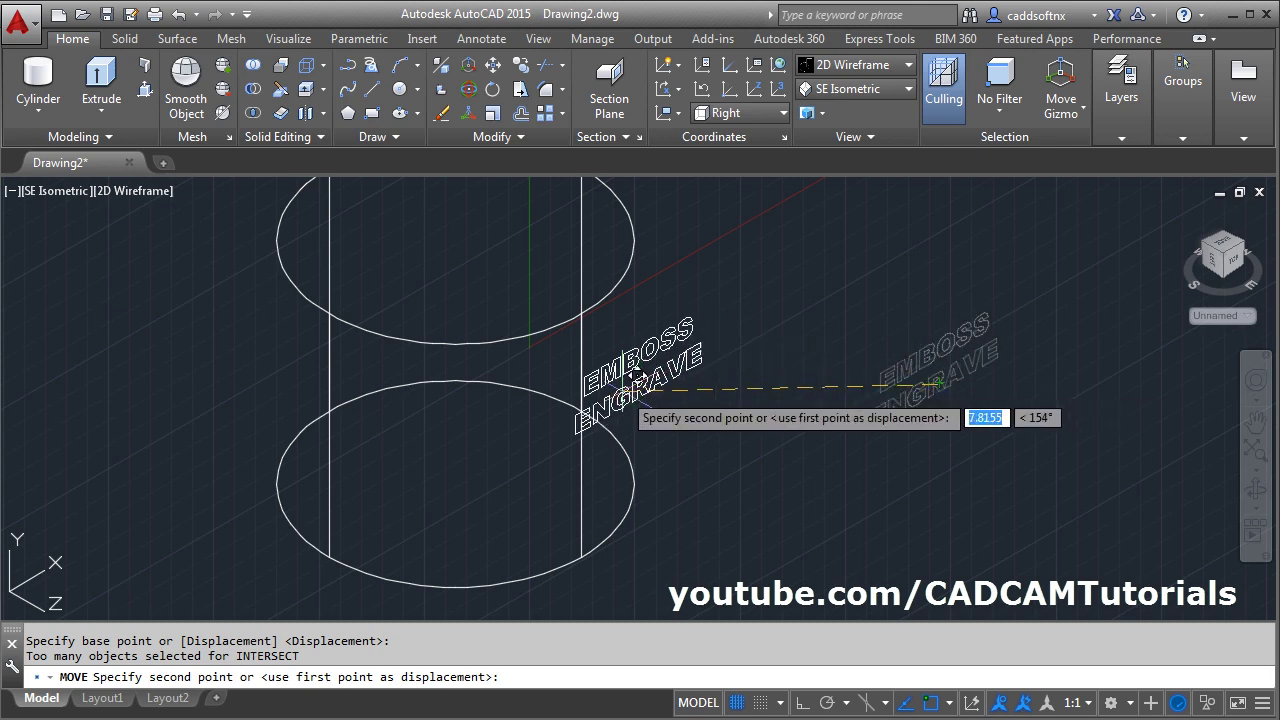
pyautogui.click(328, 564)
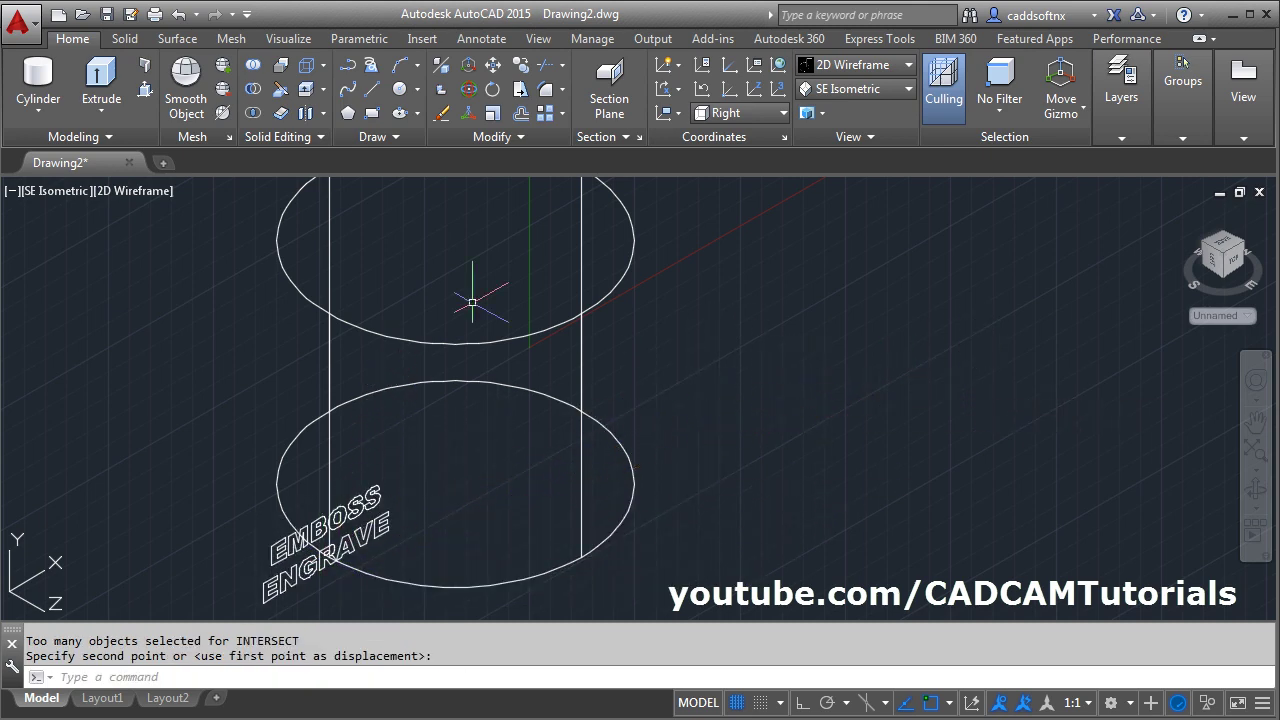
# In the Right view, move the lettering onto the cylinder's side outline.
pyautogui.click(848, 89)
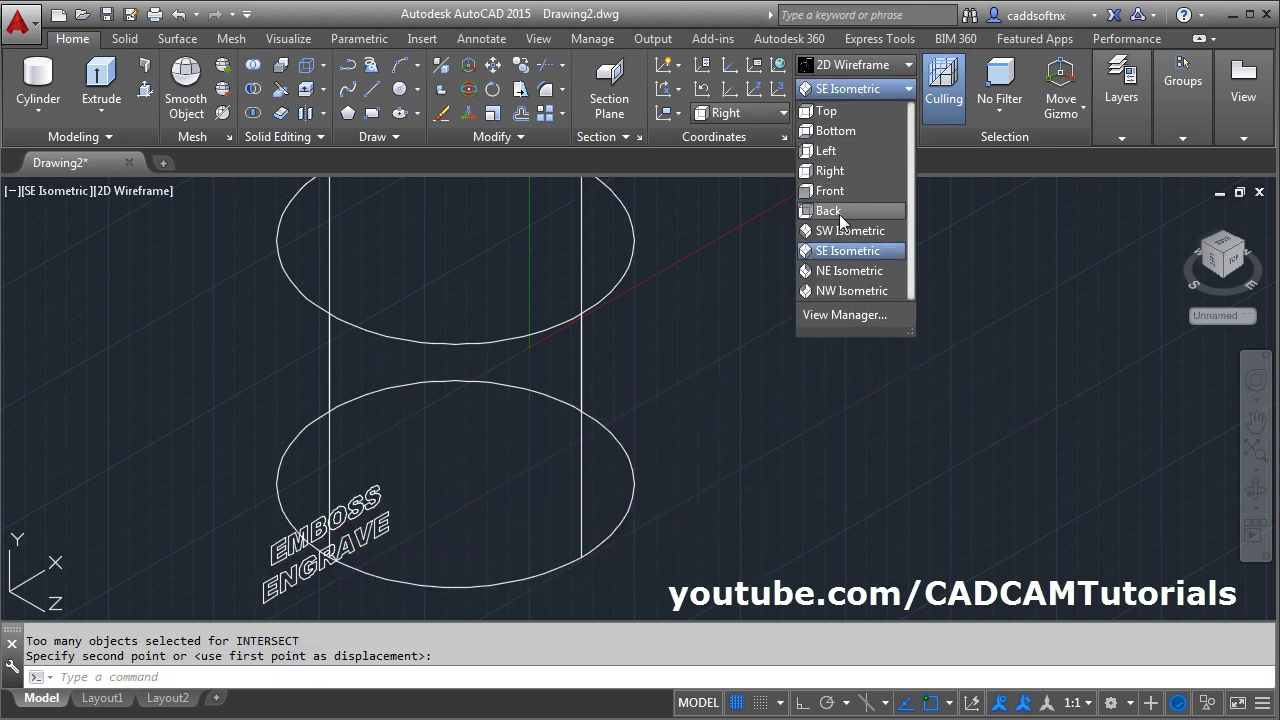
pyautogui.click(832, 170)
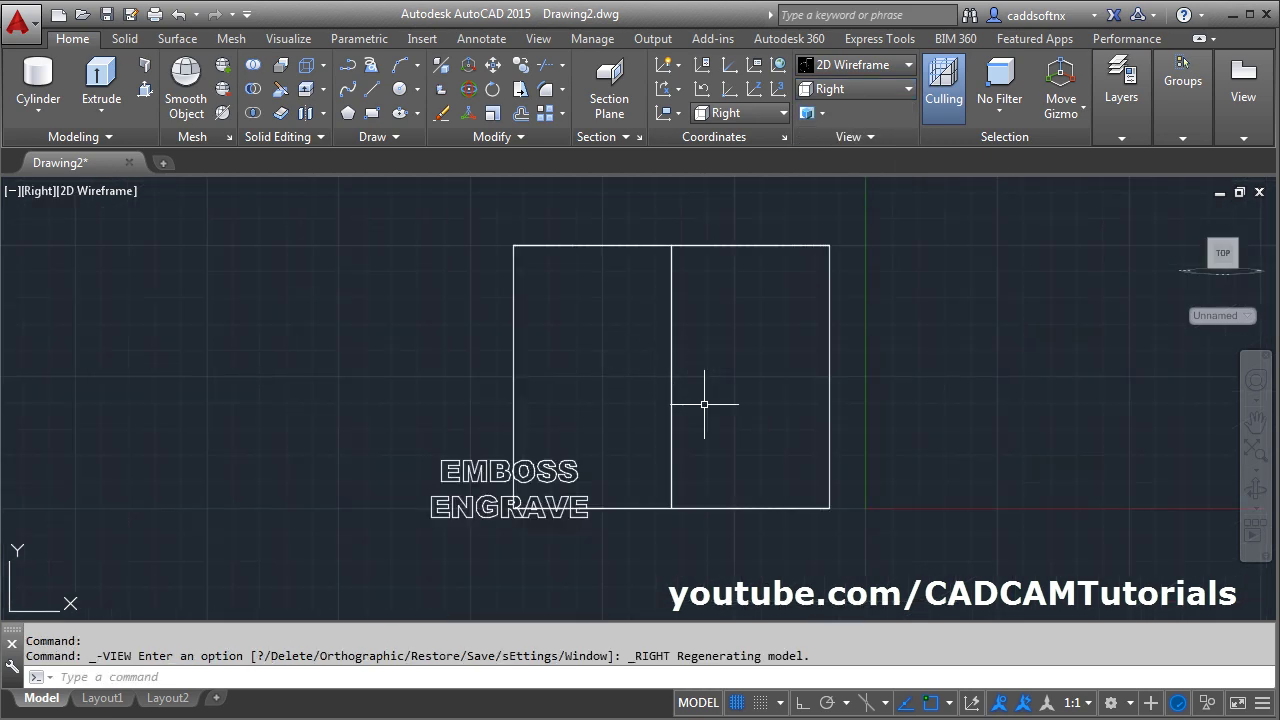
pyautogui.moveTo(704, 404); pyautogui.dragTo(620, 363, button='middle')
pyautogui.scroll(2, 469, 379)
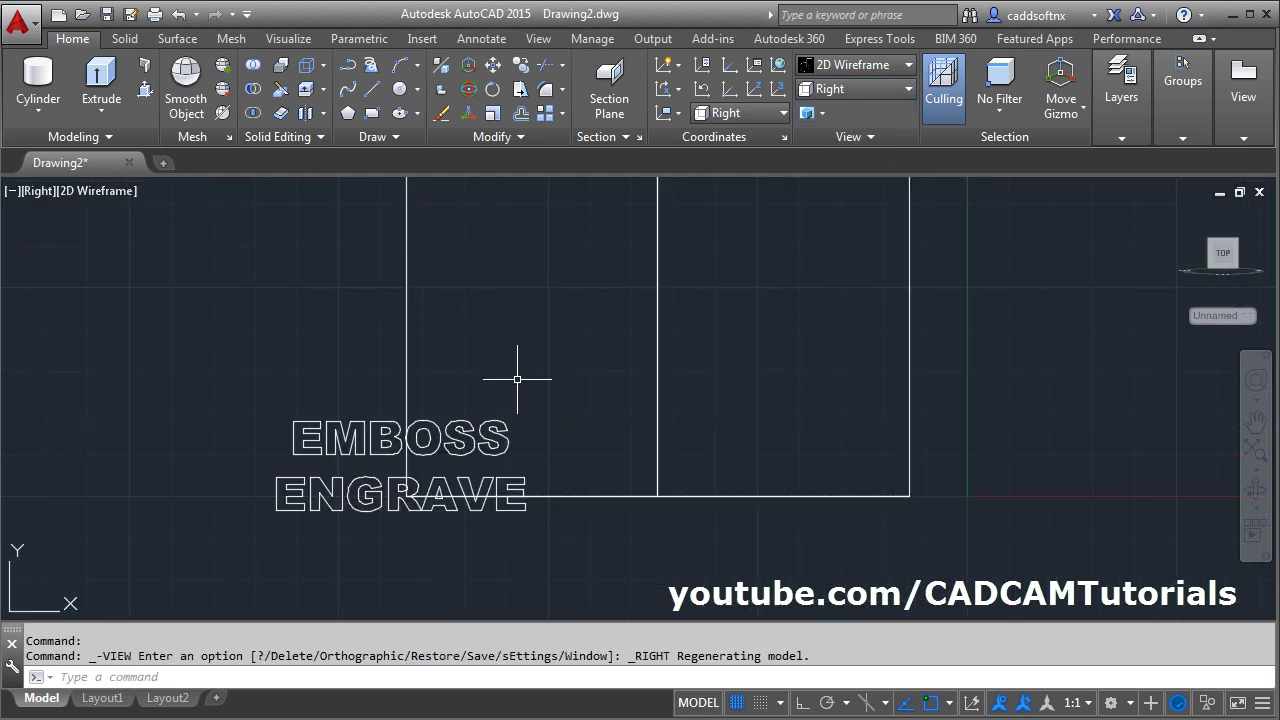
pyautogui.write('M')
pyautogui.press('Return')
pyautogui.click(550, 384)
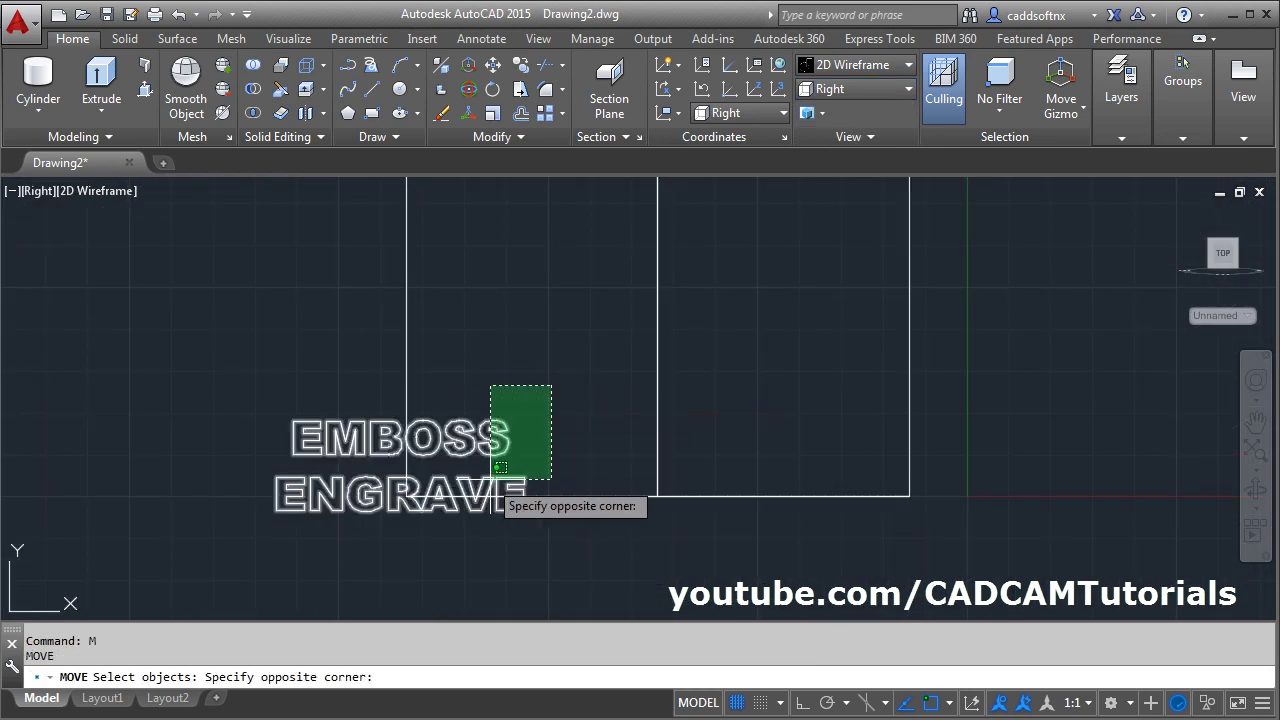
pyautogui.click(478, 488)
pyautogui.press('Return')
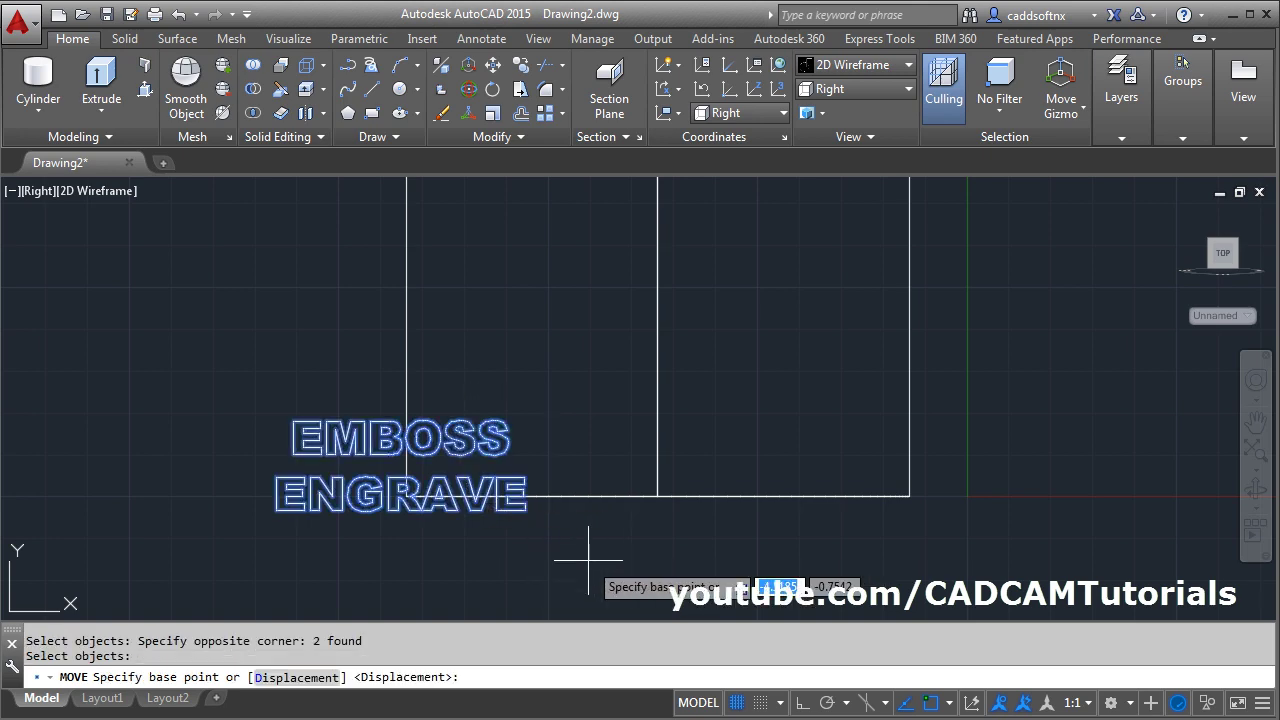
pyautogui.click(1008, 565)
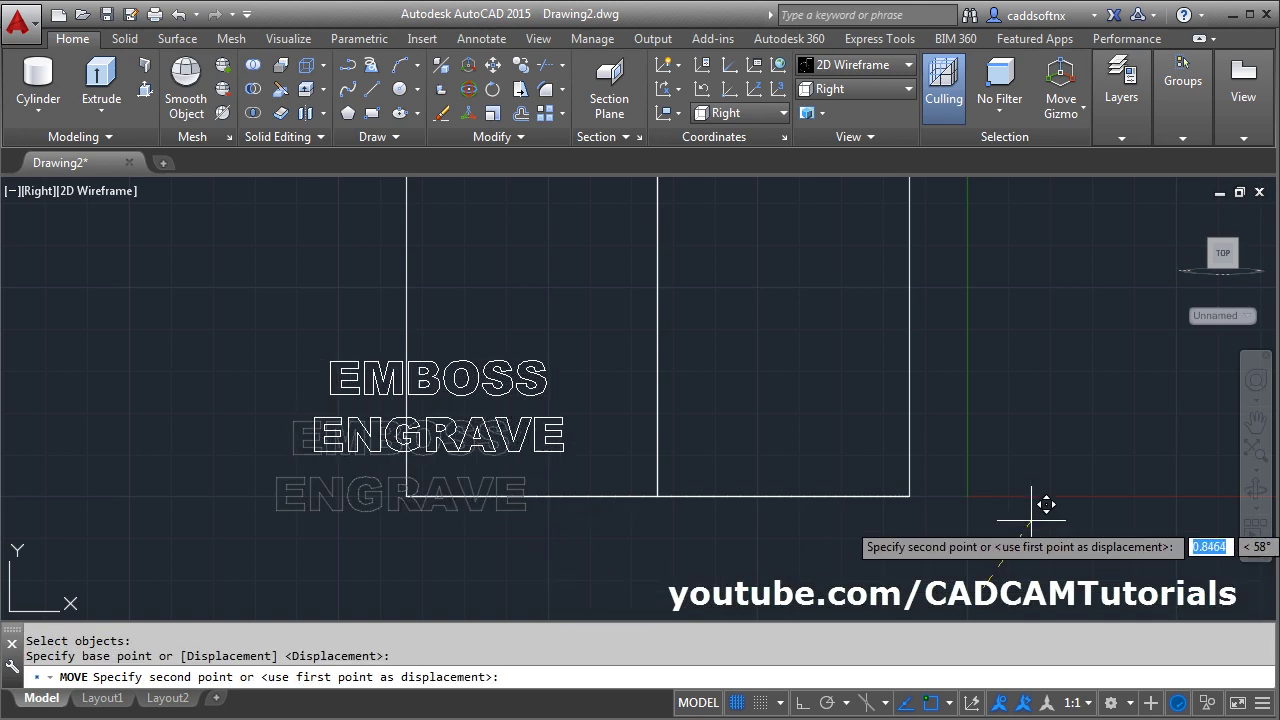
pyautogui.moveTo(1148, 469); pyautogui.dragTo(919, 549, button='middle')
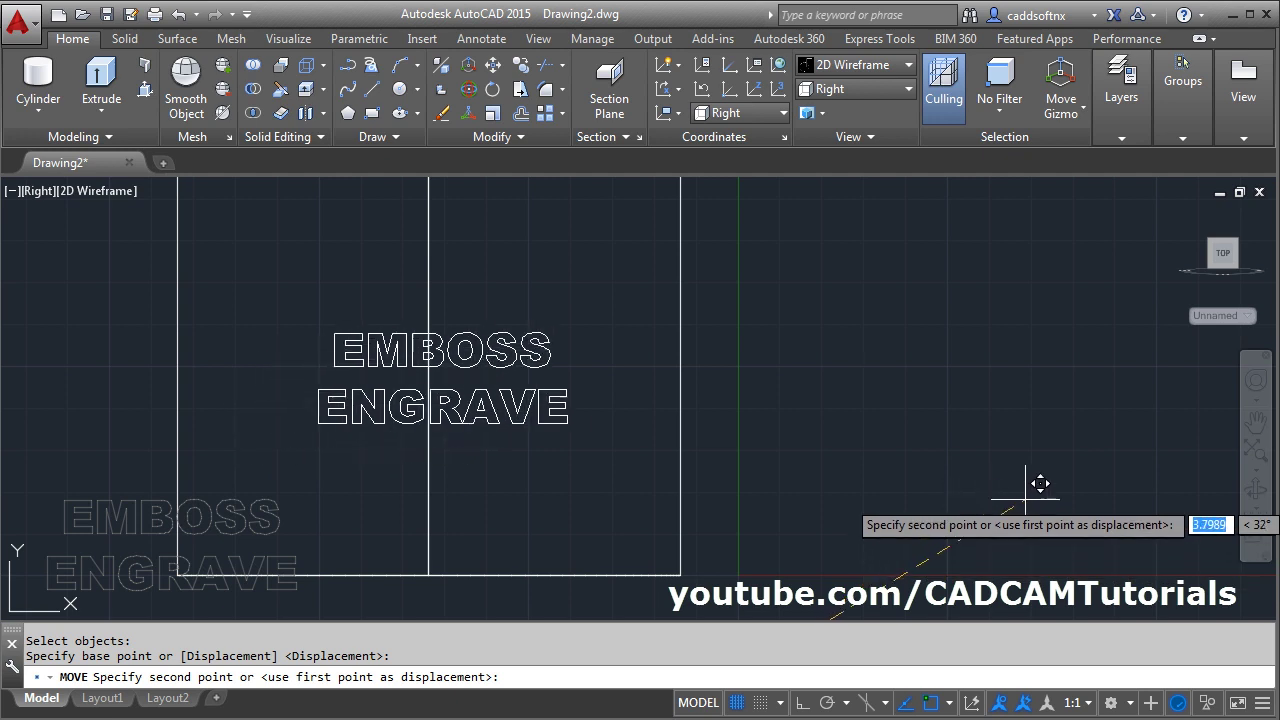
pyautogui.click(1015, 455)
pyautogui.hotkey('ctrl', 'z')
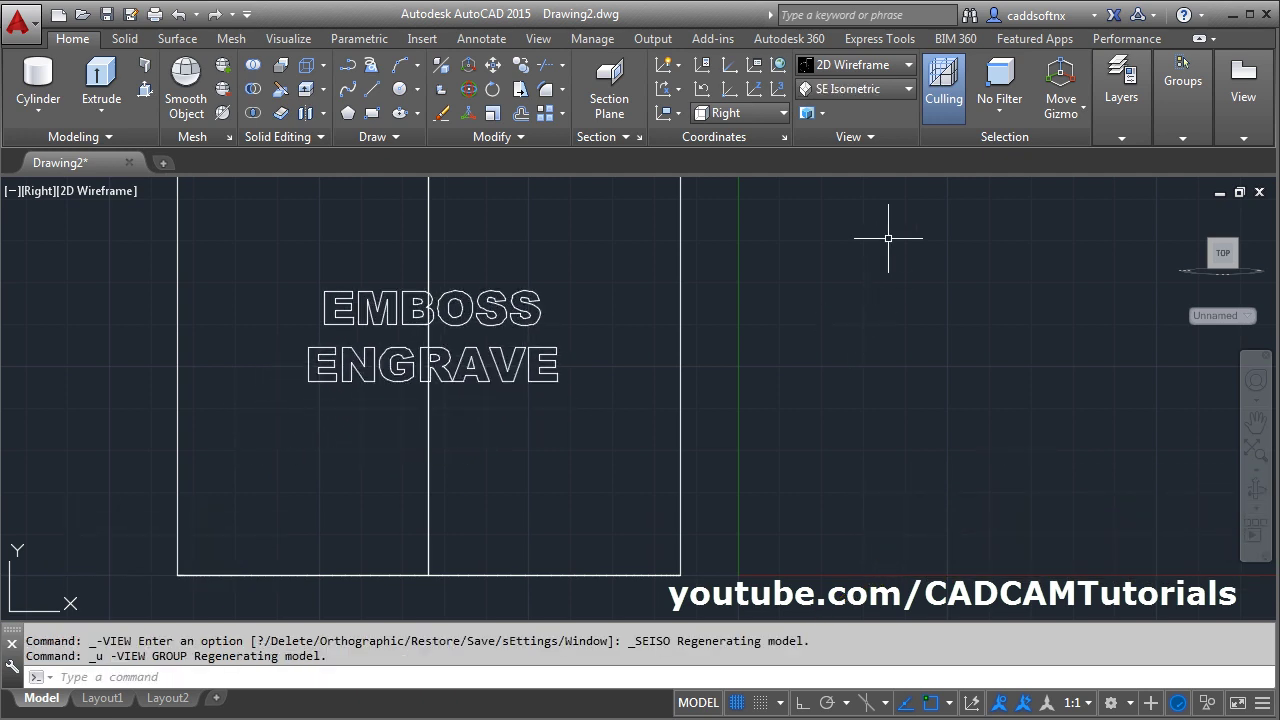
# Return to SE Isometric and recentre the view on the lettering.
pyautogui.click(855, 90)
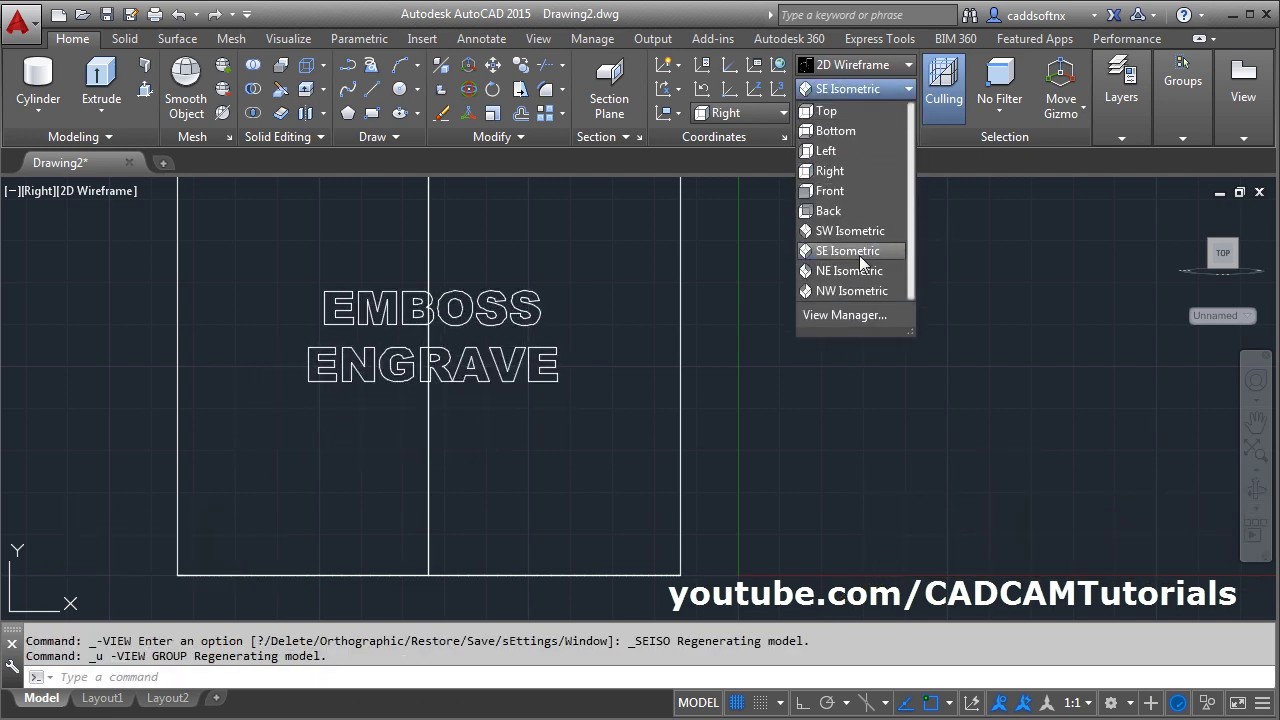
pyautogui.click(859, 255)
pyautogui.scroll(2, 666, 418)
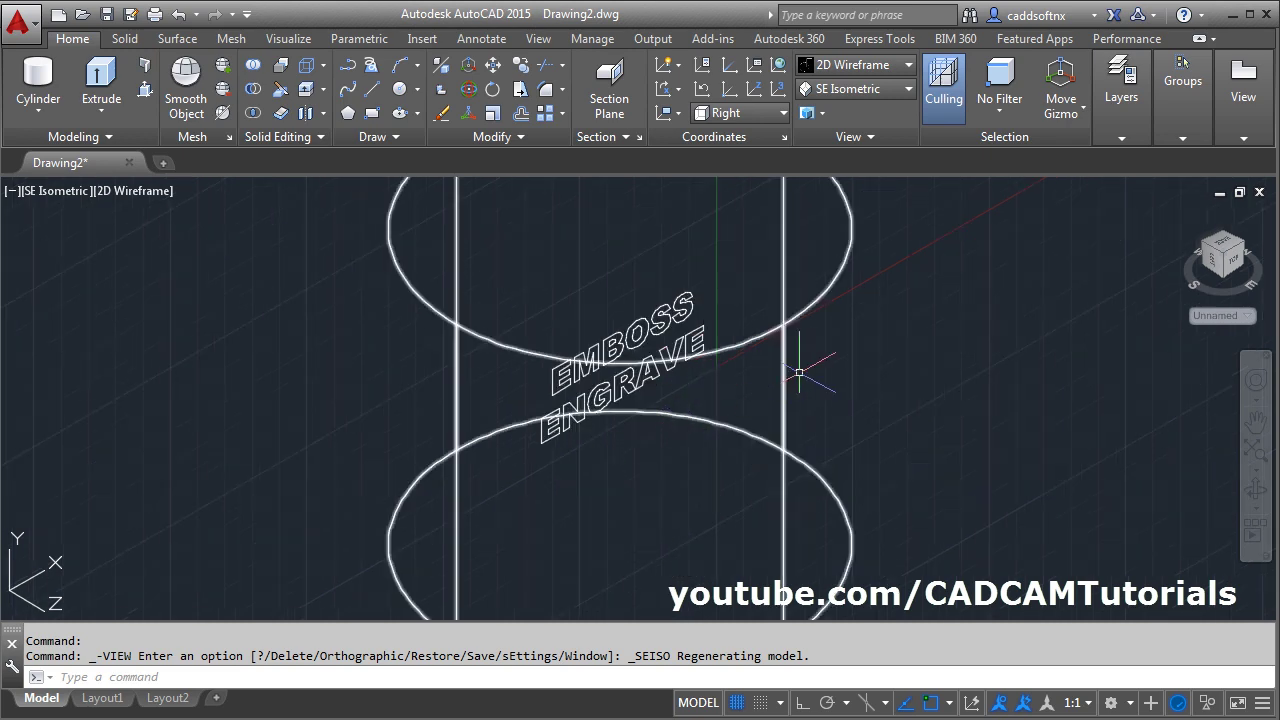
pyautogui.moveTo(809, 366); pyautogui.dragTo(714, 357, button='middle')
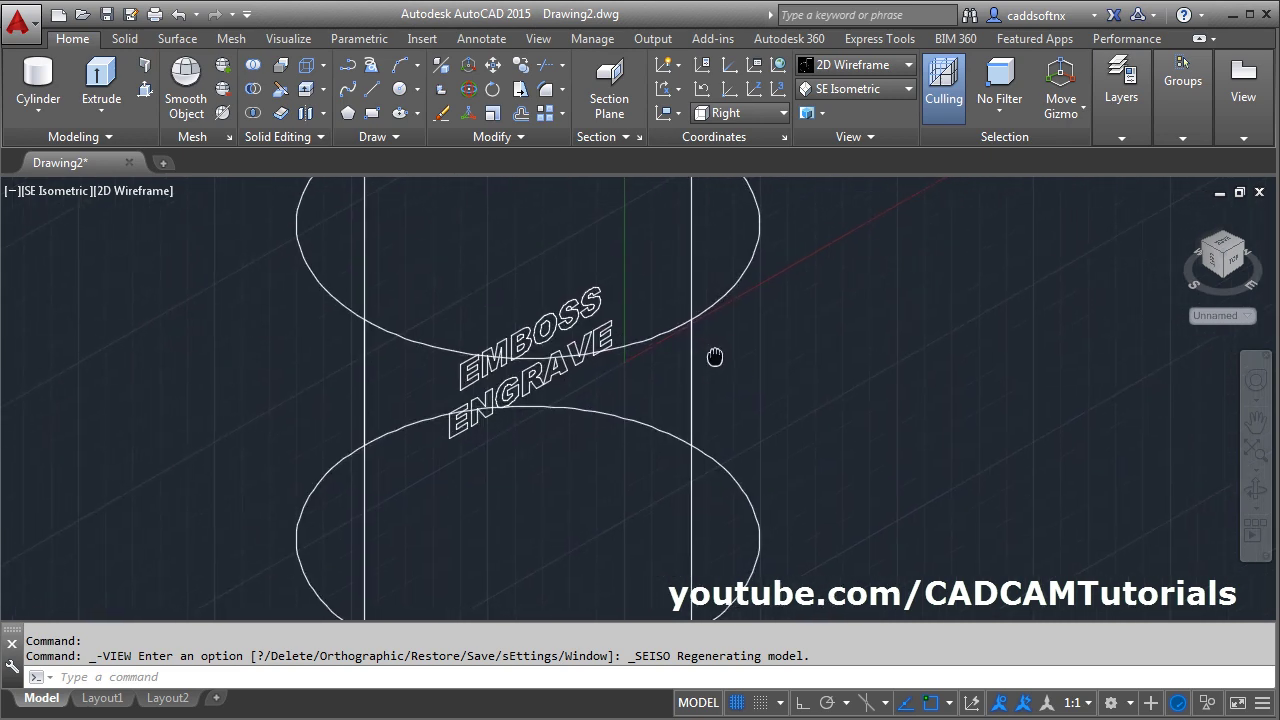
# Extrude the EMBOSS and ENGRAVE regions into solids projecting through the cylinder.
pyautogui.click(97, 82)
pyautogui.click(512, 335)
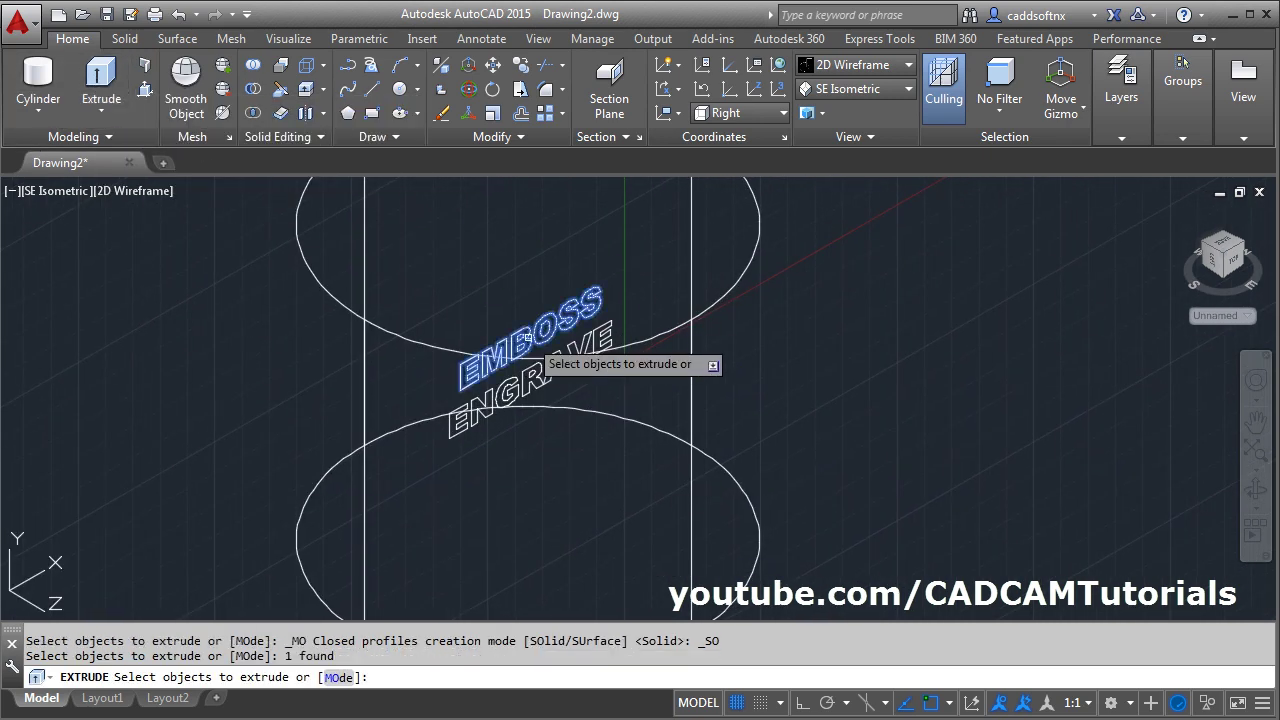
pyautogui.click(535, 392)
pyautogui.scroll(-2, 572, 330)
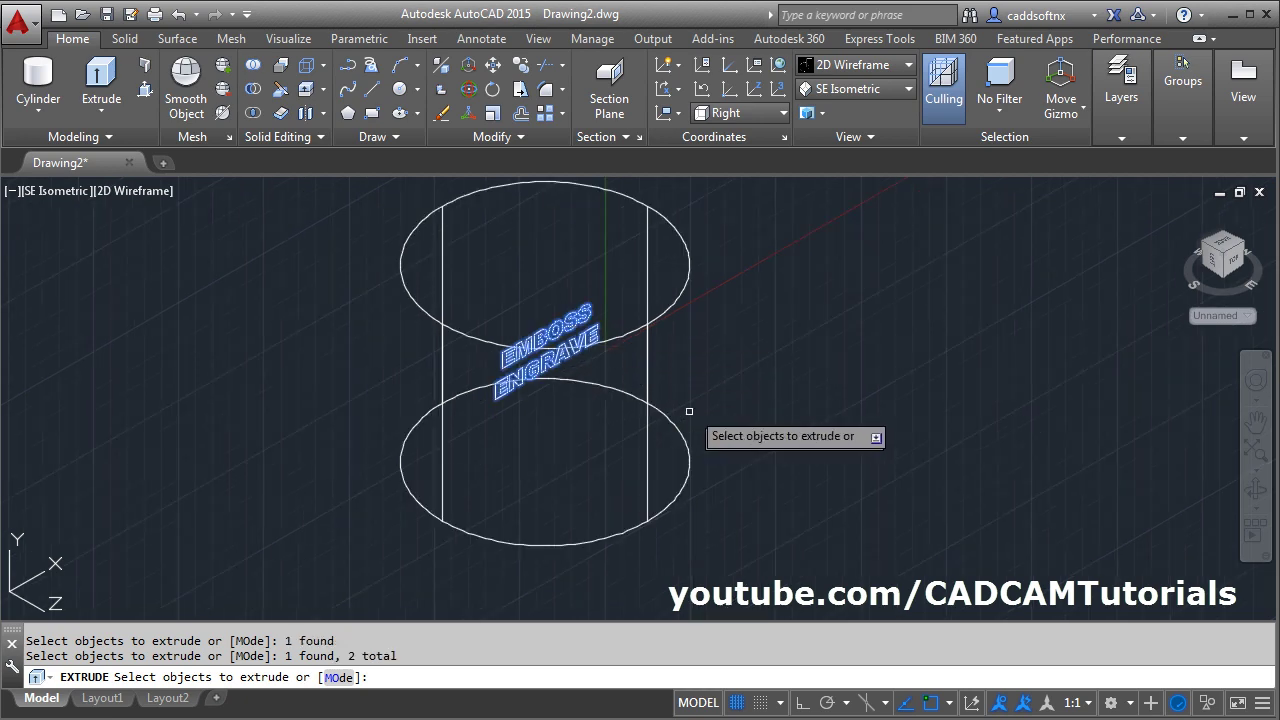
pyautogui.press('Return')
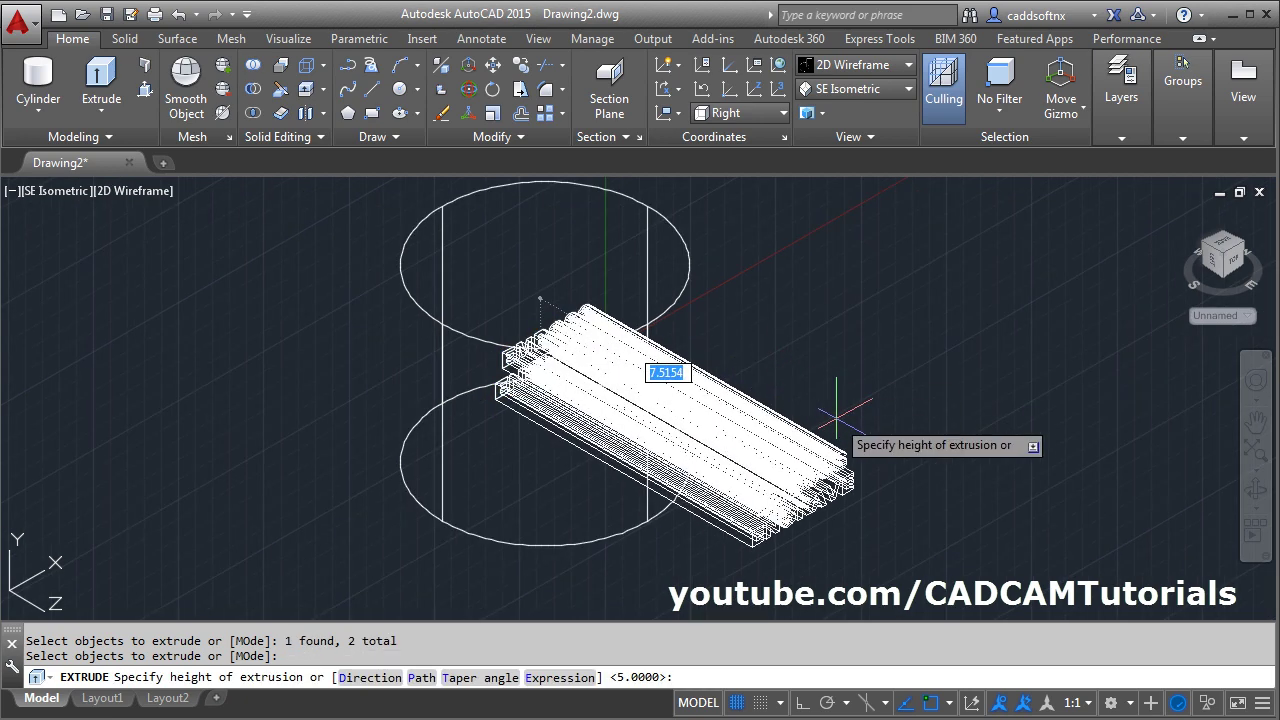
pyautogui.keyDown('shift'); pyautogui.moveTo(689, 369); pyautogui.dragTo(770, 388, button='middle'); pyautogui.keyUp('shift')
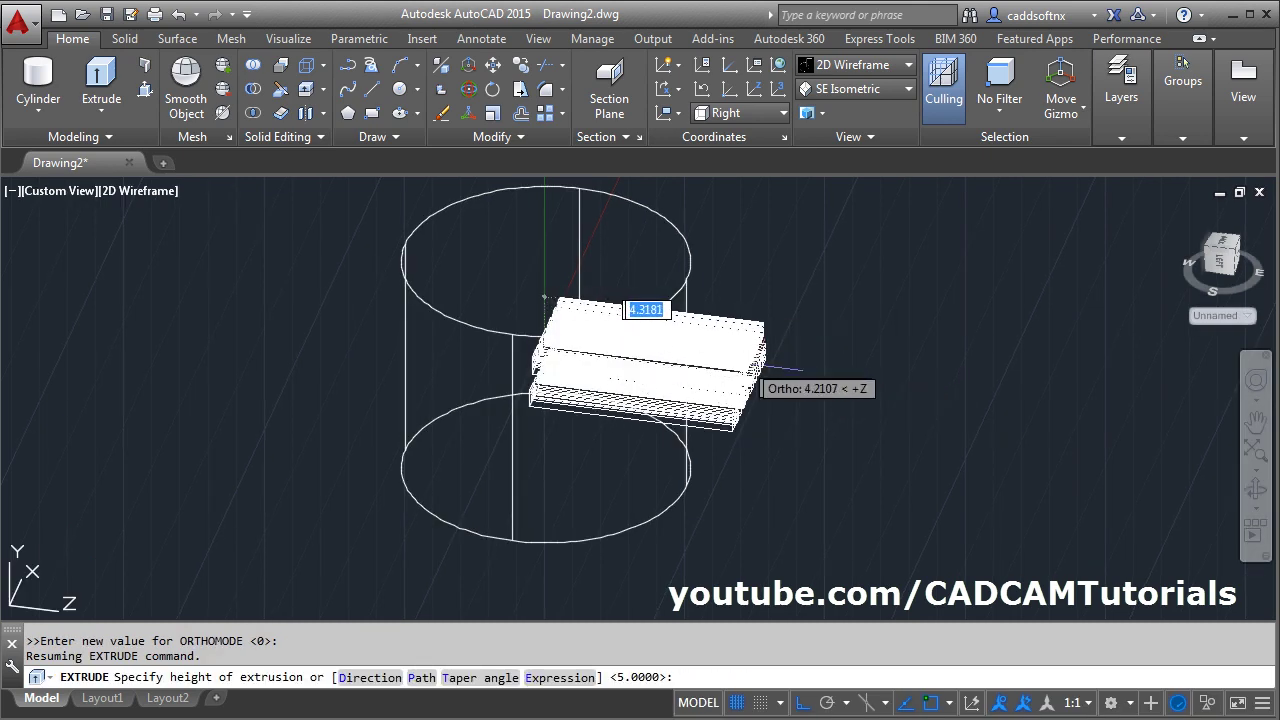
pyautogui.click(844, 401)
pyautogui.moveTo(667, 430); pyautogui.dragTo(423, 434, button='middle')
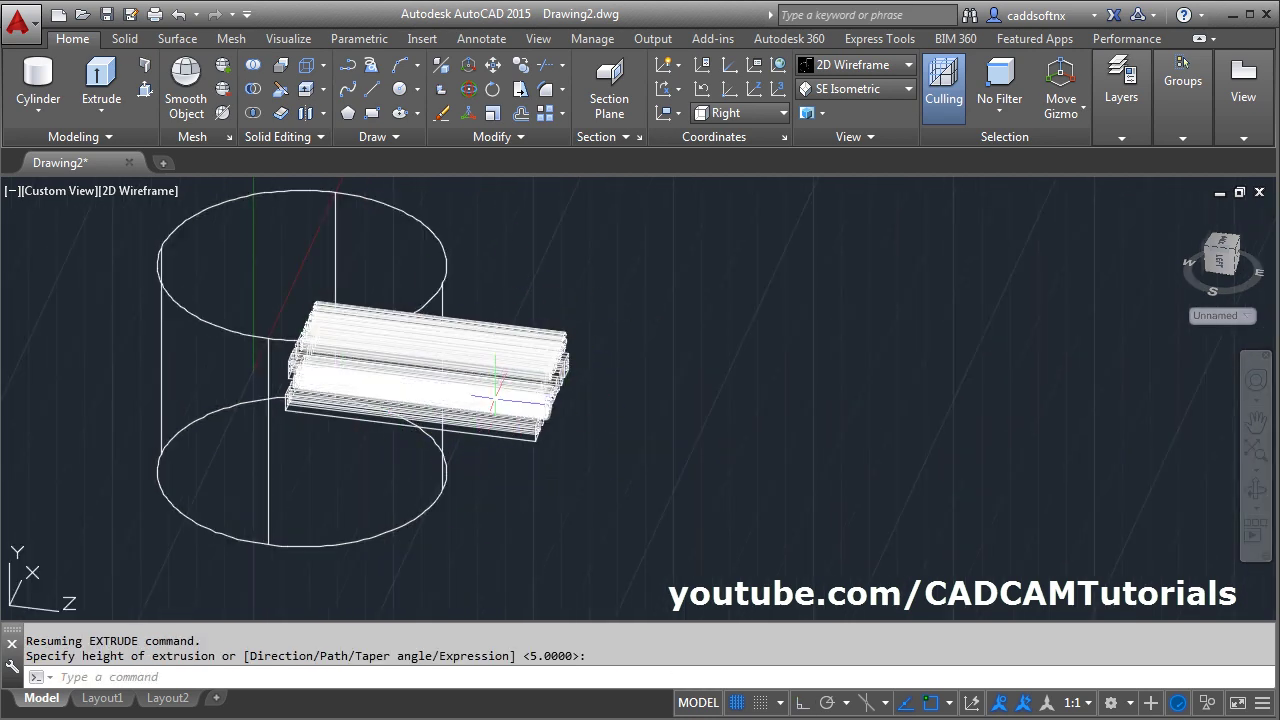
pyautogui.moveTo(503, 457); pyautogui.dragTo(471, 452, button='middle')
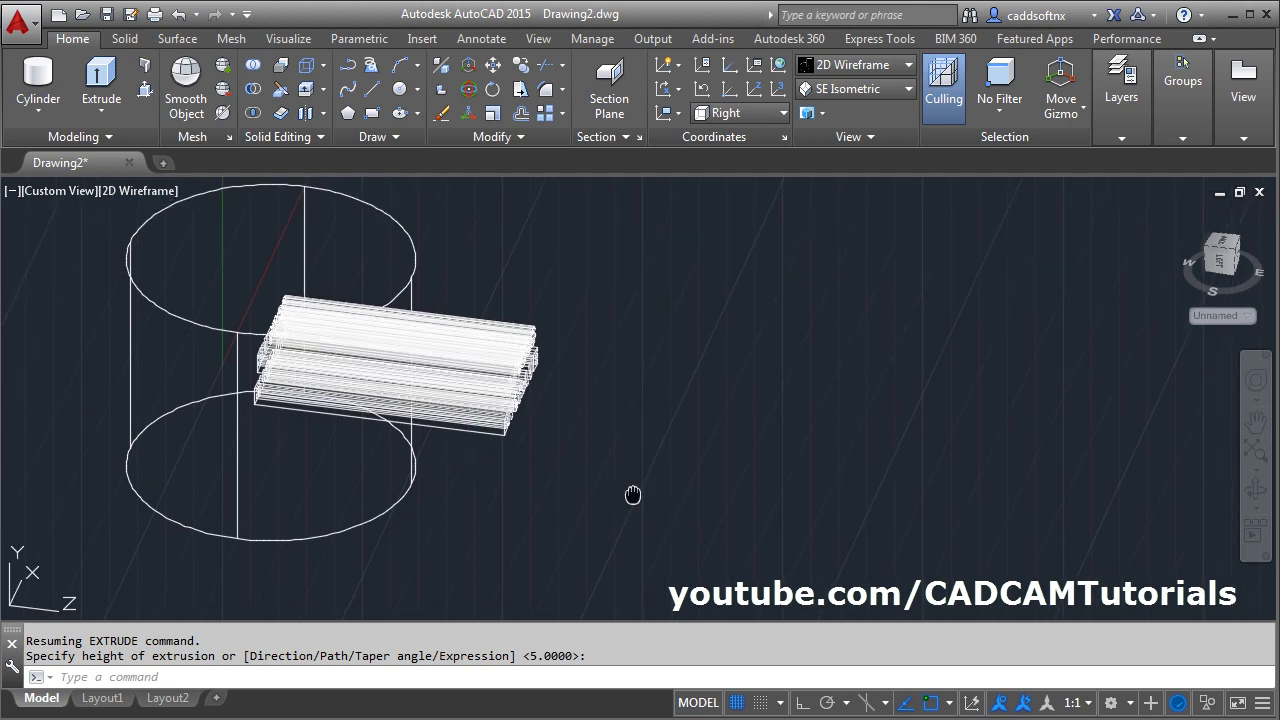
pyautogui.moveTo(633, 495); pyautogui.dragTo(601, 488, button='middle')
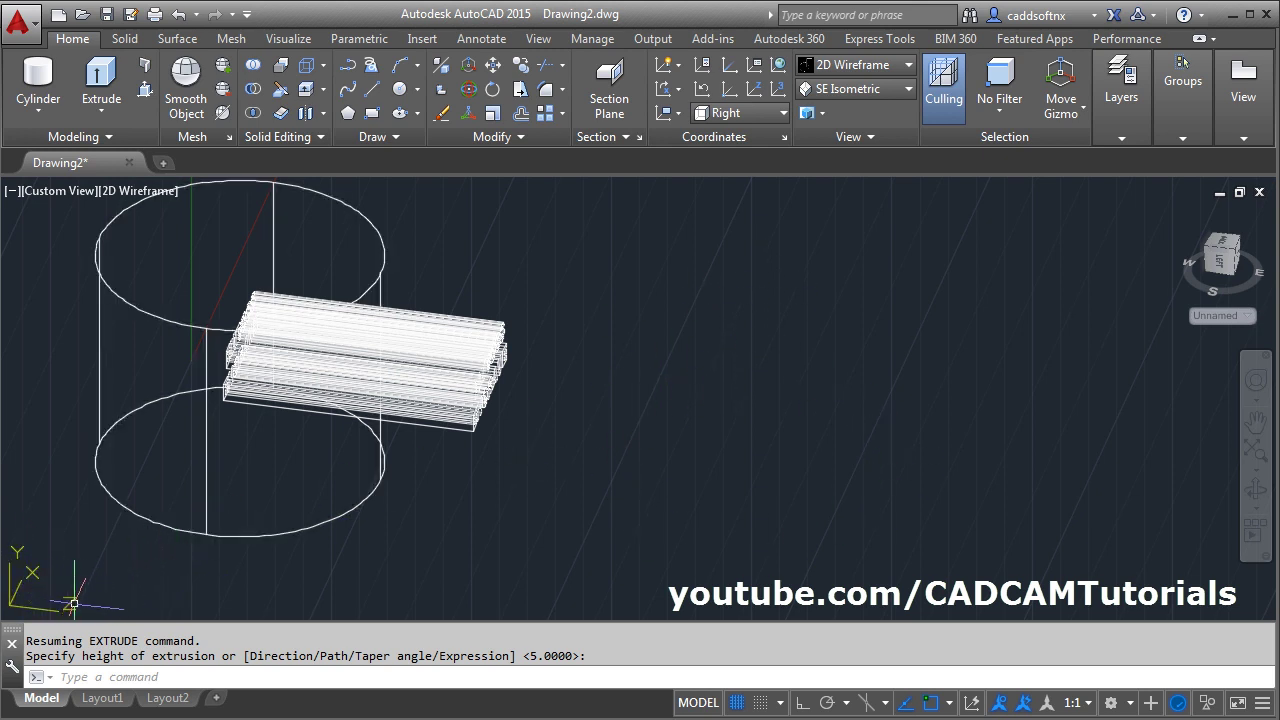
# Set the UCS to Top and draw concentric circles of radius 3.2 and 2.8.
pyautogui.click(744, 117)
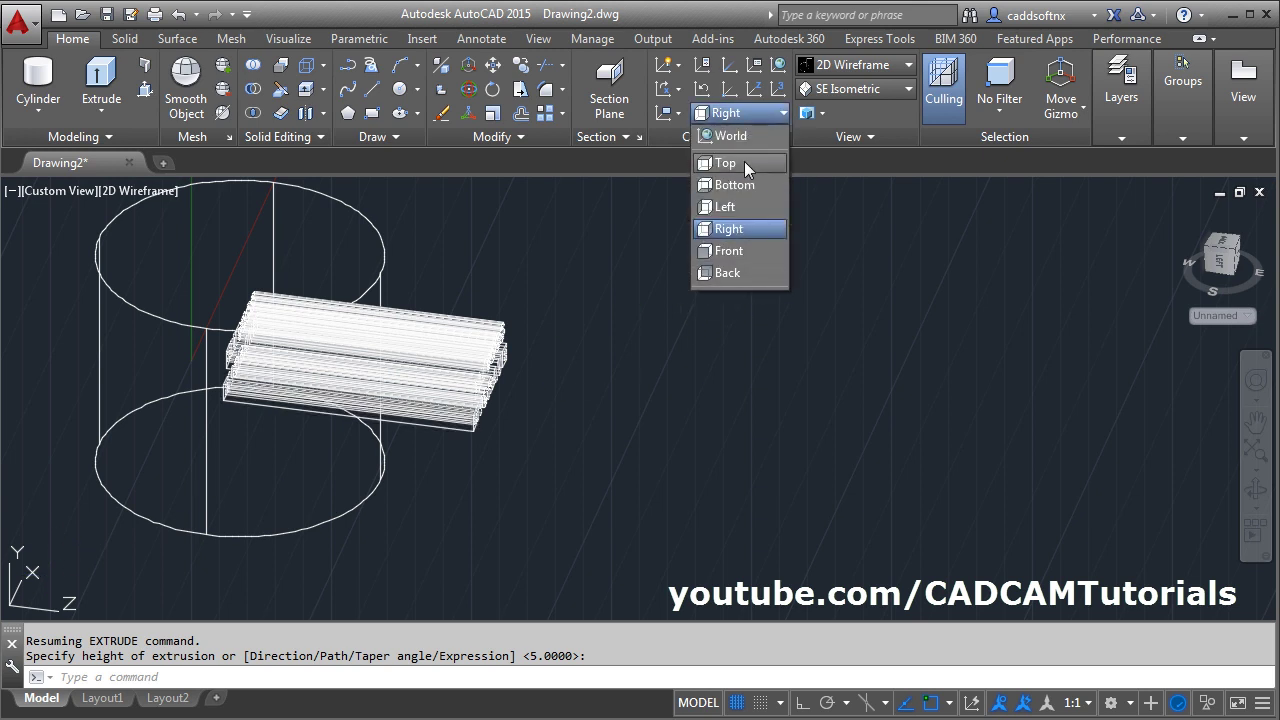
pyautogui.click(739, 165)
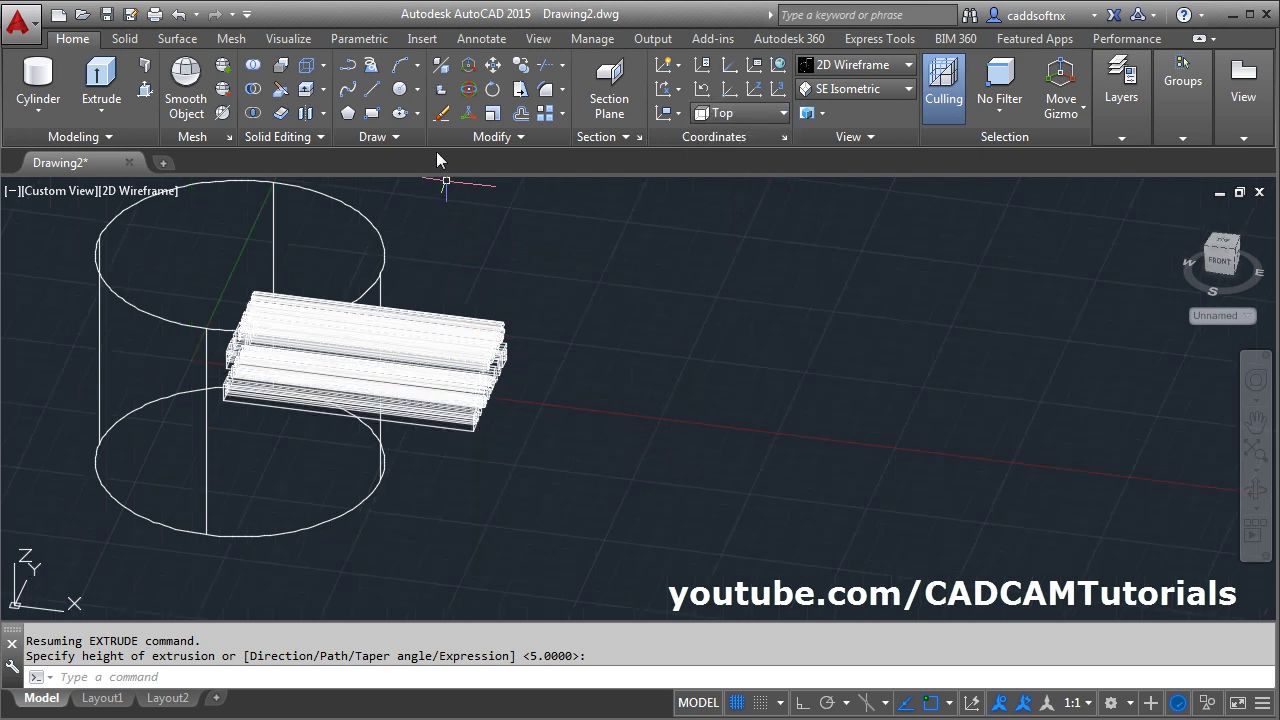
pyautogui.click(400, 89)
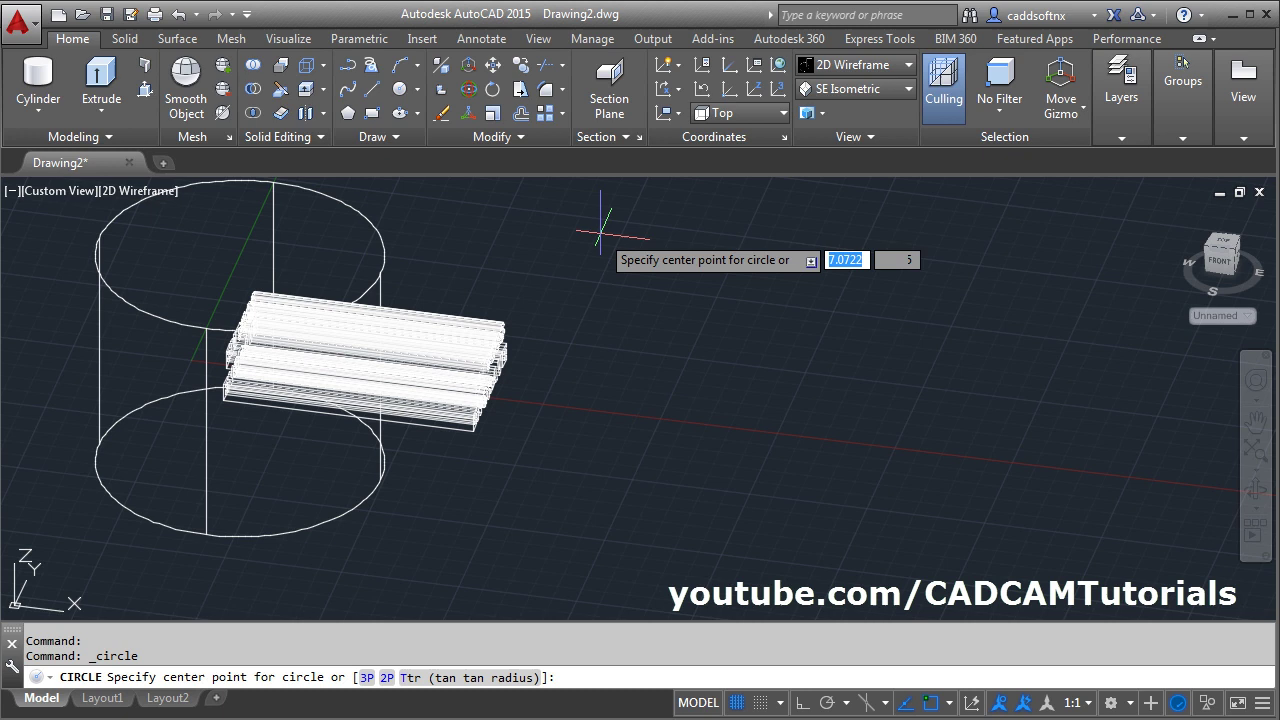
pyautogui.click(757, 460)
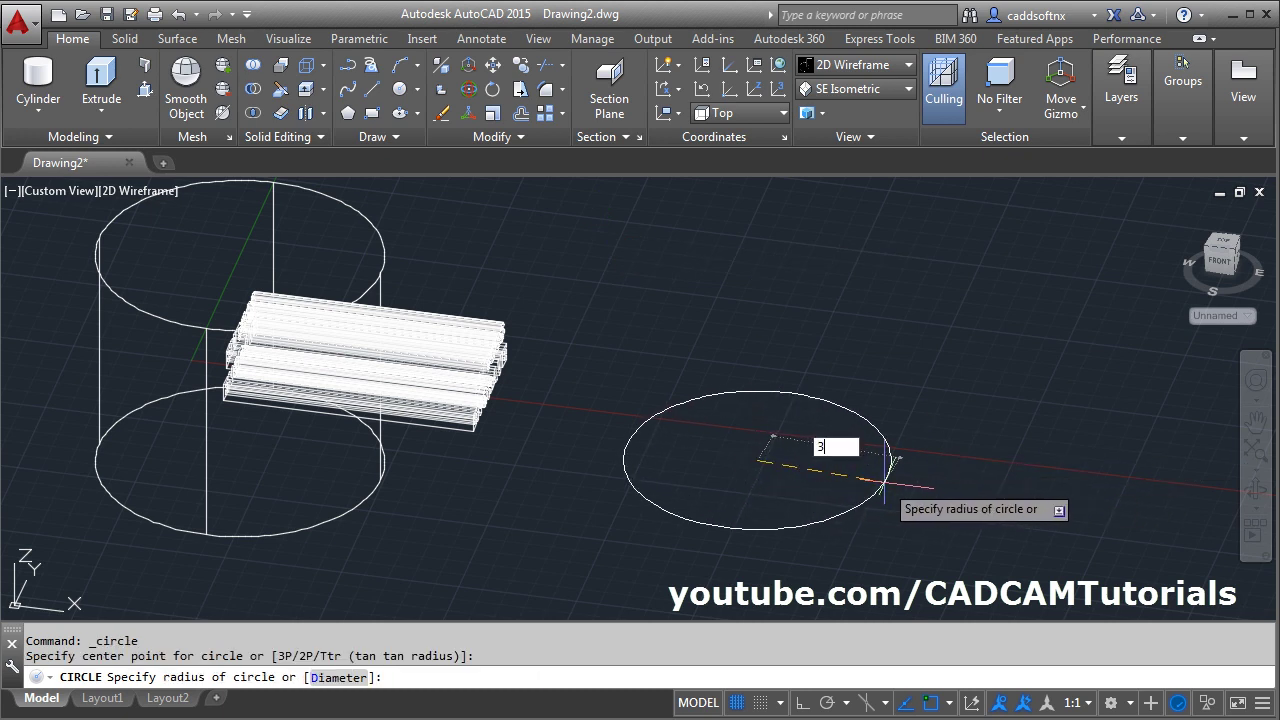
pyautogui.press('Return')
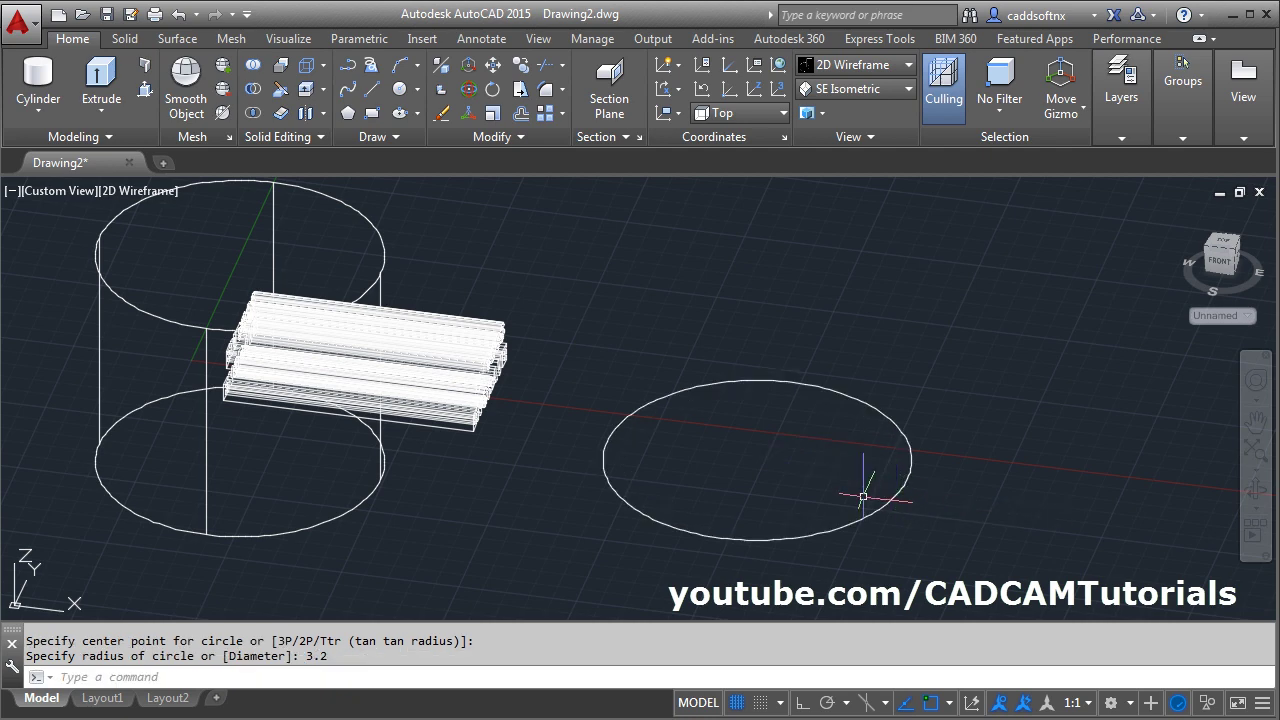
pyautogui.press('Return')
pyautogui.click(757, 460)
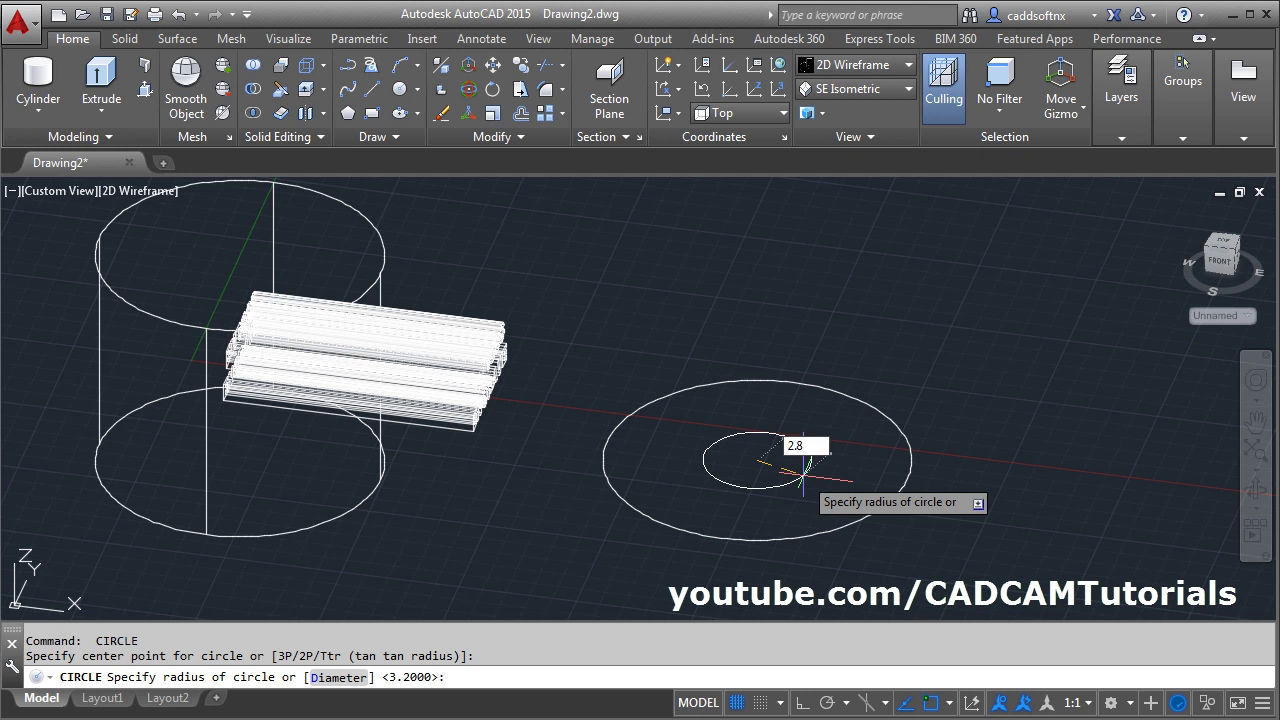
pyautogui.press('Return')
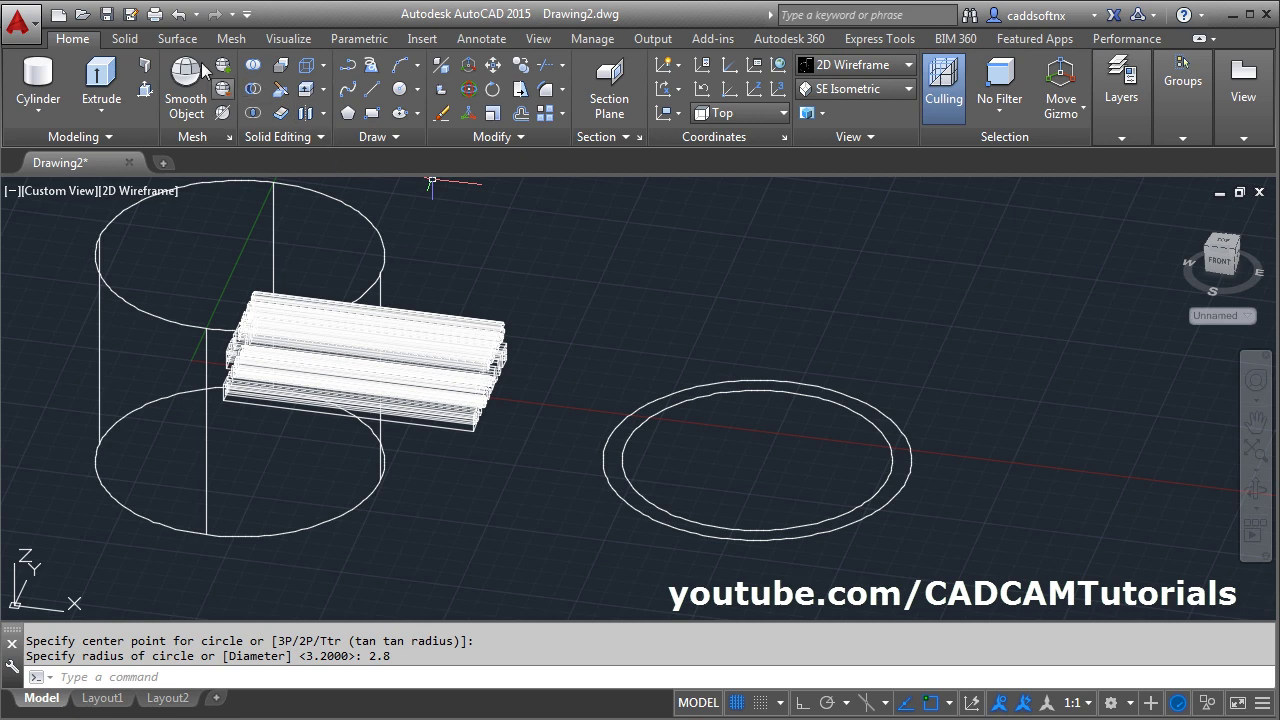
# Extrude both circles into surfaces 5 units high.
pyautogui.click(185, 38)
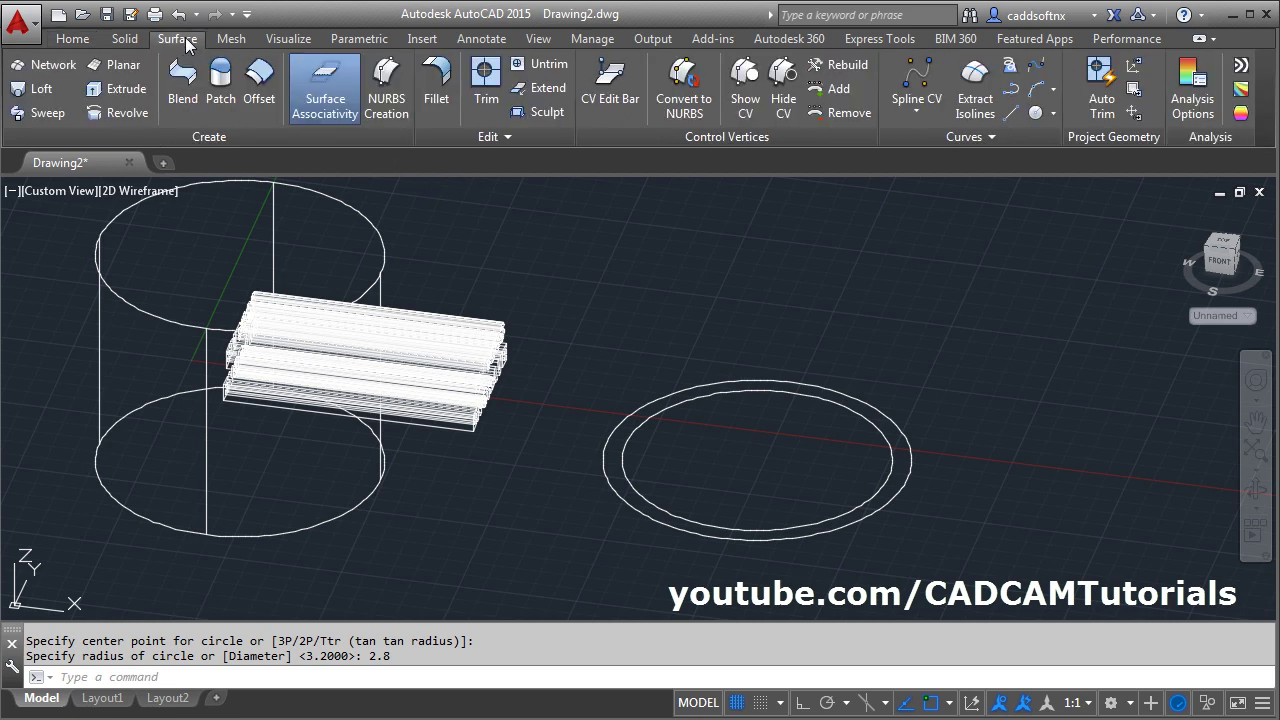
pyautogui.click(117, 91)
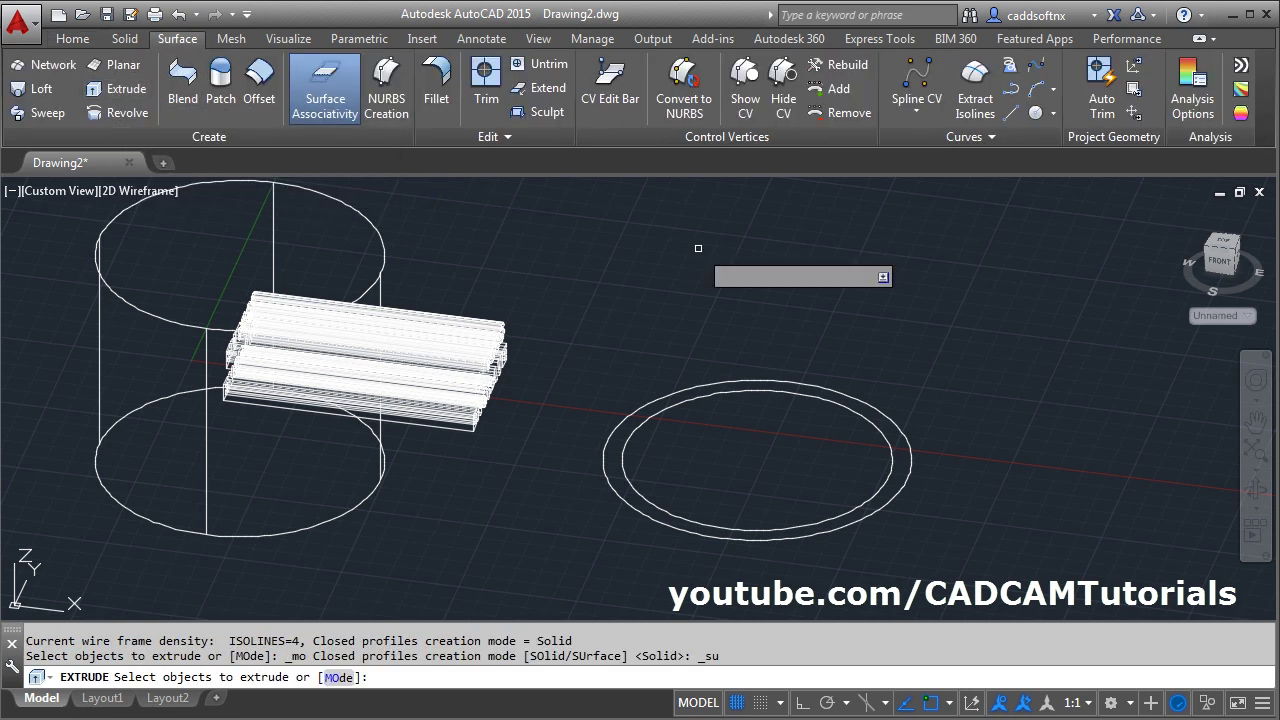
pyautogui.click(789, 357)
pyautogui.click(760, 449)
pyautogui.press('Return')
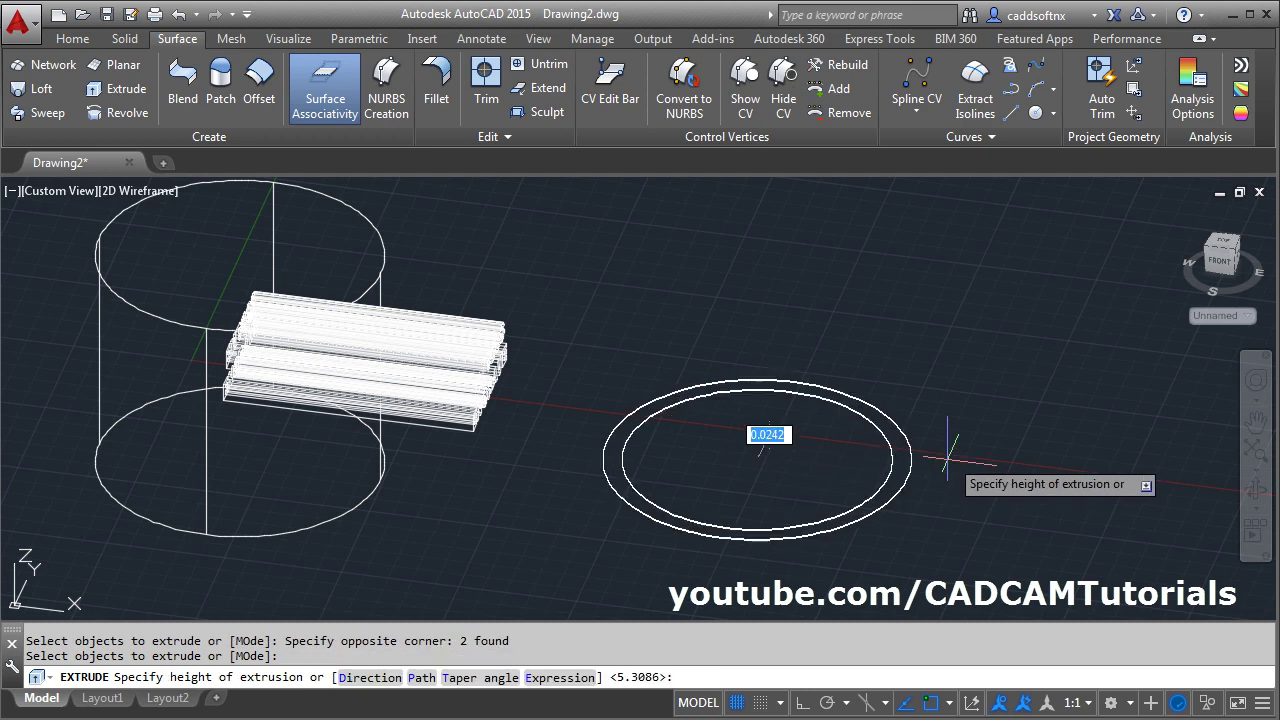
pyautogui.press('Return')
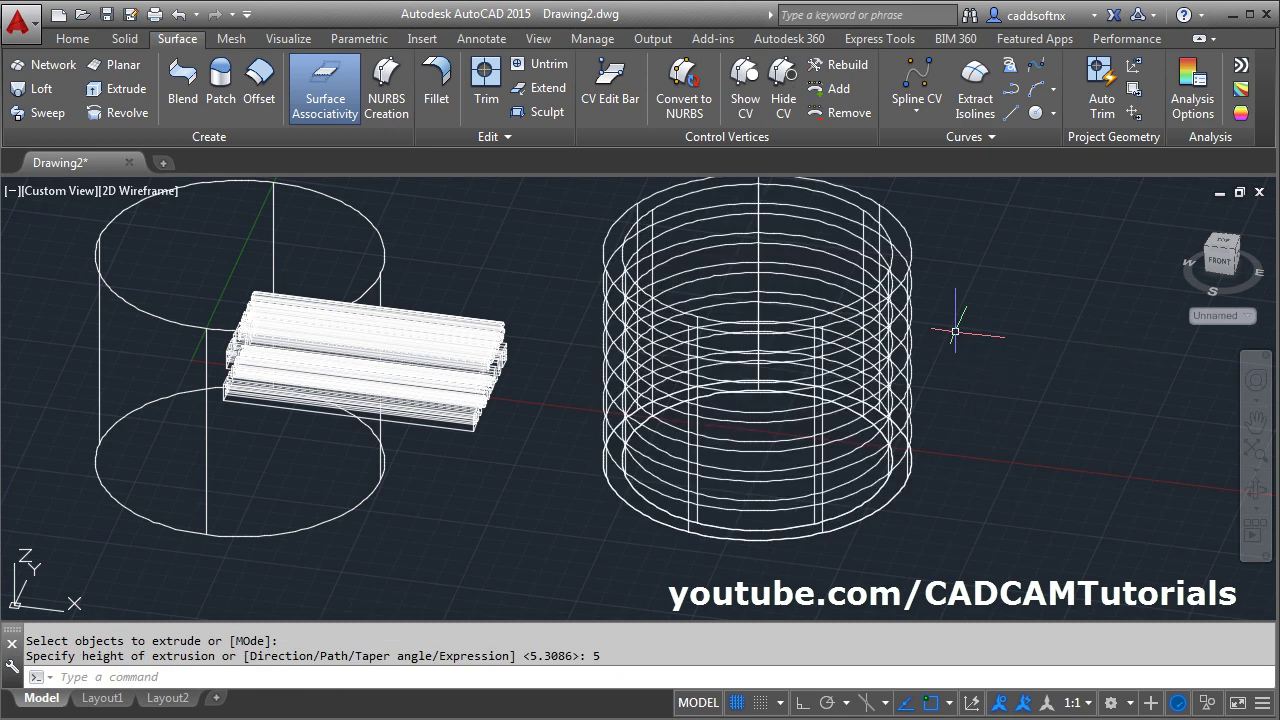
pyautogui.moveTo(951, 341); pyautogui.dragTo(1038, 341, button='middle')
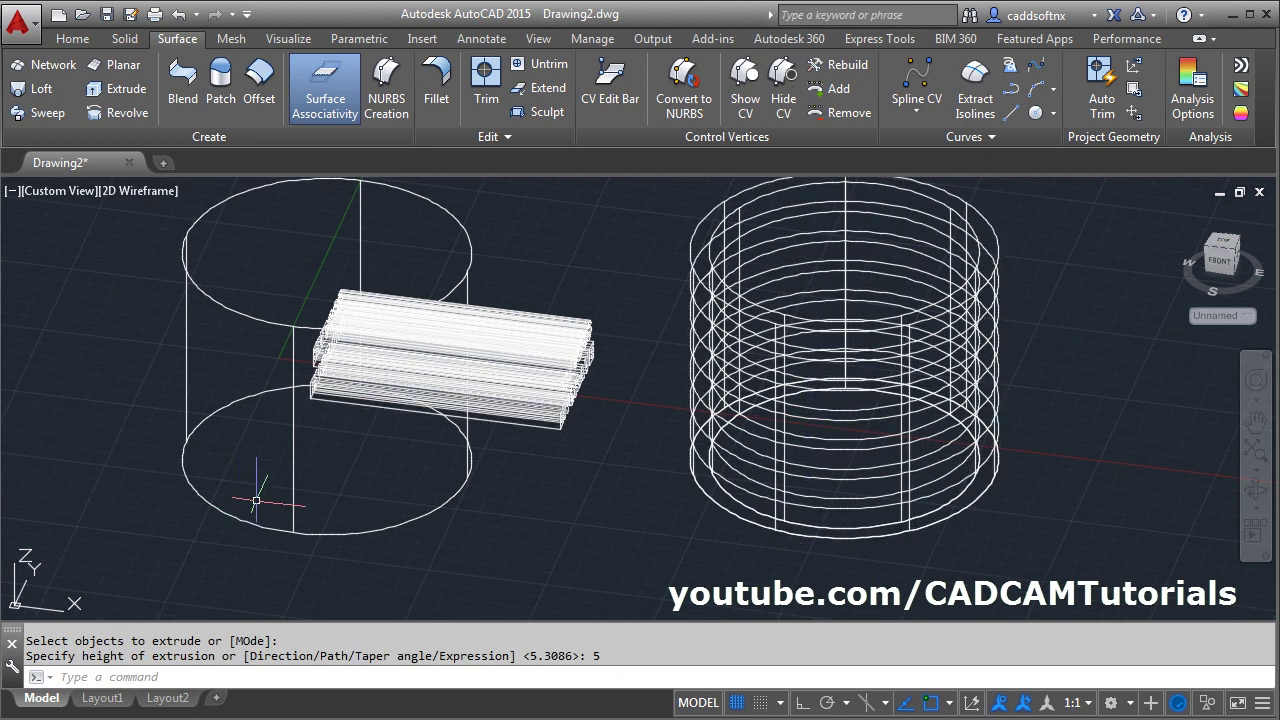
# Move the surface tube over the text blocks, passing the associativity warning.
pyautogui.write('M')
pyautogui.press('Return')
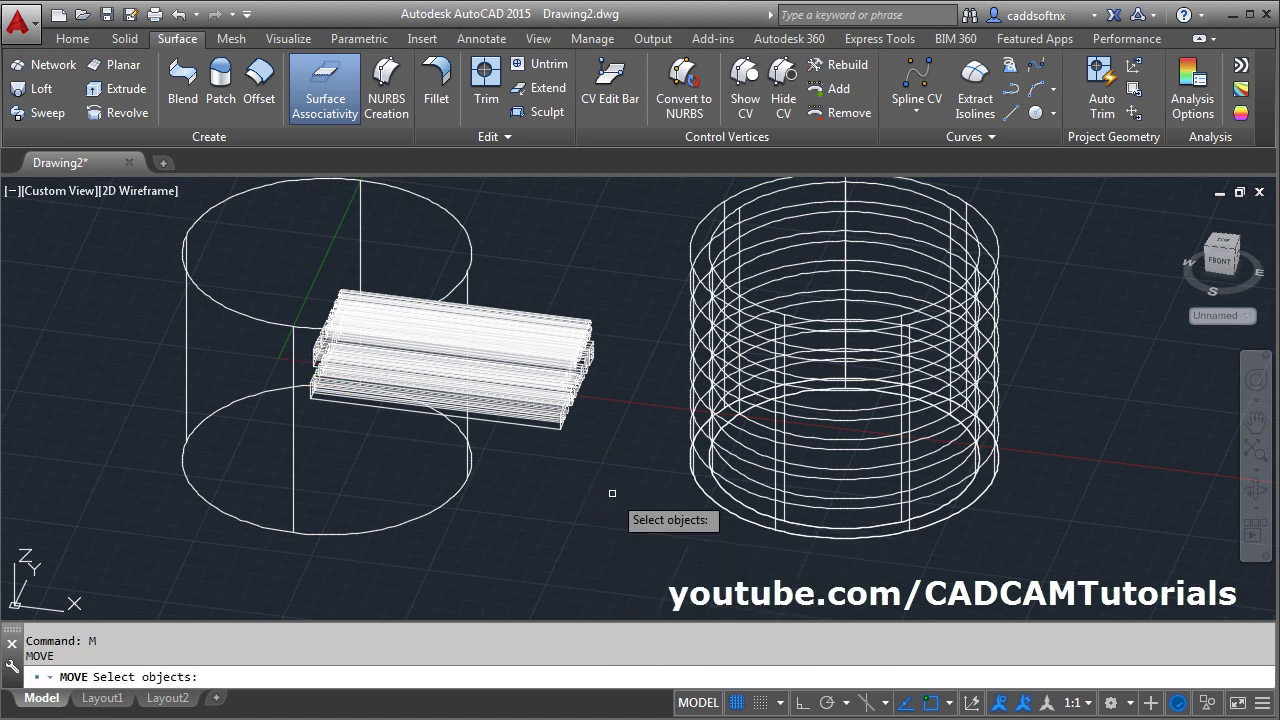
pyautogui.click(787, 492)
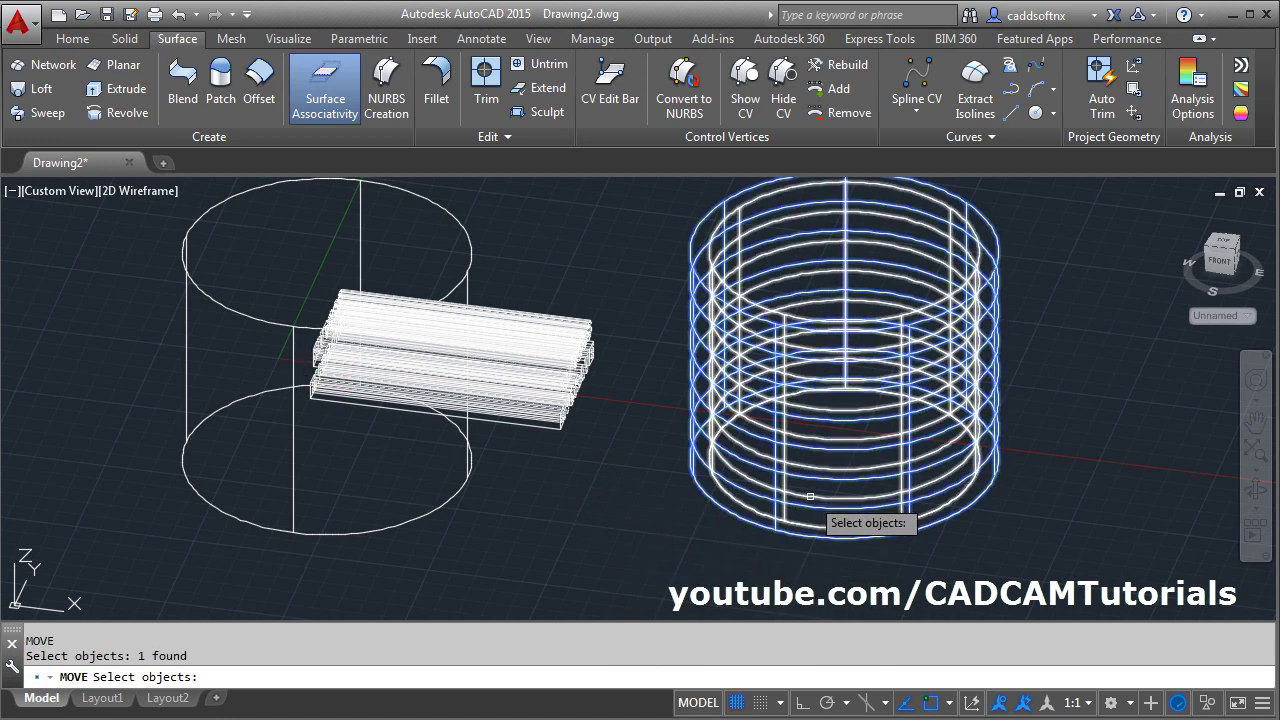
pyautogui.click(810, 496)
pyautogui.press('Return')
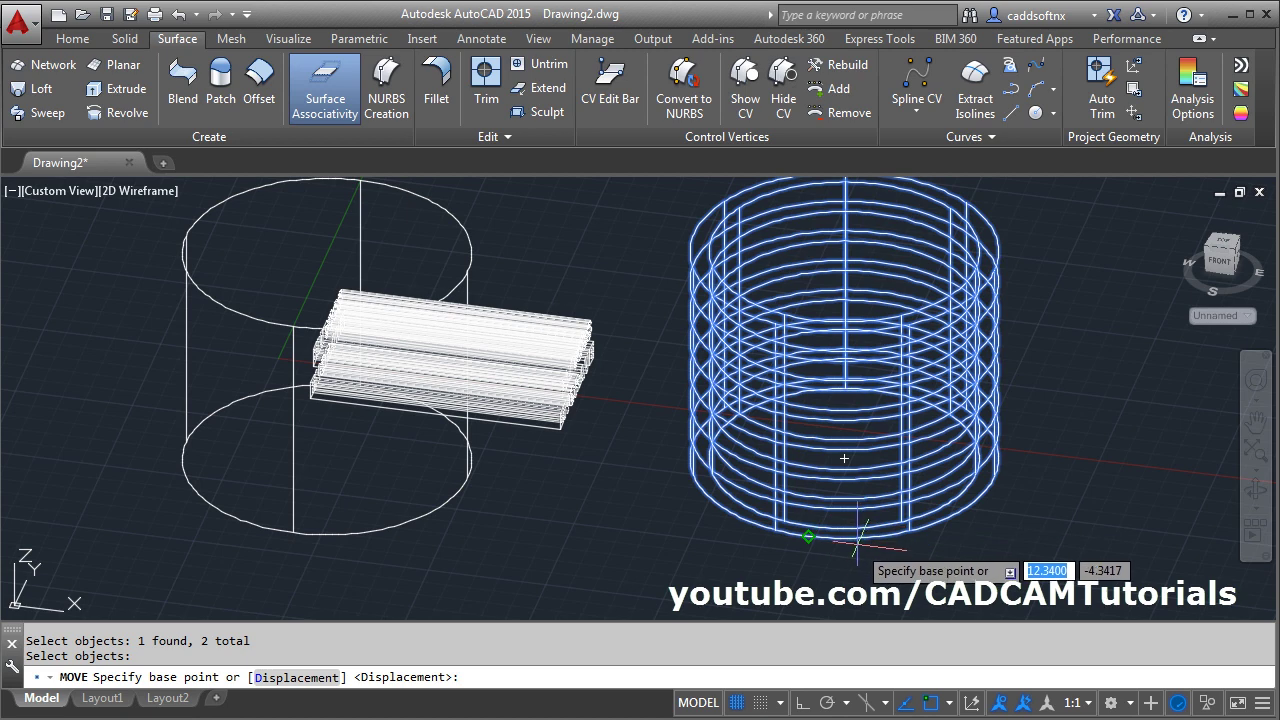
pyautogui.click(845, 476)
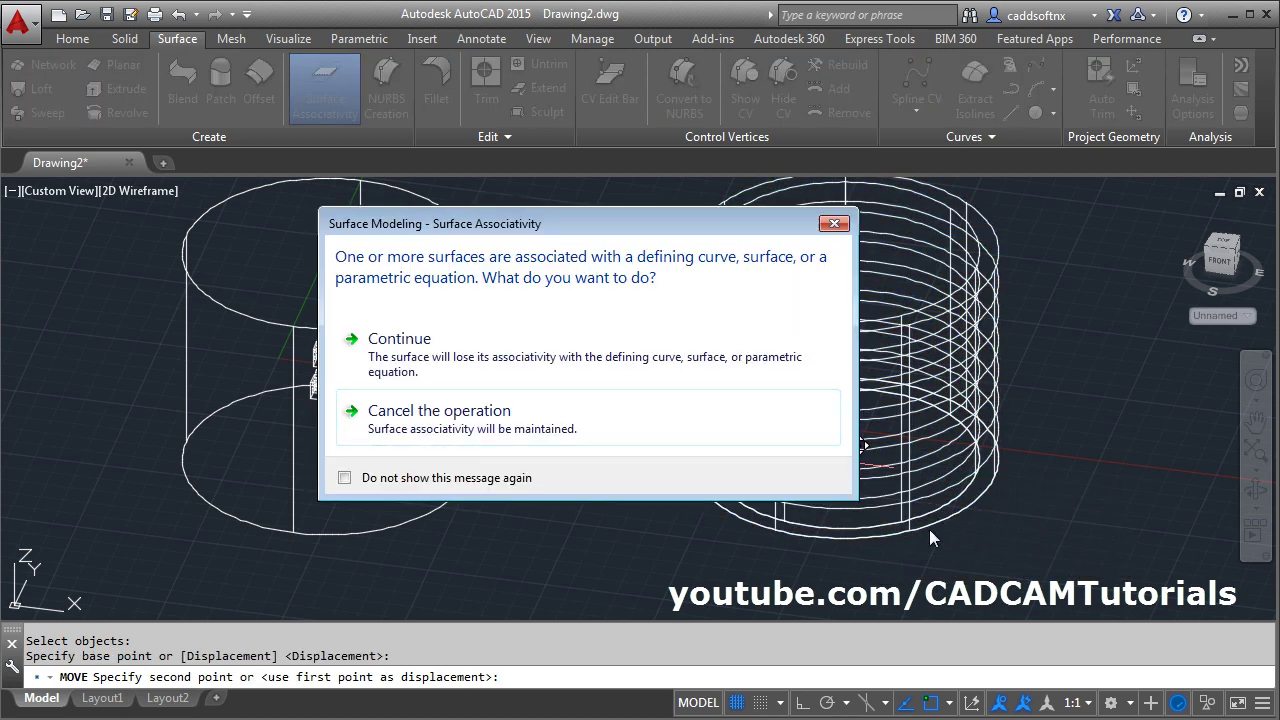
pyautogui.click(427, 362)
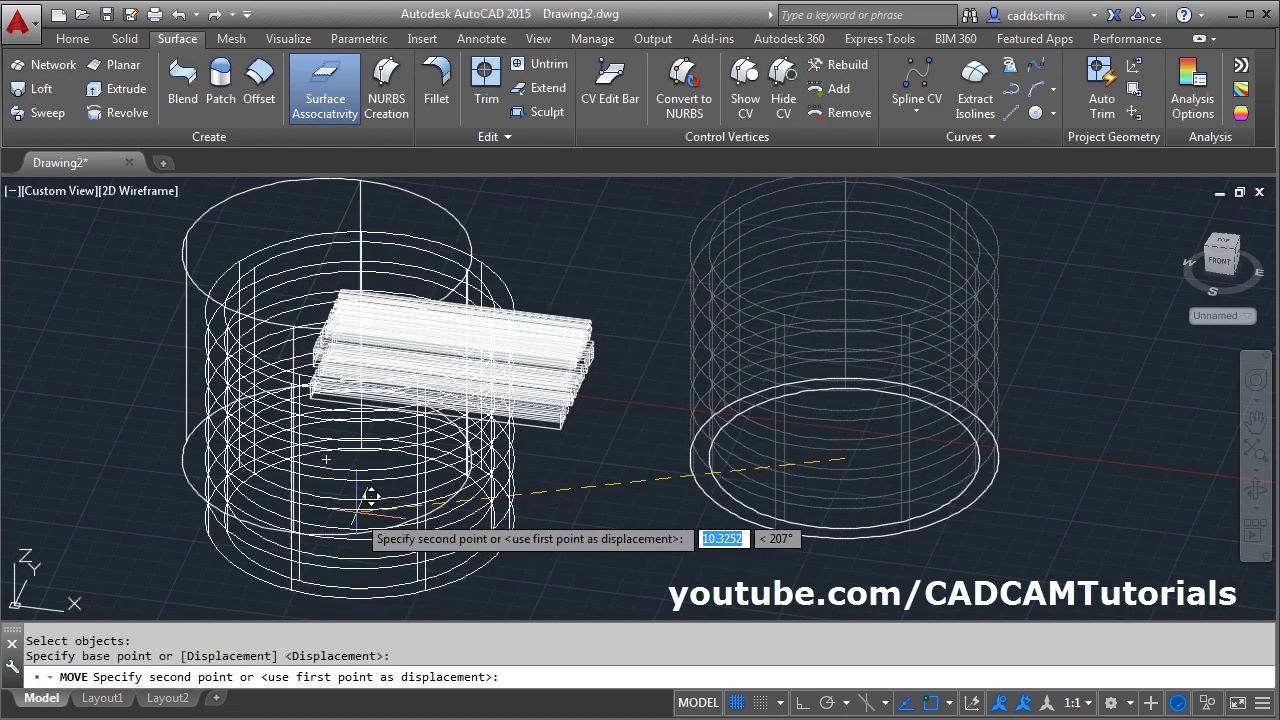
pyautogui.click(340, 444)
pyautogui.moveTo(867, 526); pyautogui.dragTo(1015, 548, button='middle')
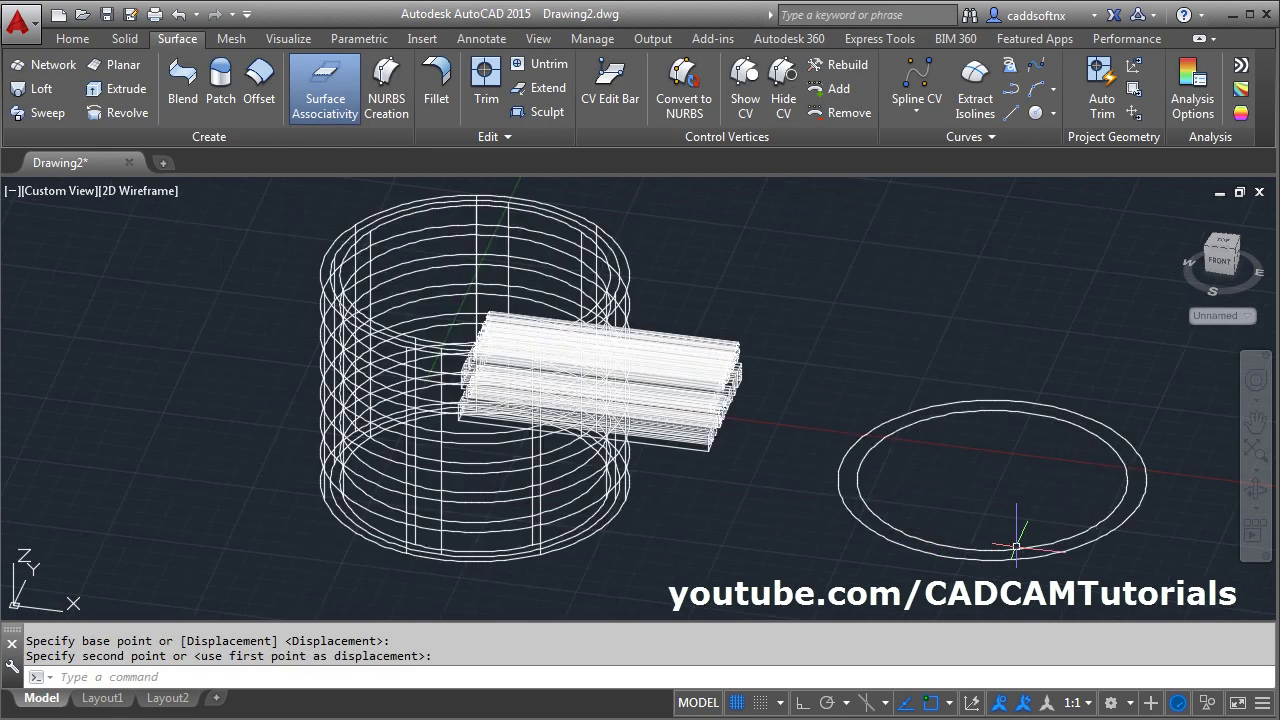
# Erase the two leftover circles with a window selection.
pyautogui.write('e')
pyautogui.press('Return')
pyautogui.click(1030, 556)
pyautogui.click(943, 503)
pyautogui.press('Return')
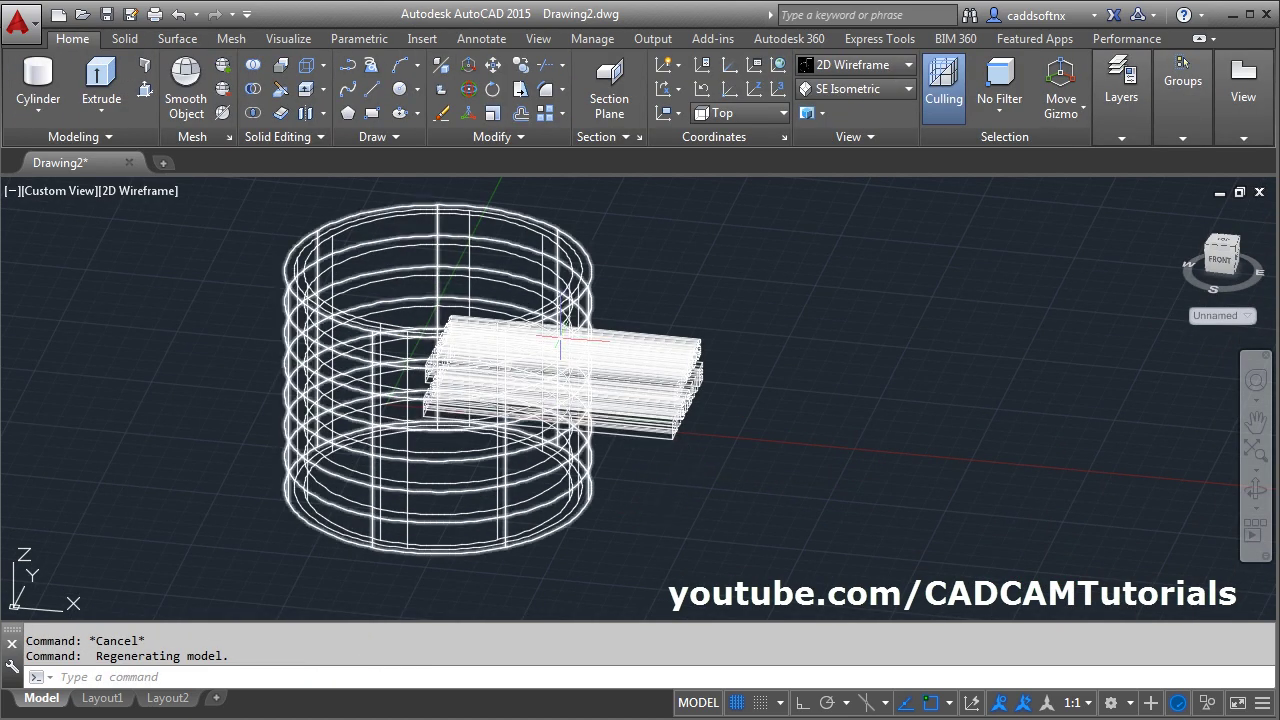
pyautogui.keyDown('shift'); pyautogui.moveTo(560, 345); pyautogui.dragTo(623, 428, button='middle'); pyautogui.keyUp('shift')
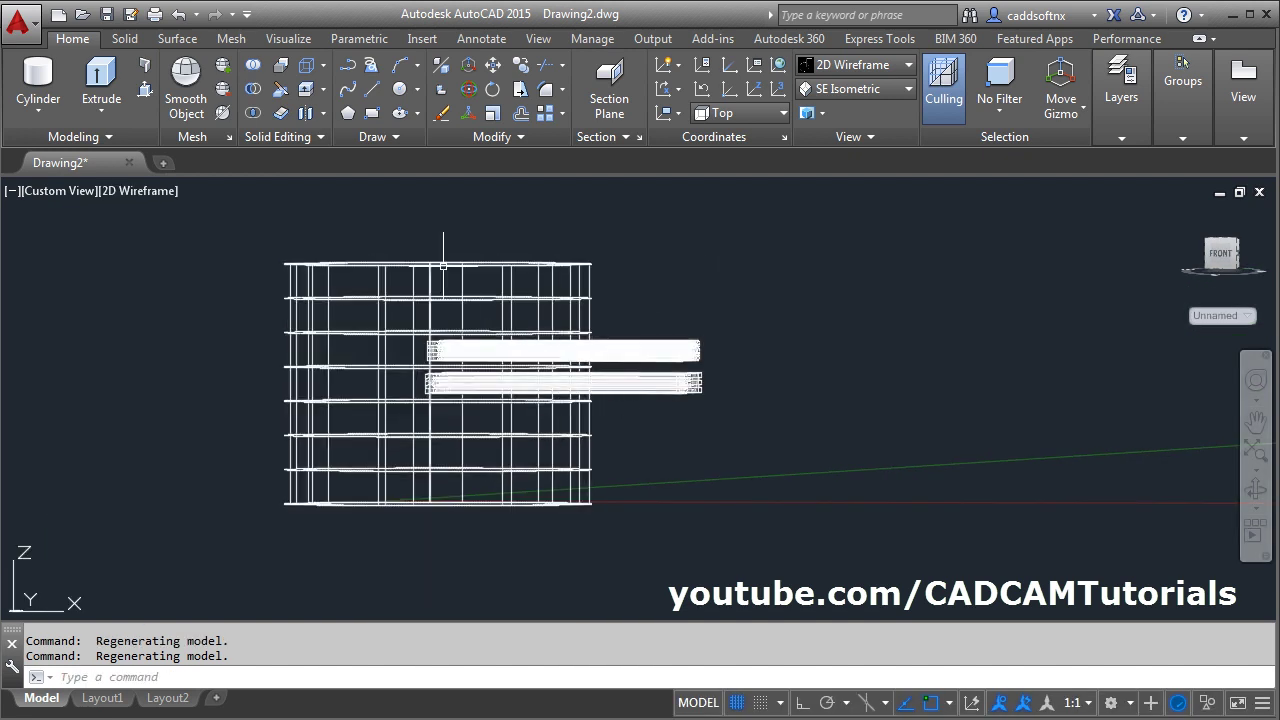
# Slice the upper text block with the cylinder surface, keeping both sides.
pyautogui.click(279, 93)
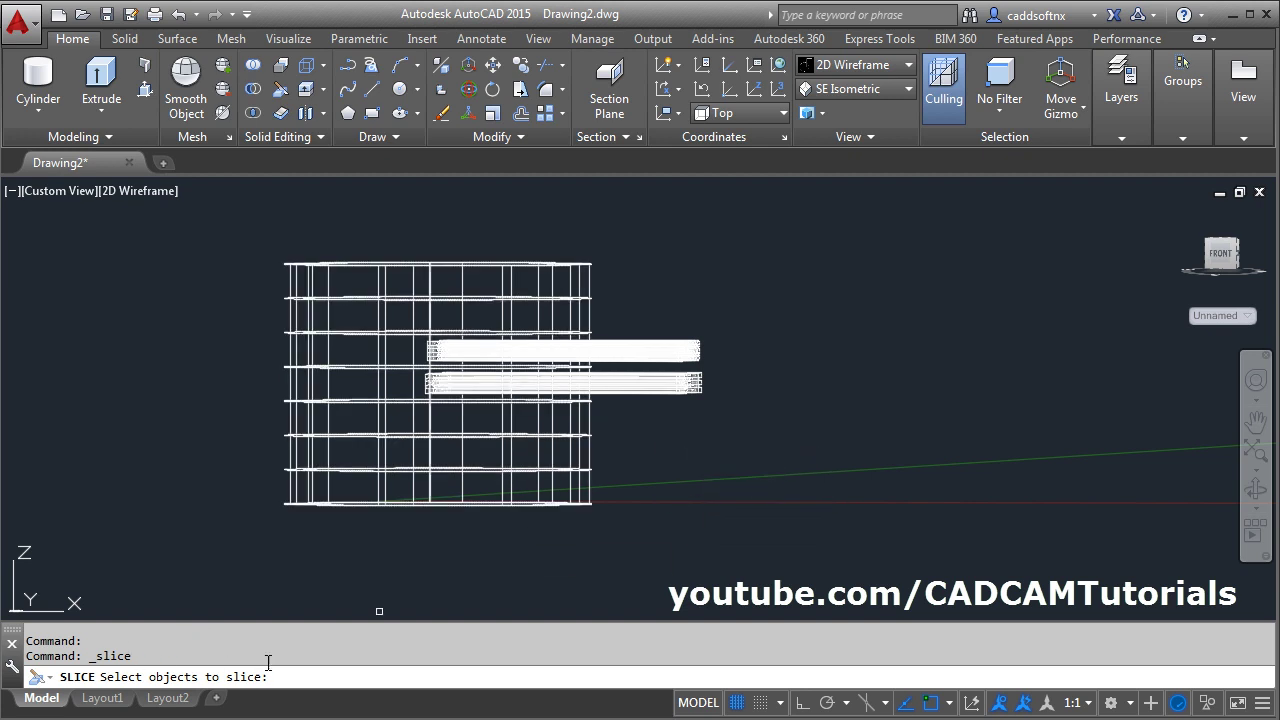
pyautogui.click(720, 320)
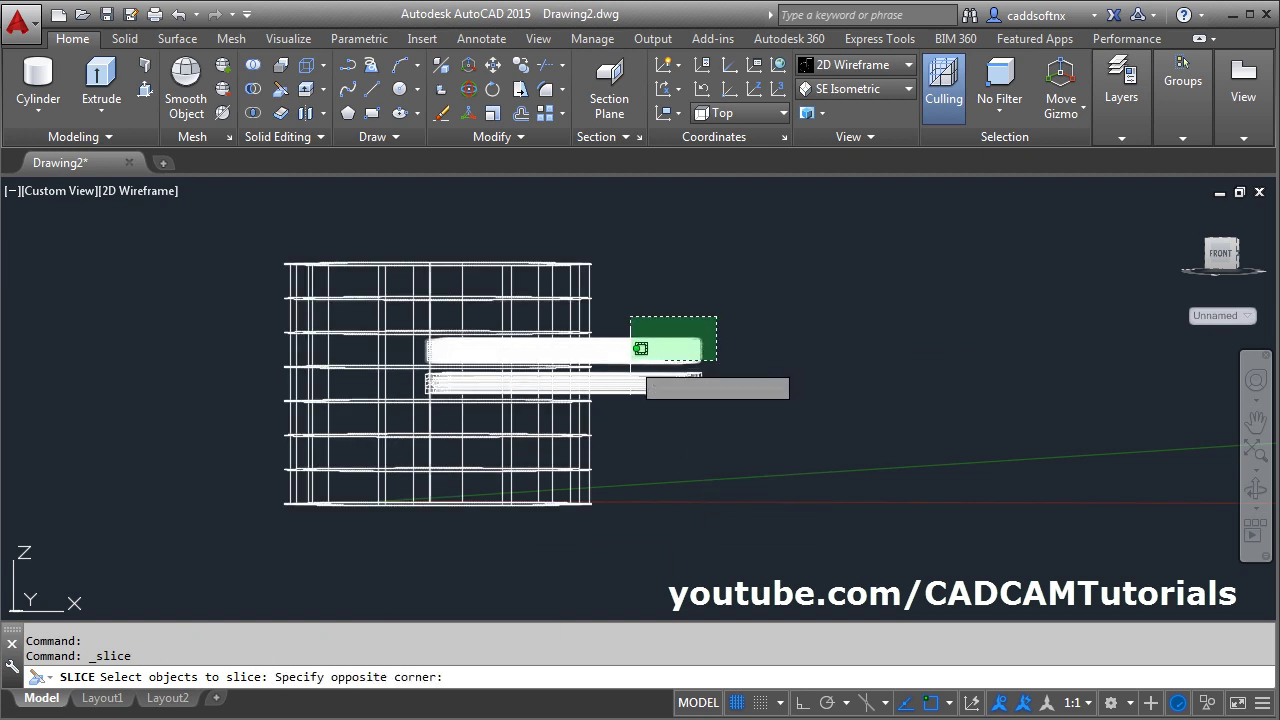
pyautogui.click(632, 354)
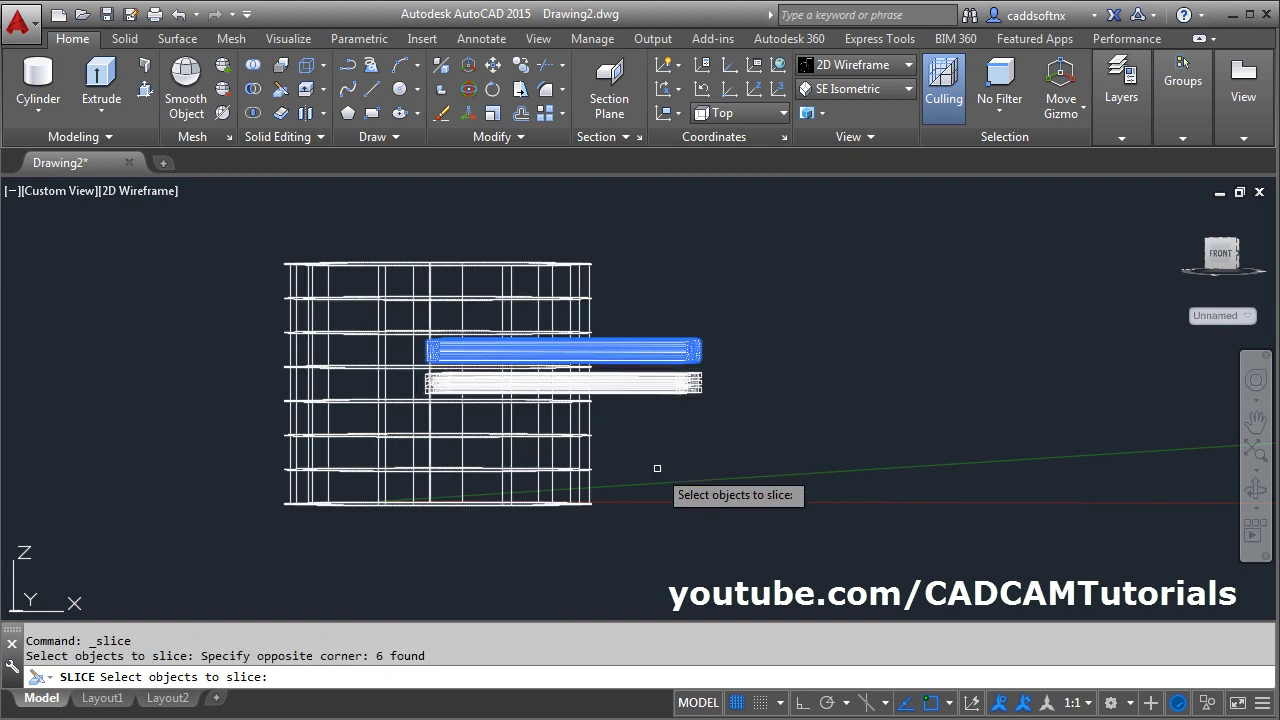
pyautogui.press('Return')
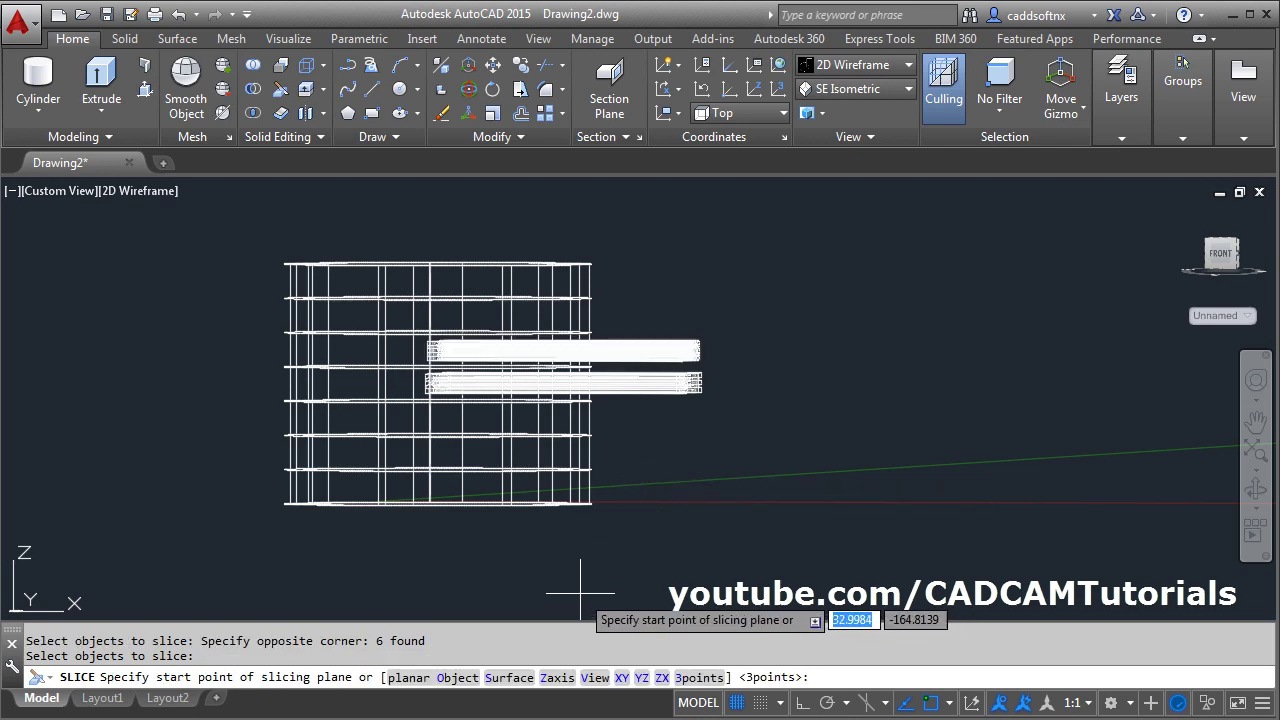
pyautogui.click(497, 686)
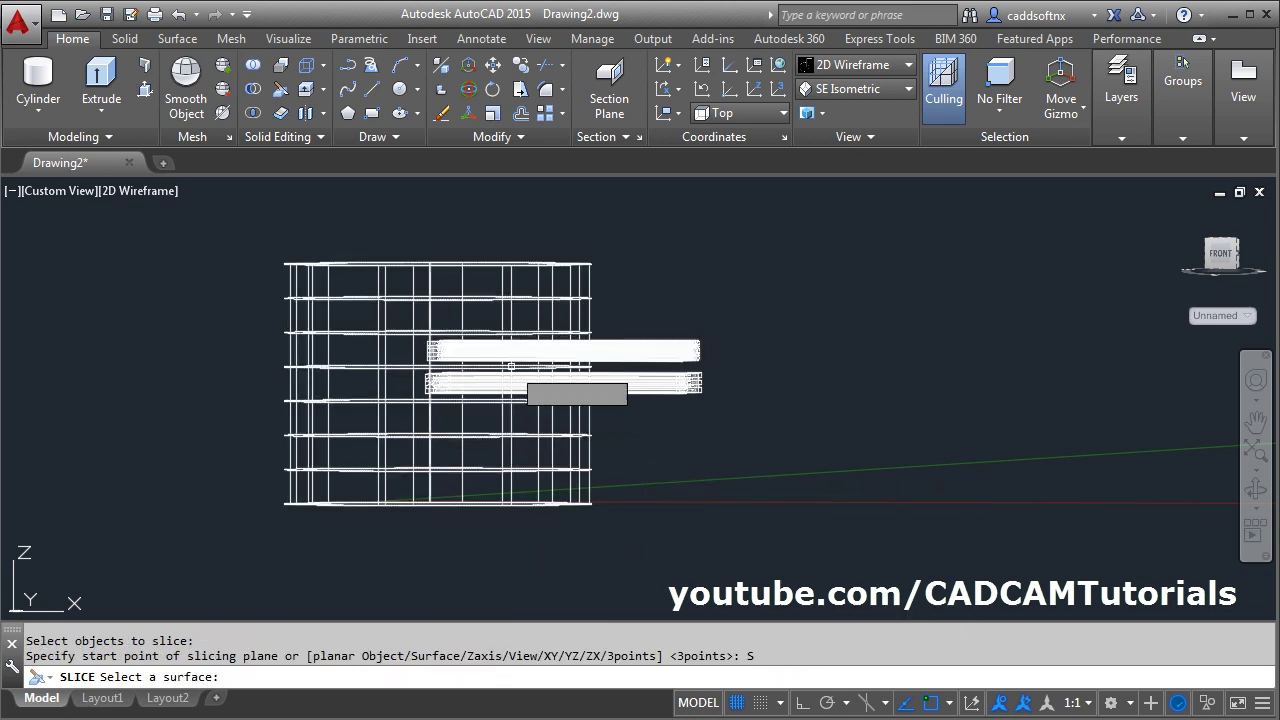
pyautogui.keyDown('shift'); pyautogui.moveTo(541, 317); pyautogui.dragTo(487, 354, button='middle'); pyautogui.keyUp('shift')
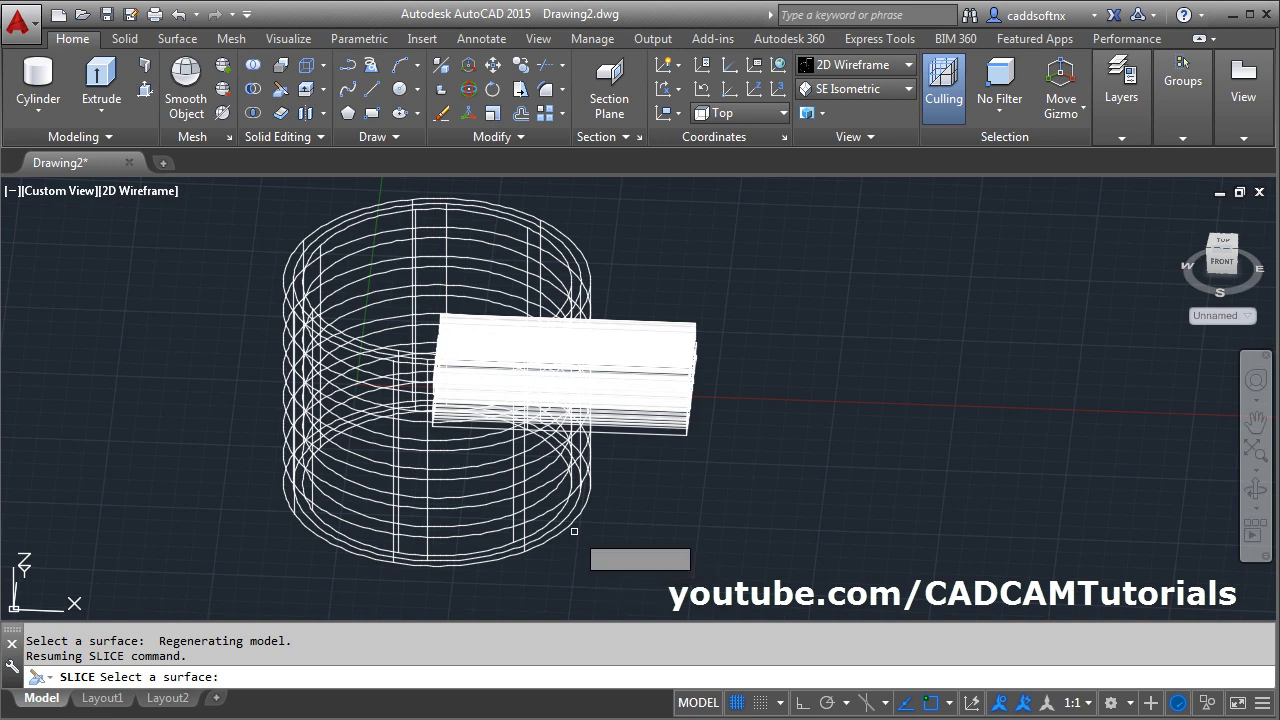
pyautogui.click(588, 524)
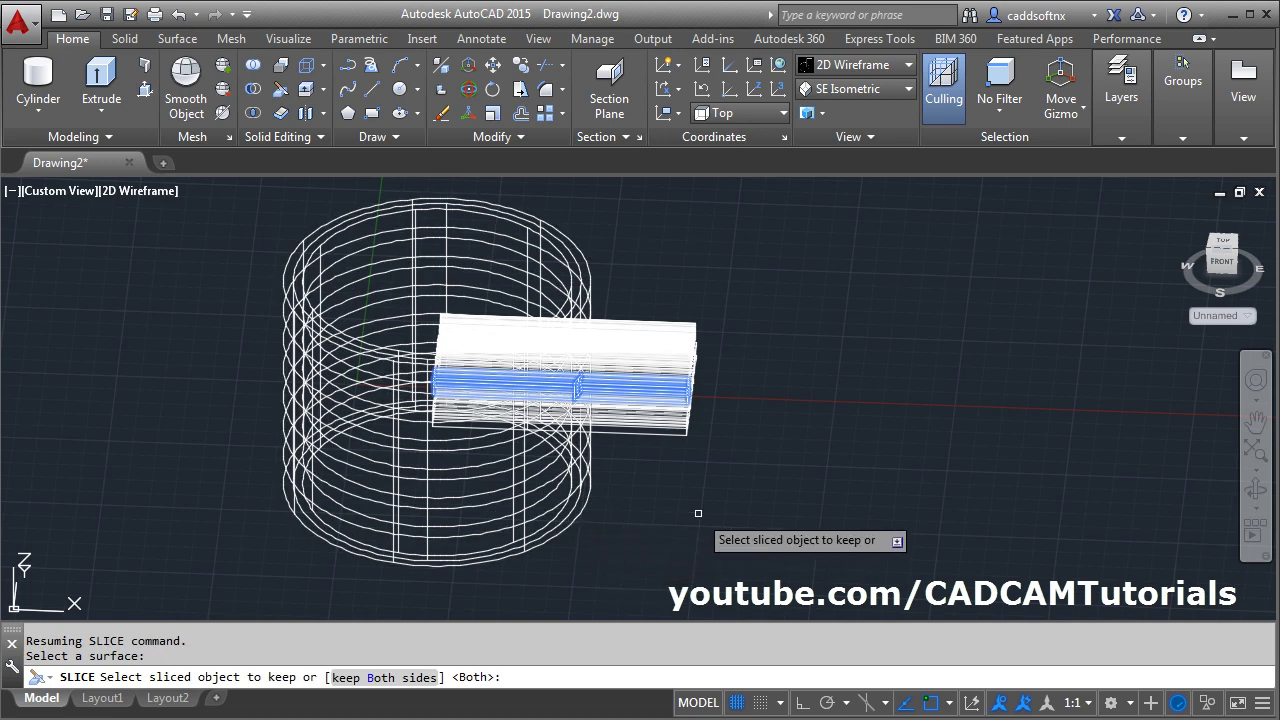
pyautogui.click(390, 676)
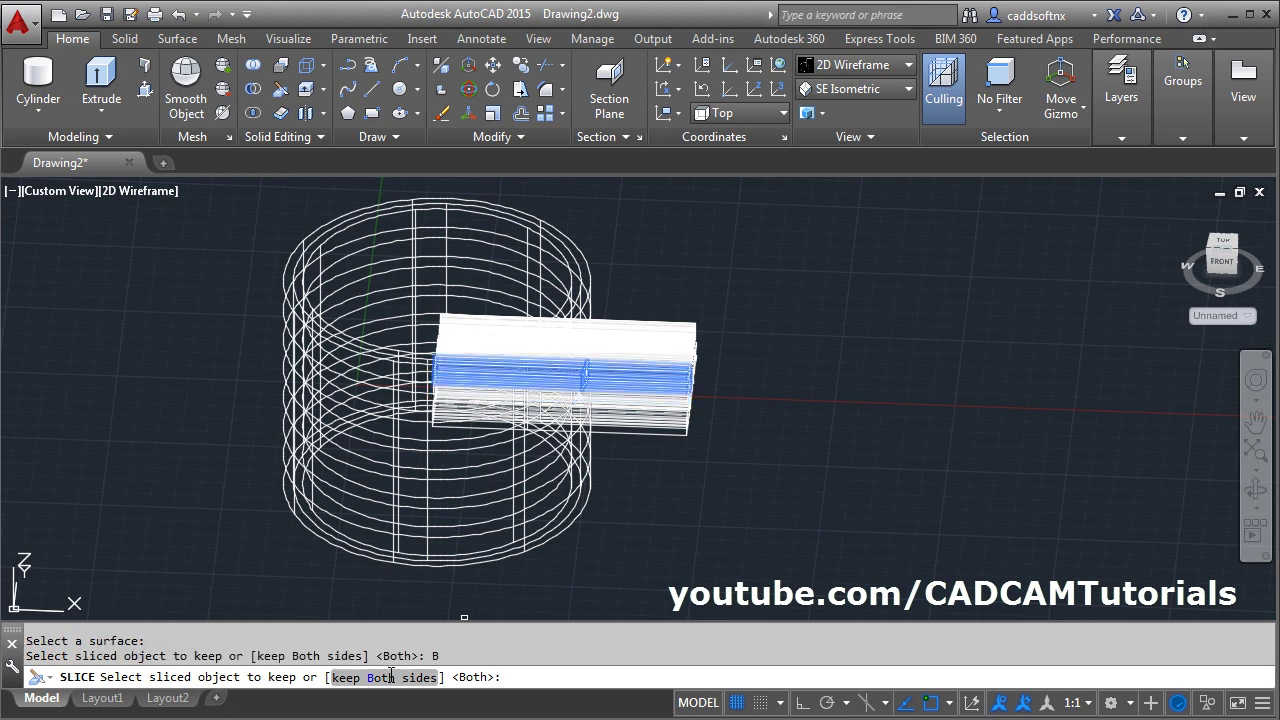
pyautogui.click(390, 677)
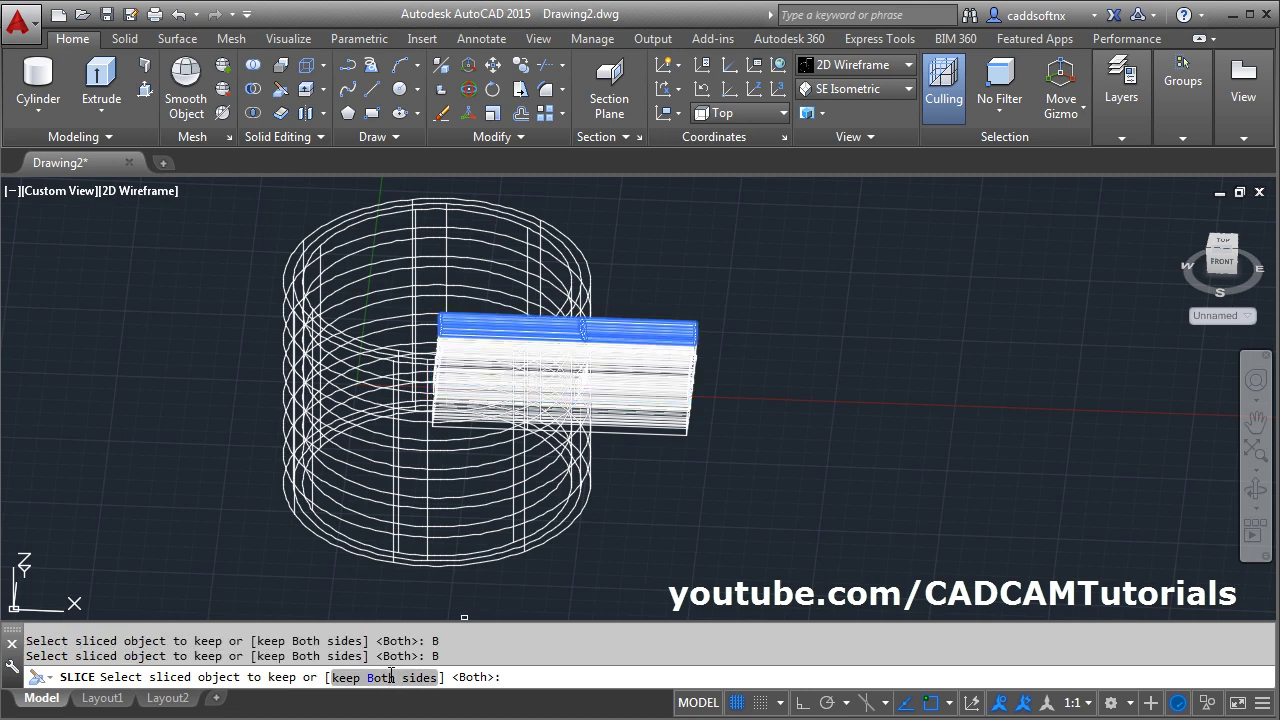
pyautogui.click(383, 677)
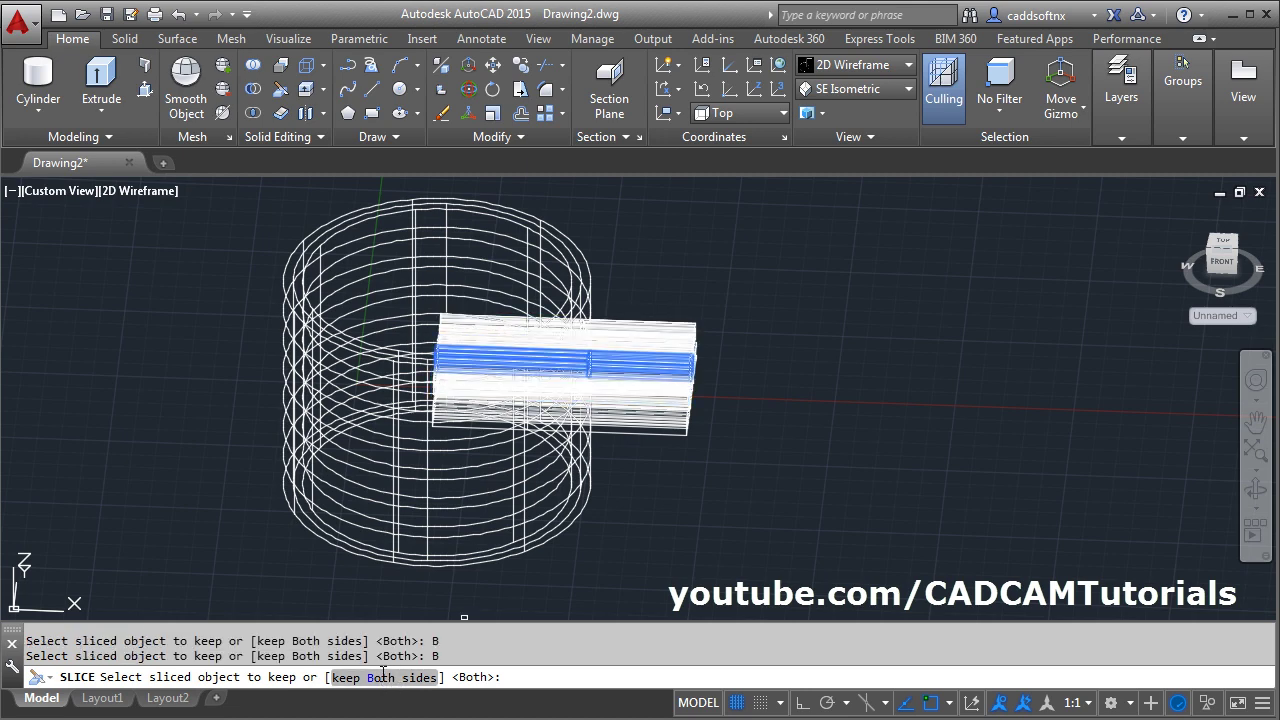
pyautogui.click(383, 677)
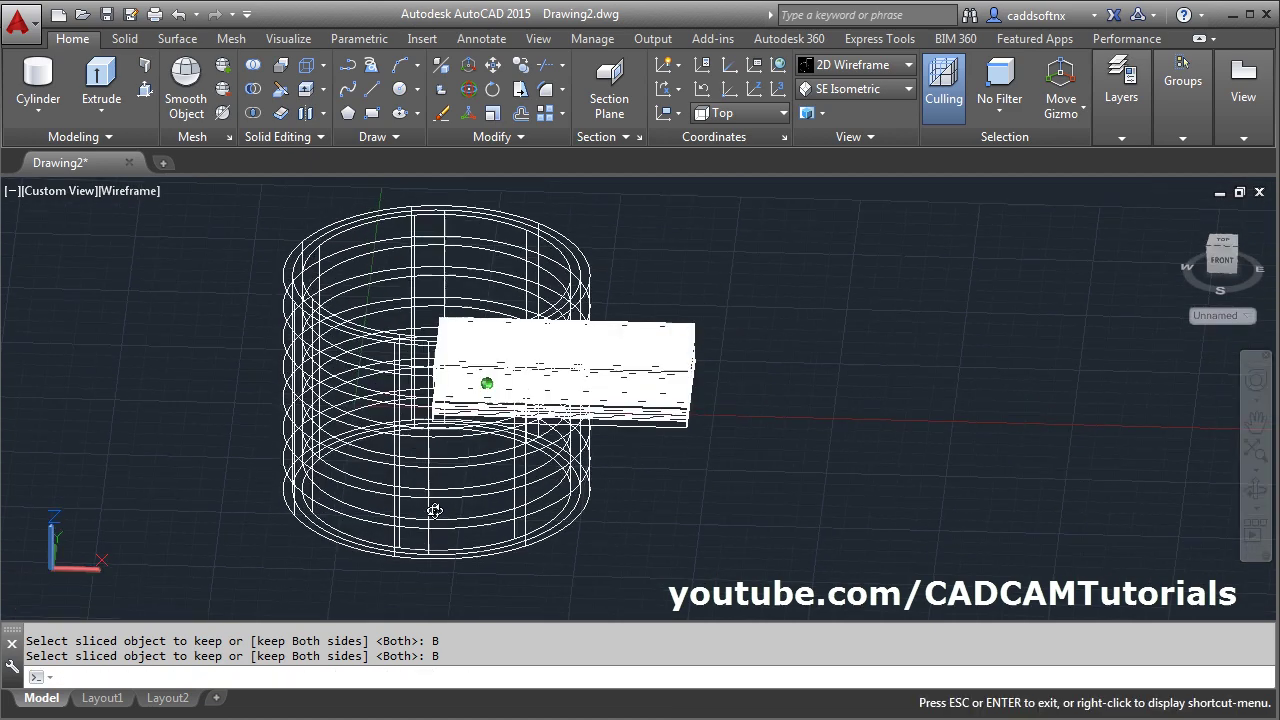
# Erase the upper text block's sliced pieces that lie outside the cylinder.
pyautogui.press('Return')
pyautogui.click(717, 305)
pyautogui.click(659, 365)
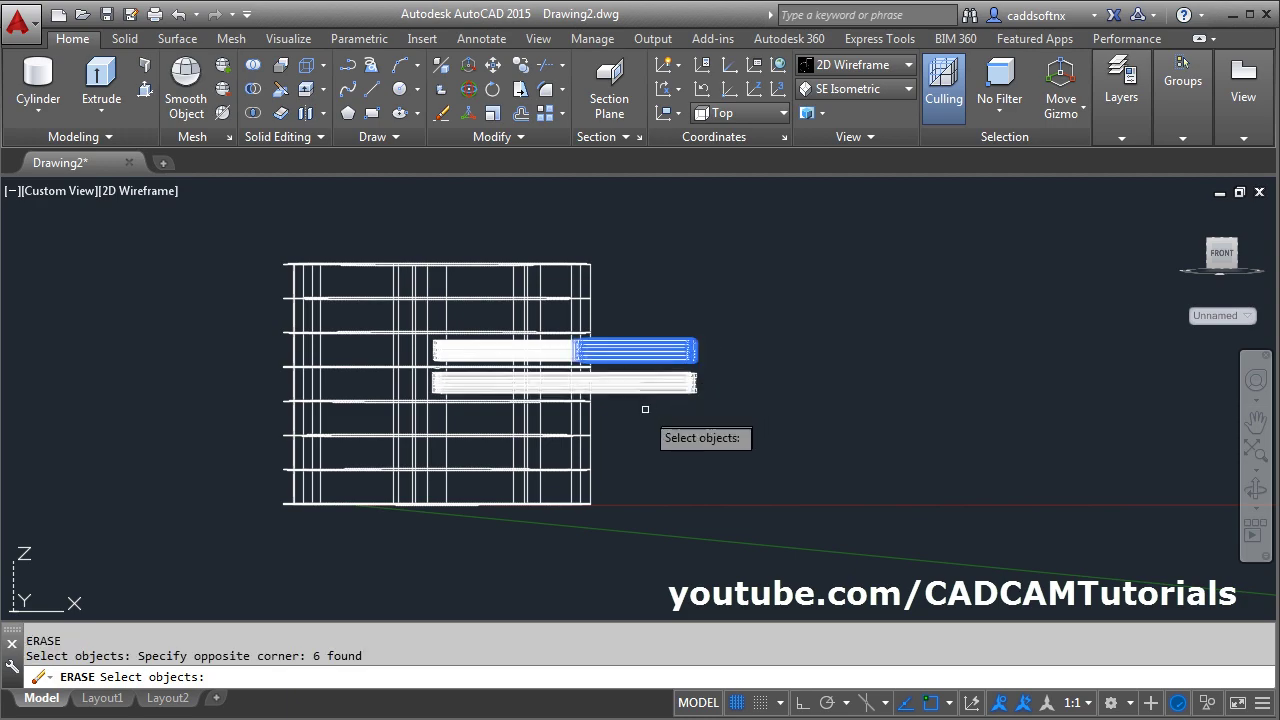
pyautogui.keyDown('shift'); pyautogui.moveTo(491, 437); pyautogui.dragTo(420, 425, button='middle'); pyautogui.keyUp('shift')
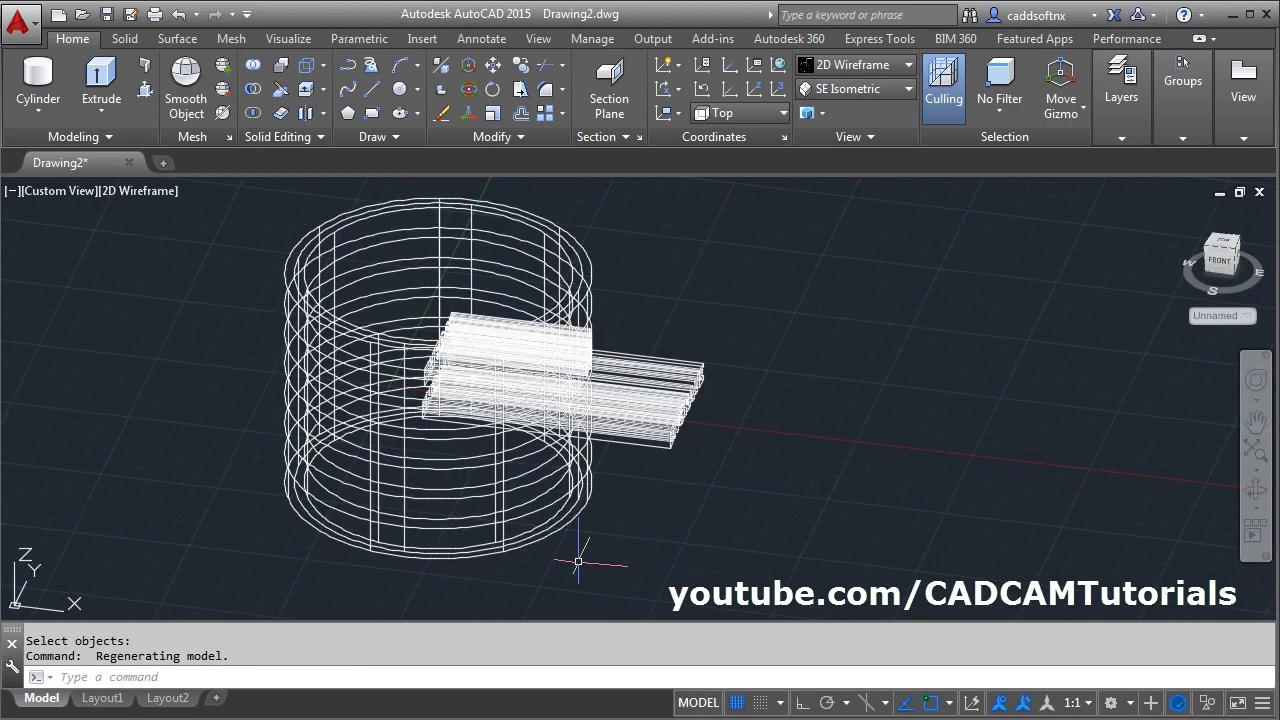
# Erase one of the tube's surfaces with the E command.
pyautogui.write('e')
pyautogui.press('Return')
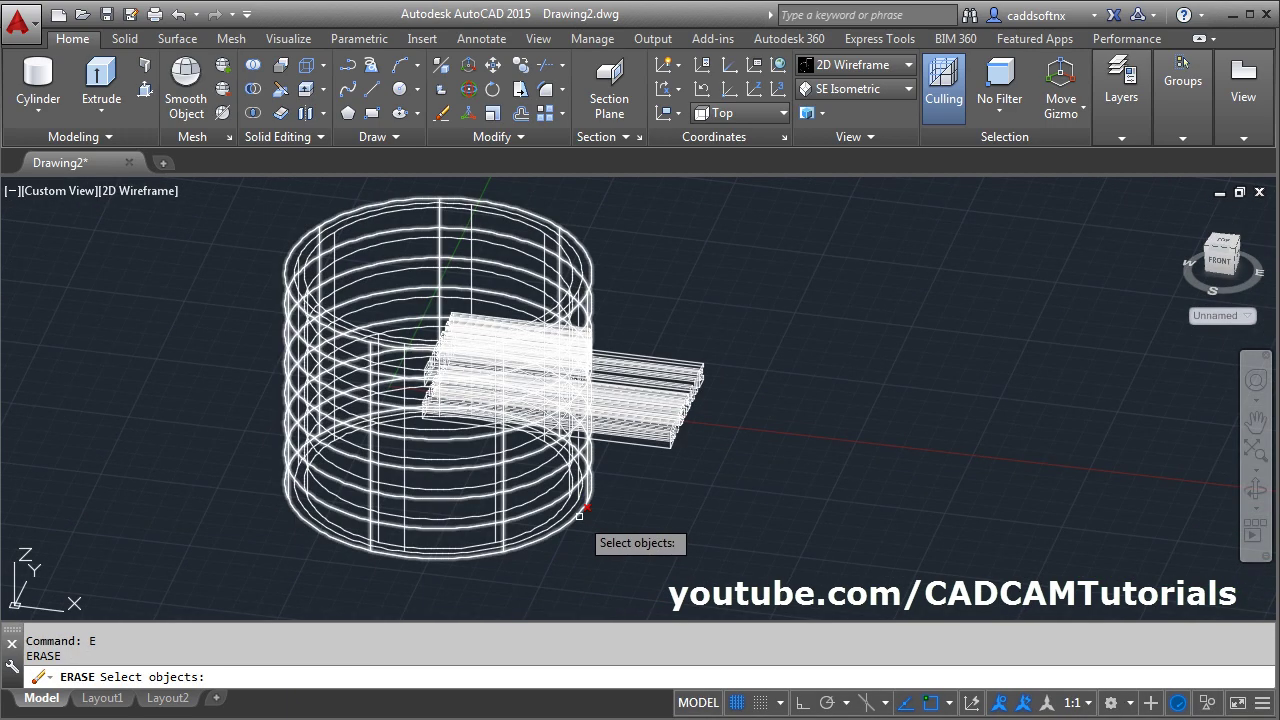
pyautogui.click(584, 524)
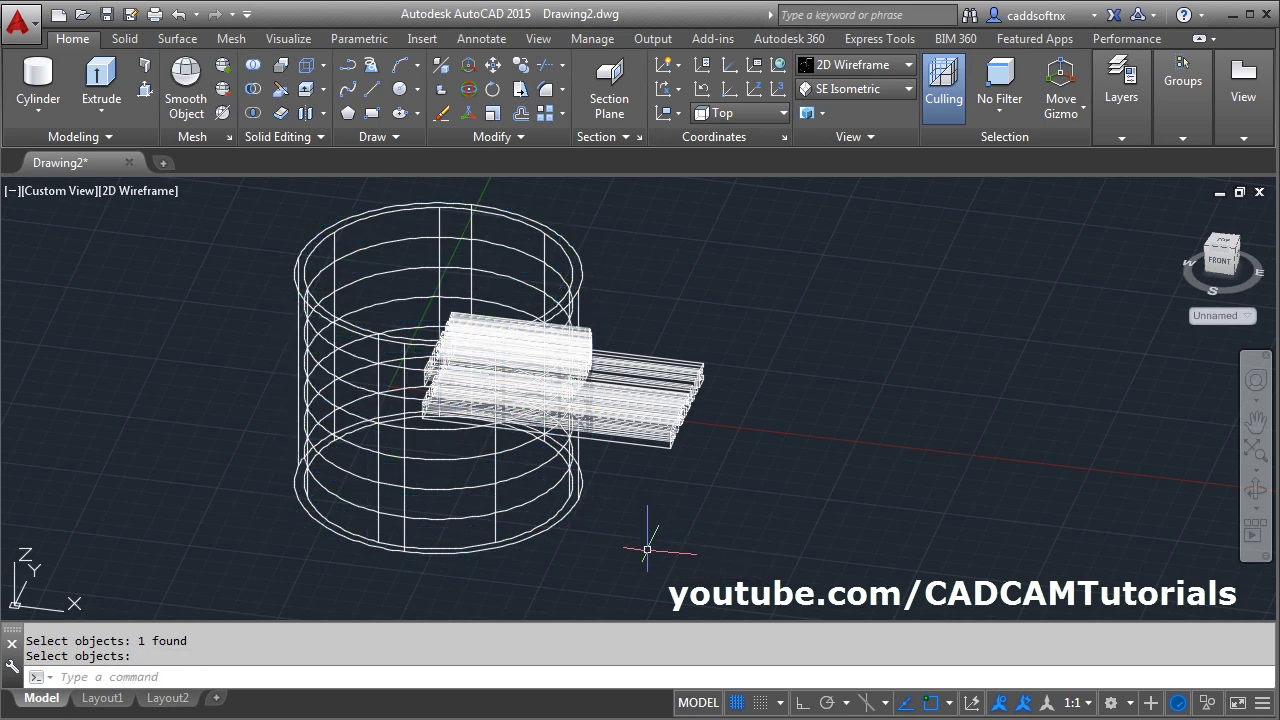
pyautogui.keyDown('shift'); pyautogui.moveTo(646, 531); pyautogui.dragTo(554, 566, button='middle'); pyautogui.keyUp('shift')
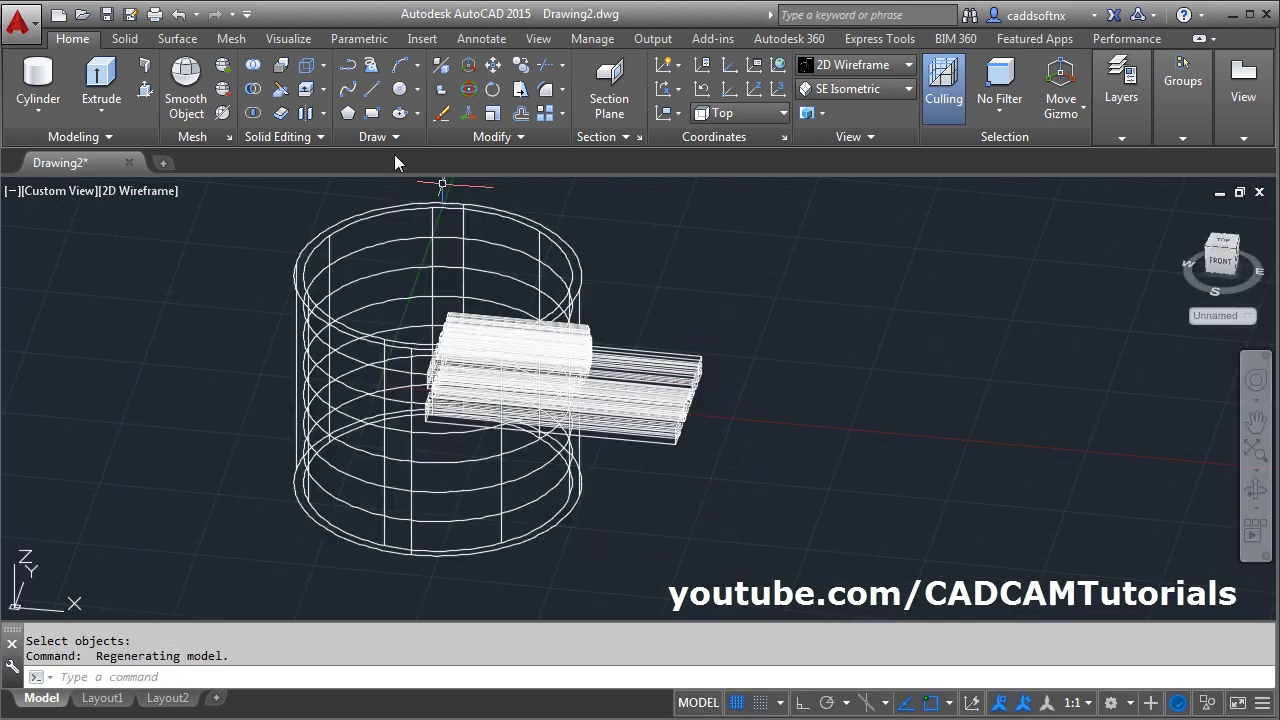
# Slice the lower text block with the cylinder surface, keeping both sides of every cut.
pyautogui.click(279, 92)
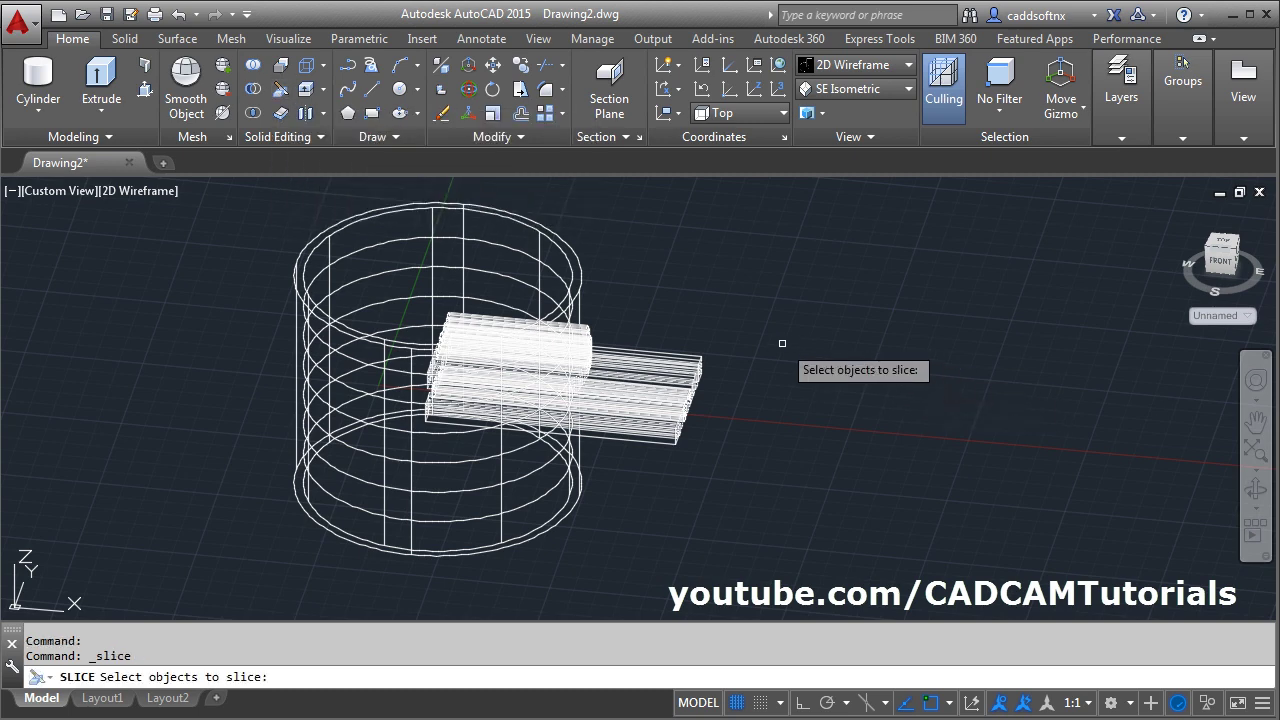
pyautogui.click(762, 305)
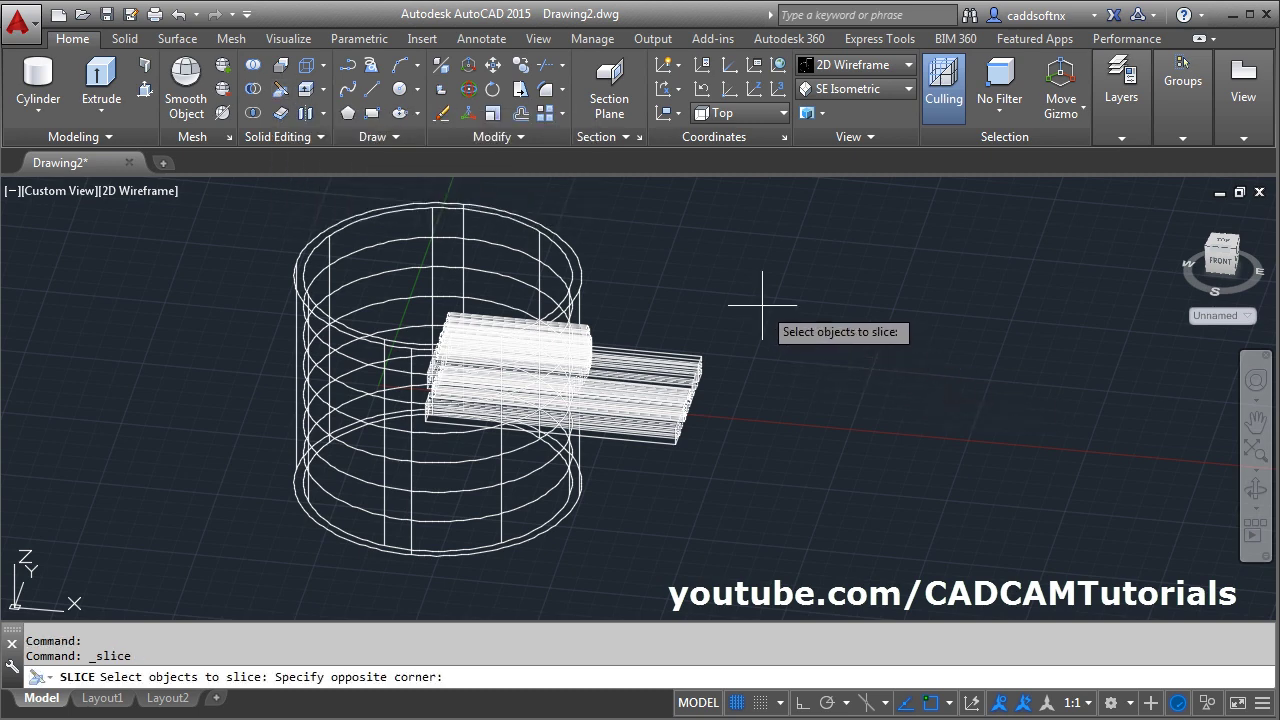
pyautogui.click(651, 492)
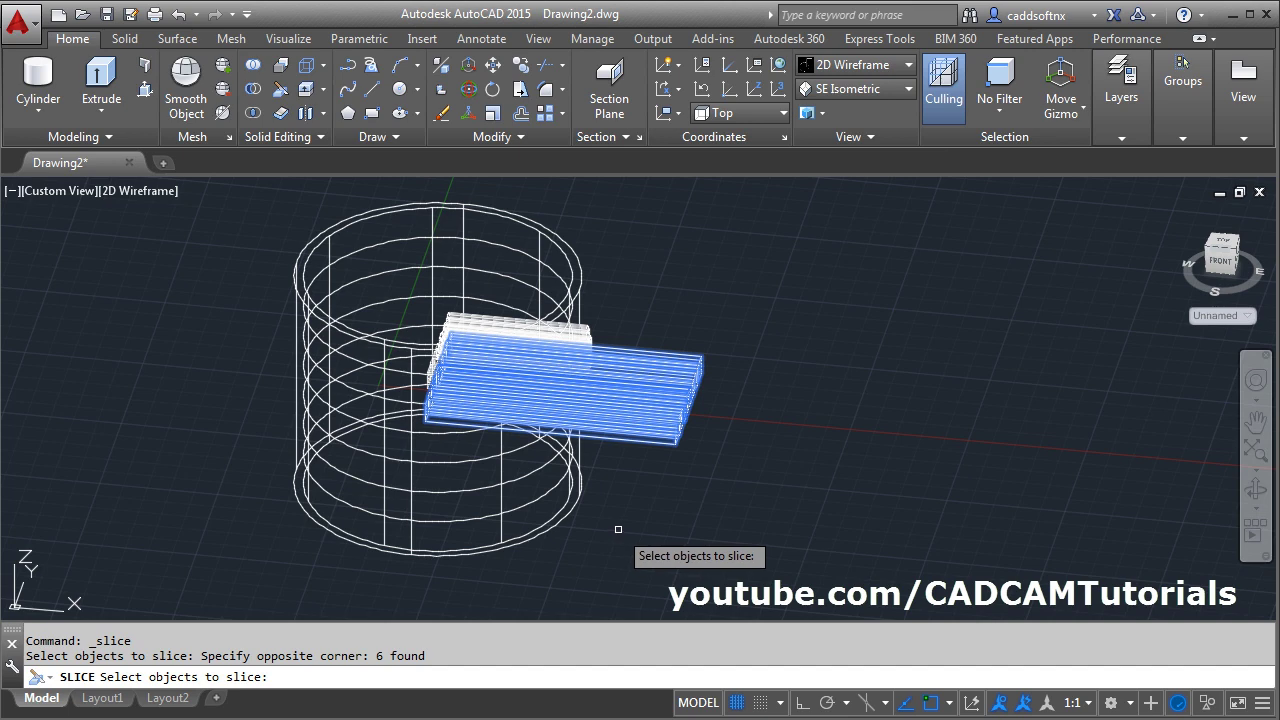
pyautogui.press('Return')
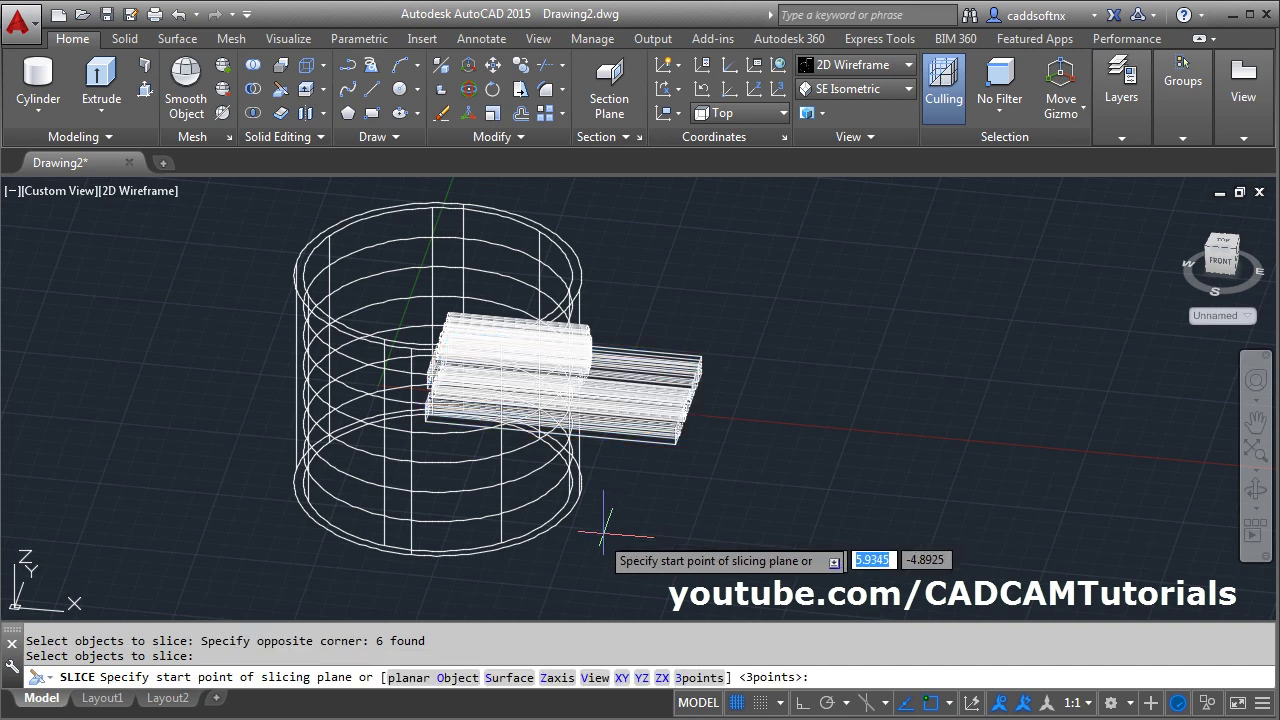
pyautogui.click(507, 678)
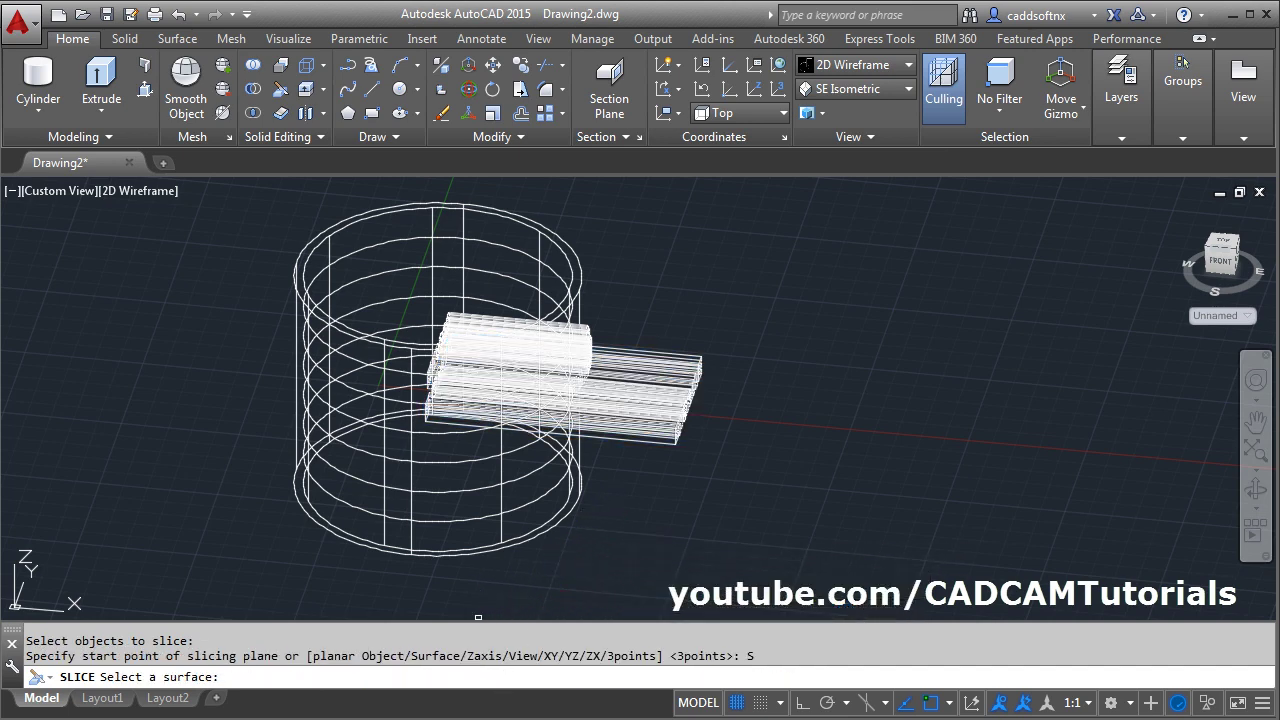
pyautogui.click(547, 521)
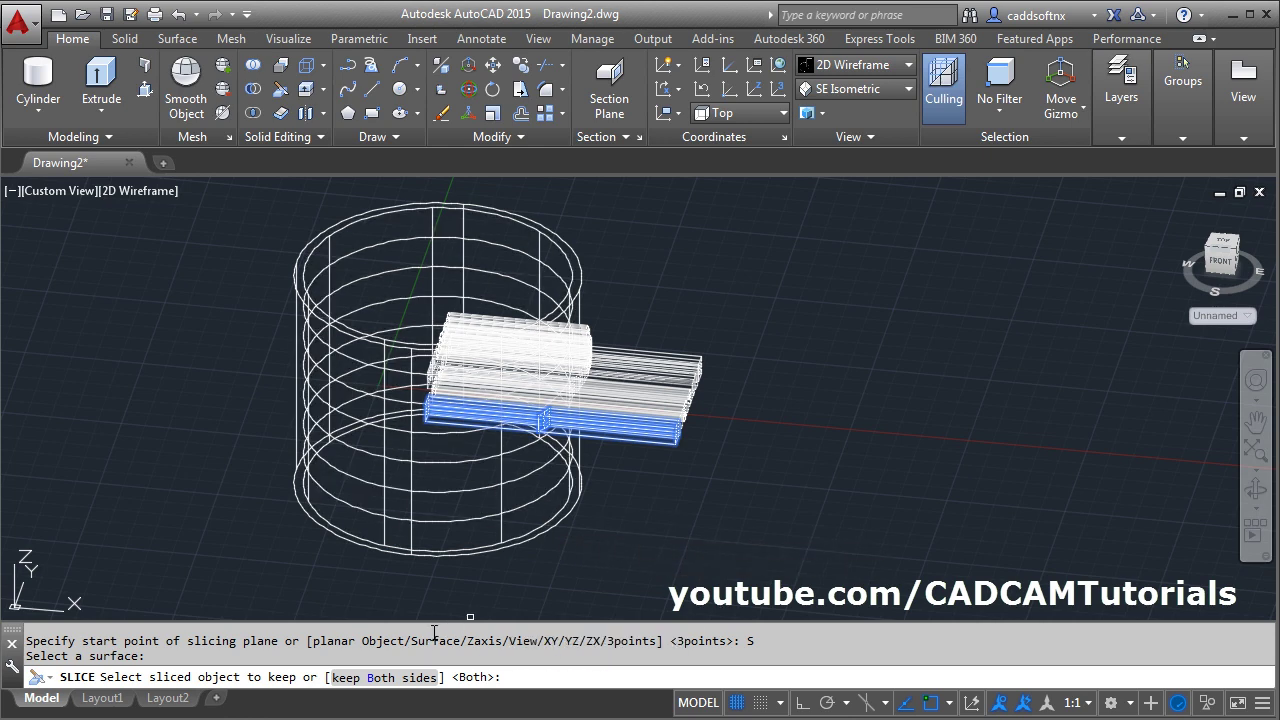
pyautogui.click(391, 679)
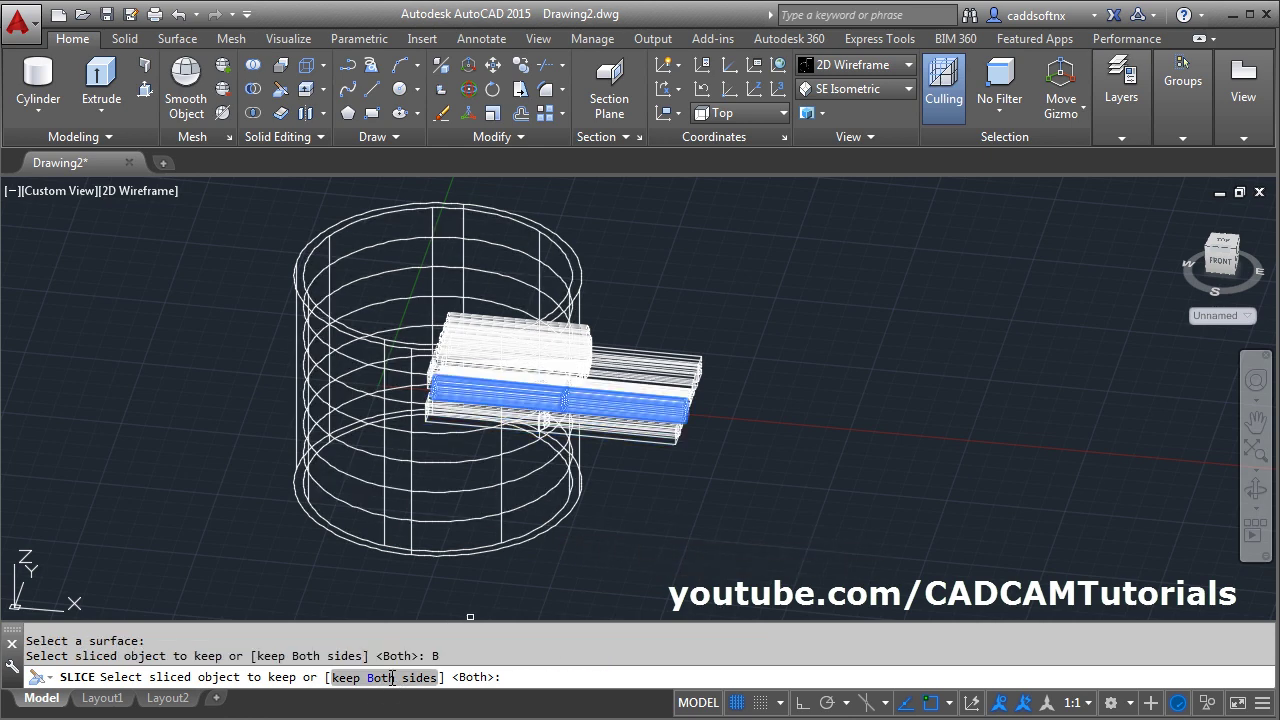
pyautogui.click(380, 678)
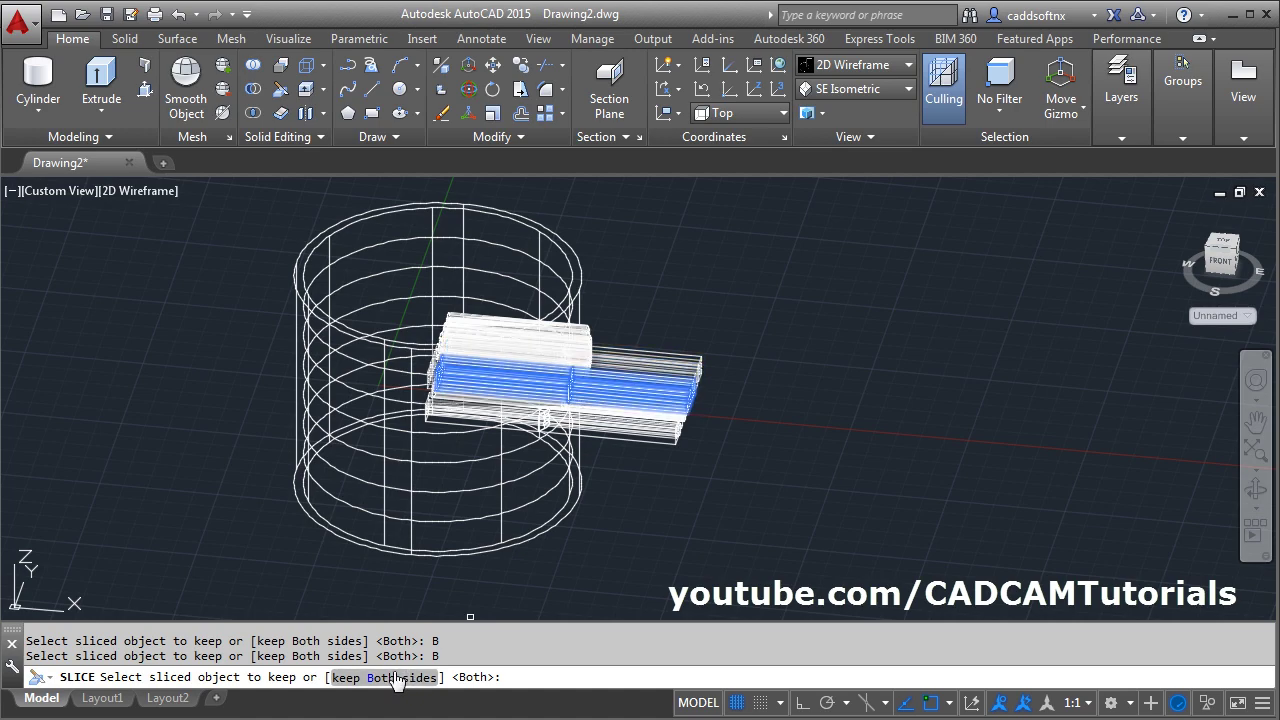
pyautogui.click(397, 677)
pyautogui.moveTo(633, 538)
pyautogui.keyDown('shift'); pyautogui.mouseDown(button='middle')
pyautogui.moveTo(703, 434)
pyautogui.moveTo(723, 437)
pyautogui.moveTo(689, 434)
pyautogui.mouseUp(button='middle'); pyautogui.keyUp('shift')
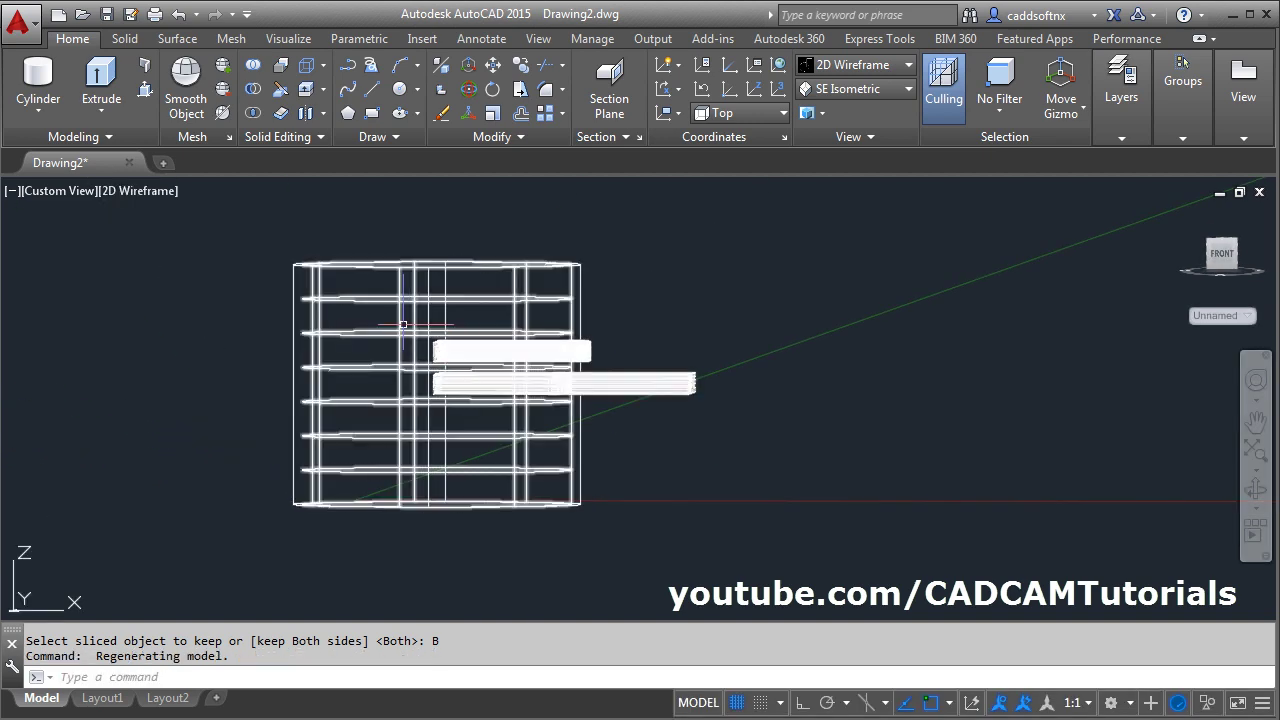
# Erase the lower block's unwanted inner slab pieces with a crossing window.
pyautogui.scroll(3, 463, 400)
pyautogui.scroll(2, 489, 430)
pyautogui.moveTo(643, 498); pyautogui.dragTo(551, 331, button='middle')
pyautogui.write('E')
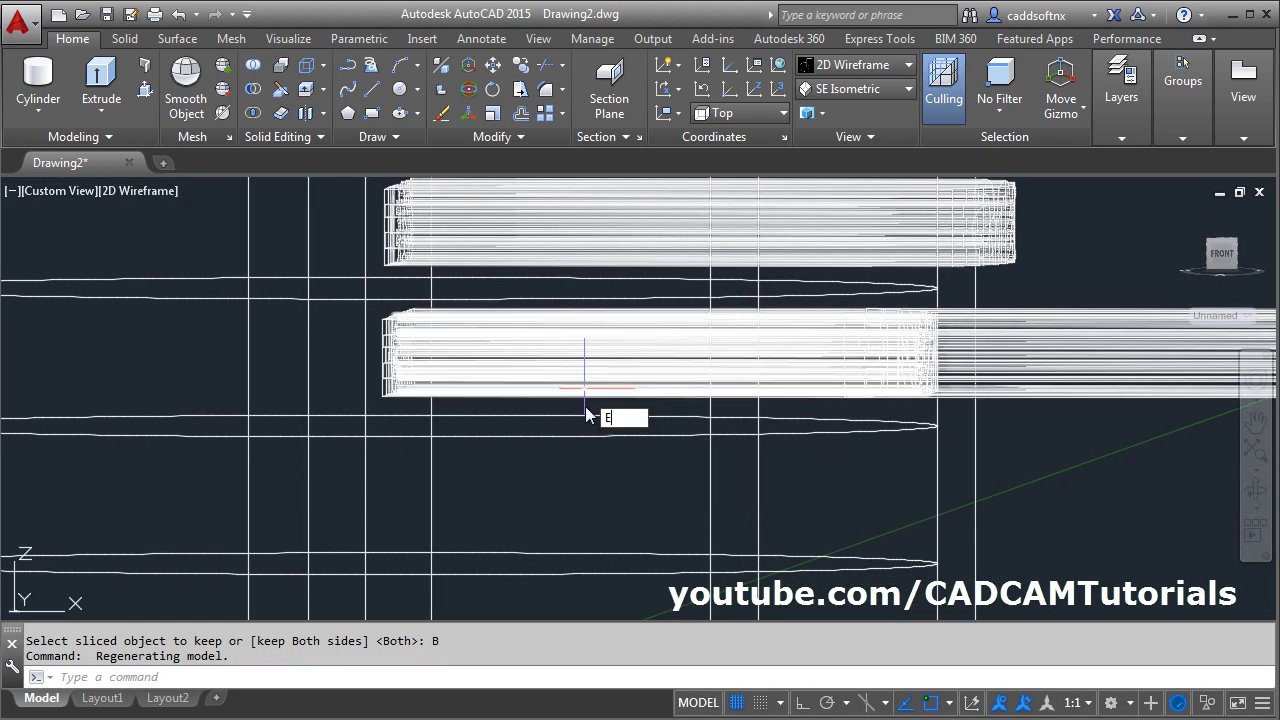
pyautogui.press('Return')
pyautogui.click(593, 406)
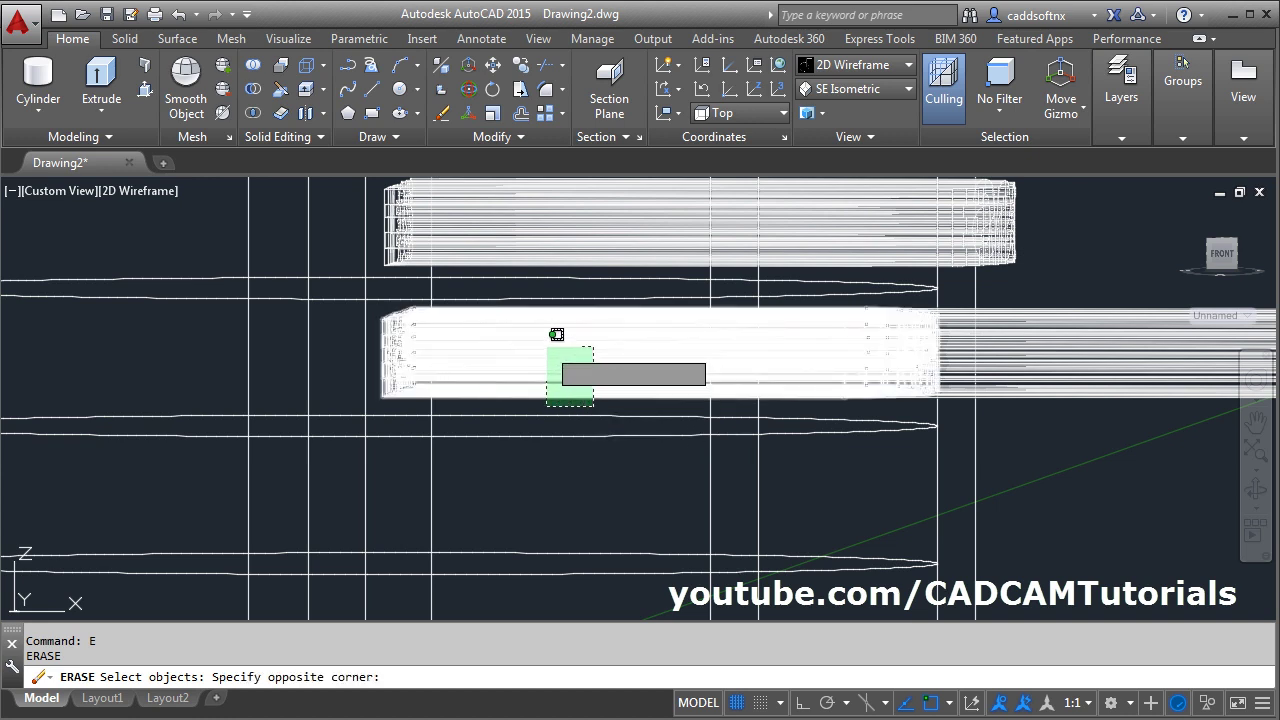
pyautogui.click(532, 302)
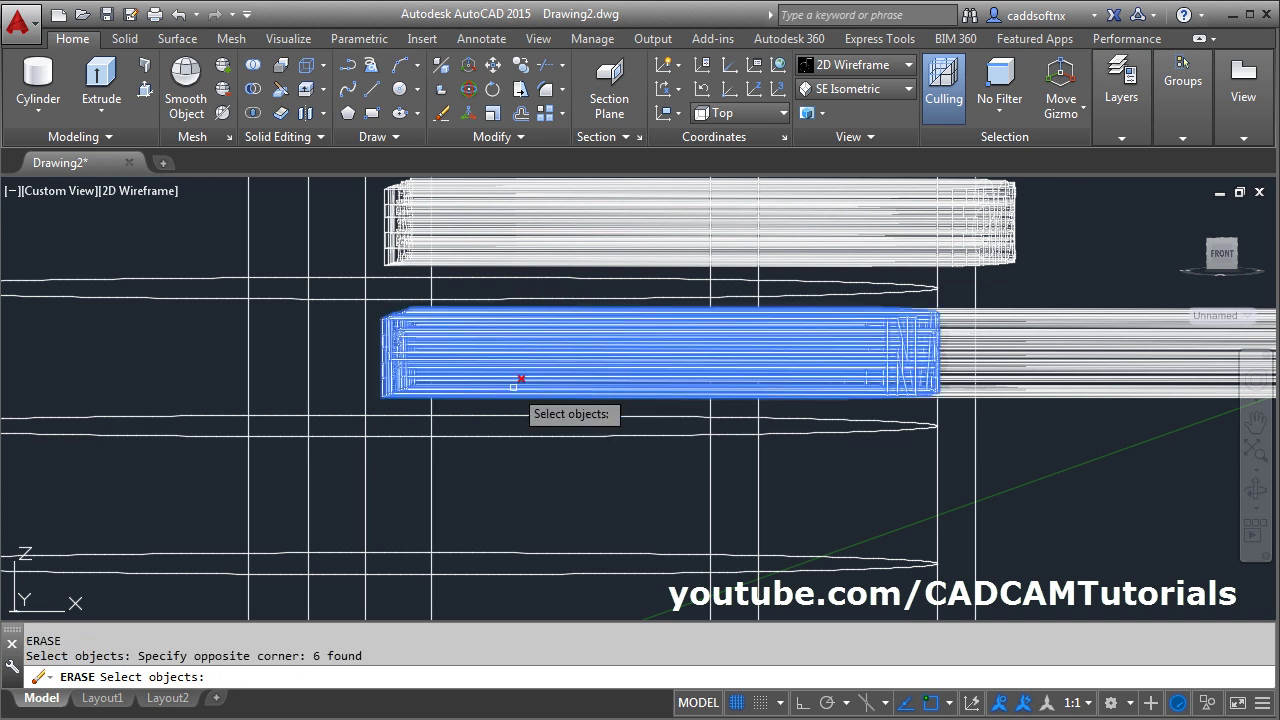
pyautogui.press('Return')
pyautogui.moveTo(451, 329)
pyautogui.keyDown('shift'); pyautogui.mouseDown(button='middle')
pyautogui.moveTo(451, 357)
pyautogui.moveTo(420, 345)
pyautogui.mouseUp(button='middle'); pyautogui.keyUp('shift')
pyautogui.press('Escape')
# Erase the leftover tube surface, leaving only the cylinder and lettering blocks.
pyautogui.scroll(3, 450, 360)
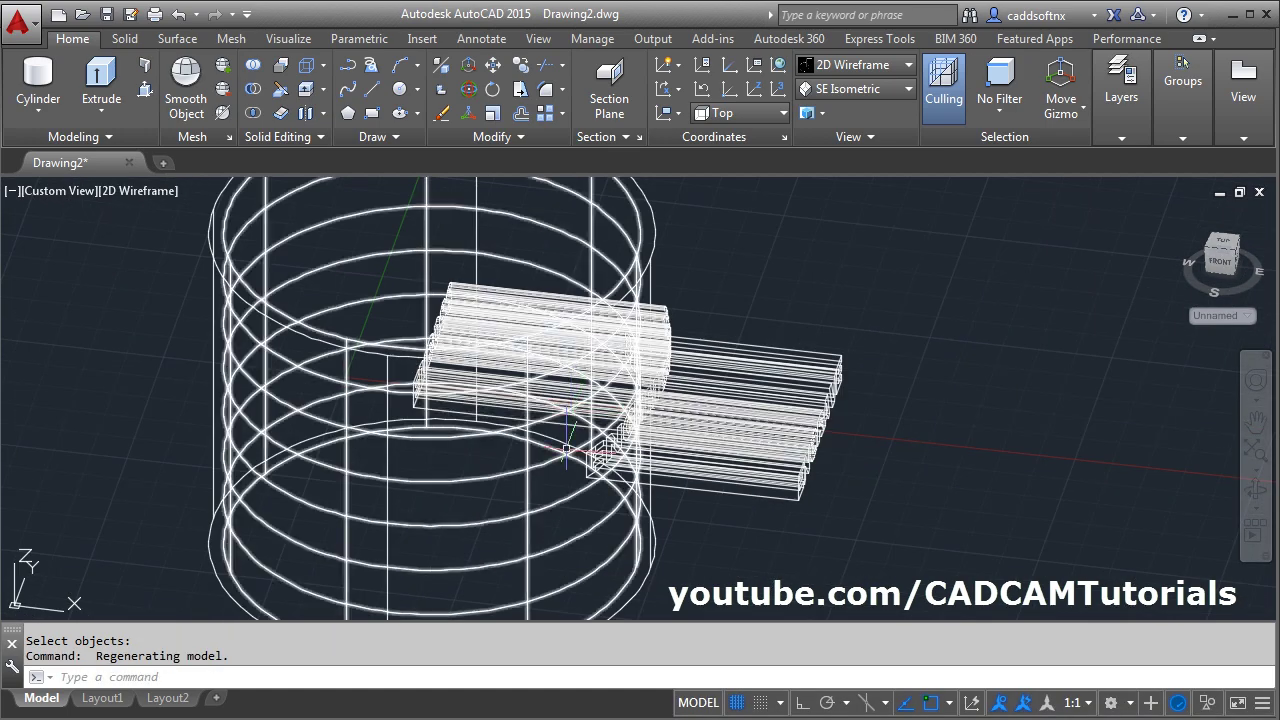
pyautogui.write('E')
pyautogui.press('Return')
pyautogui.click(492, 581)
pyautogui.moveTo(720, 545)
pyautogui.keyDown('shift'); pyautogui.mouseDown(button='middle')
pyautogui.moveTo(760, 420)
pyautogui.moveTo(692, 384)
pyautogui.moveTo(694, 363)
pyautogui.mouseUp(button='middle'); pyautogui.keyUp('shift')
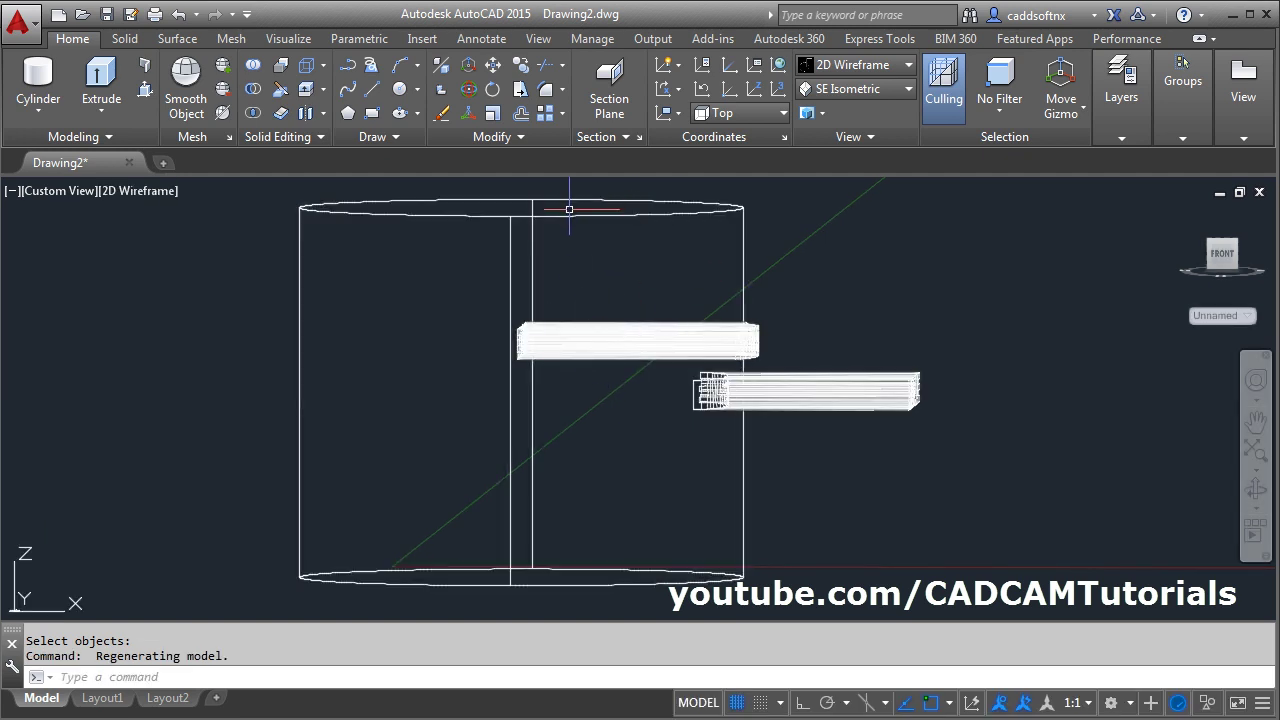
# Union the cylinder with the upper EMBOSS slab pieces into one solid.
pyautogui.click(253, 66)
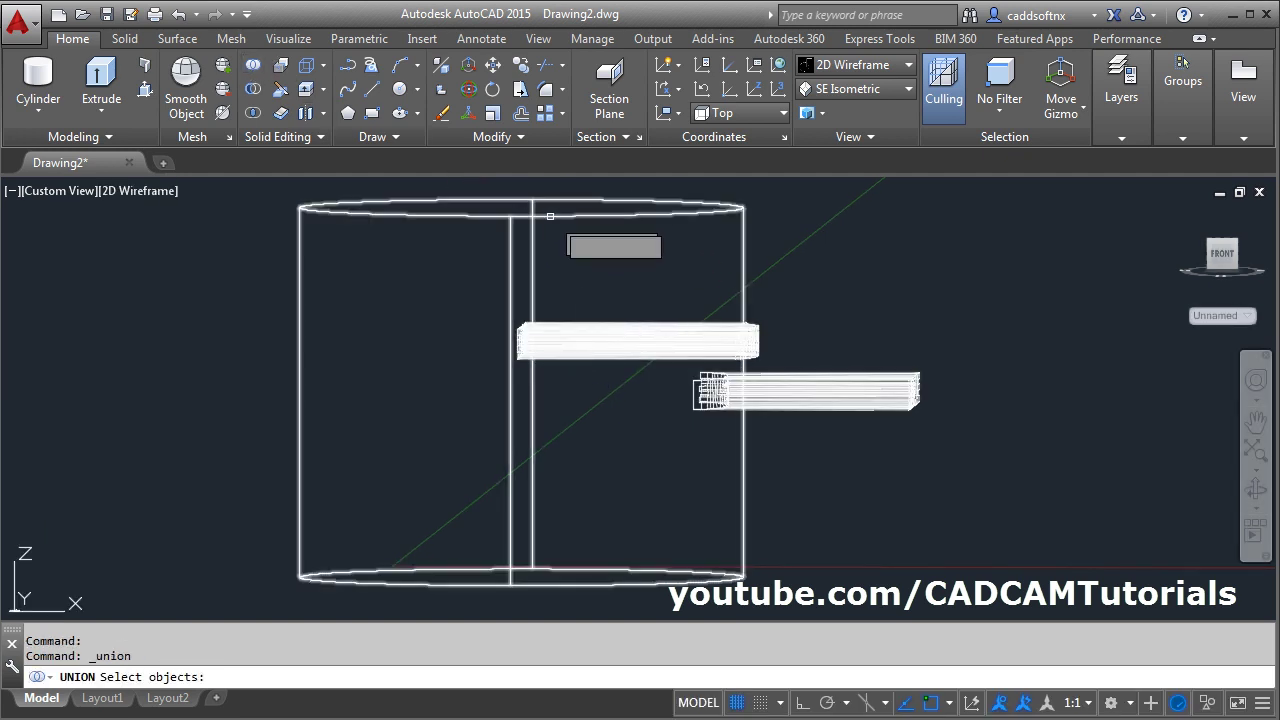
pyautogui.click(553, 214)
pyautogui.click(614, 285)
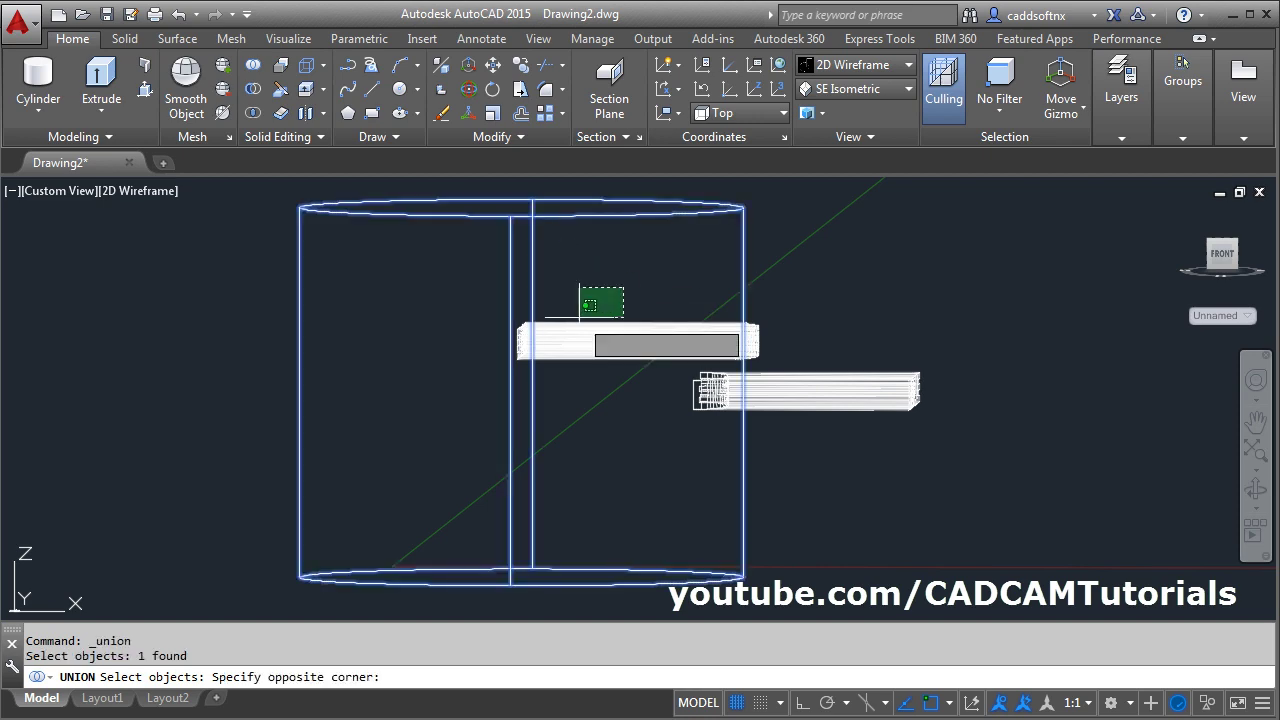
pyautogui.click(577, 414)
pyautogui.press('Return')
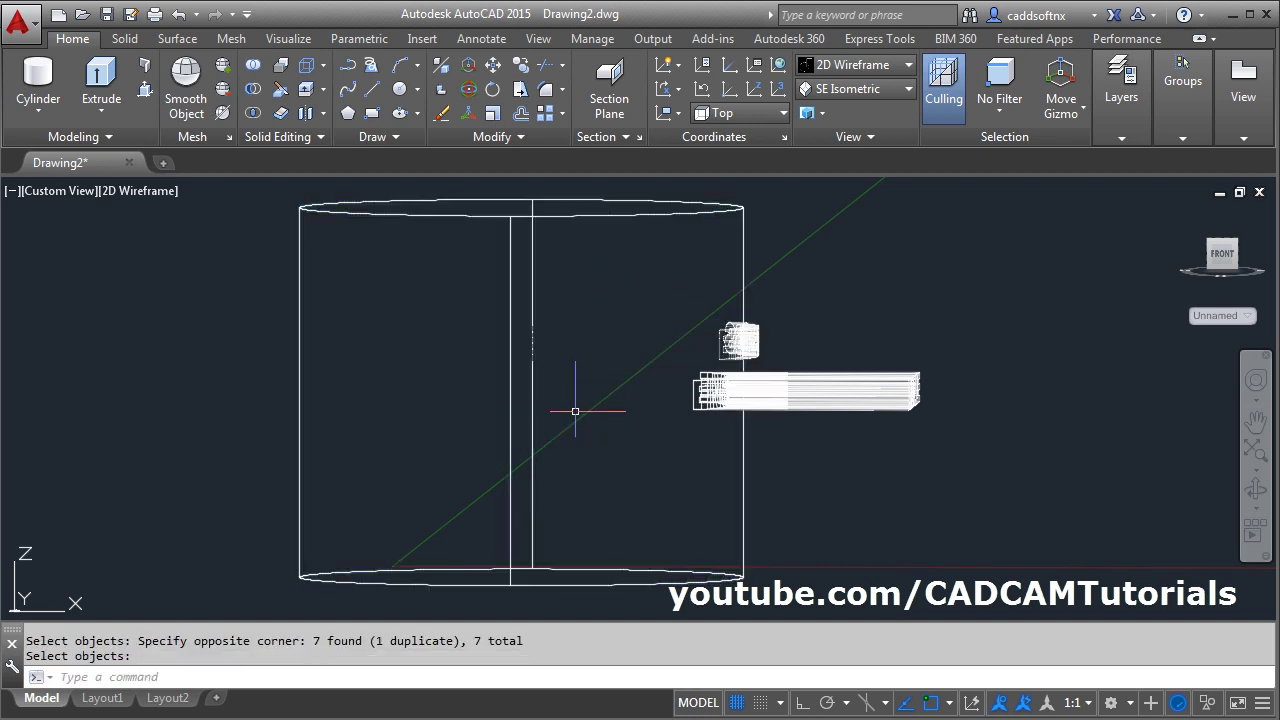
pyautogui.keyDown('shift'); pyautogui.moveTo(576, 291); pyautogui.dragTo(548, 300, button='middle'); pyautogui.keyUp('shift')
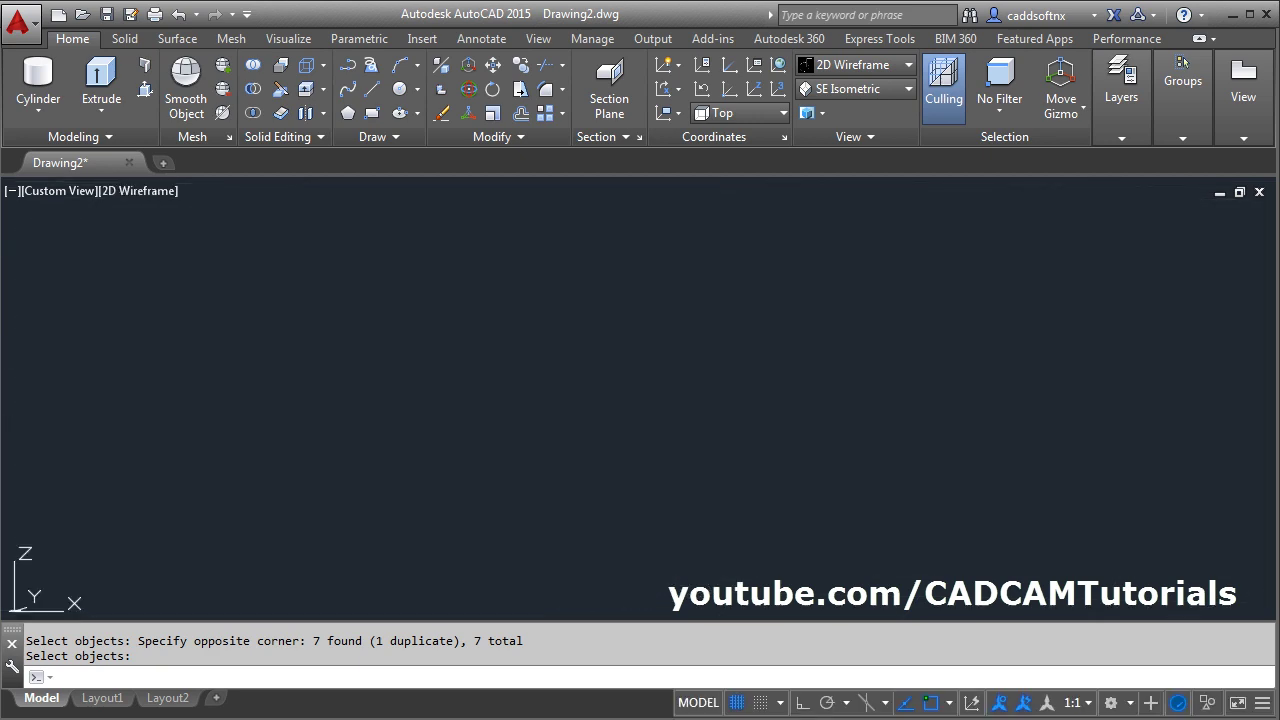
# Subtract the six lower lettering pieces from the cylinder to cut ENGRAVE into it.
pyautogui.click(255, 89)
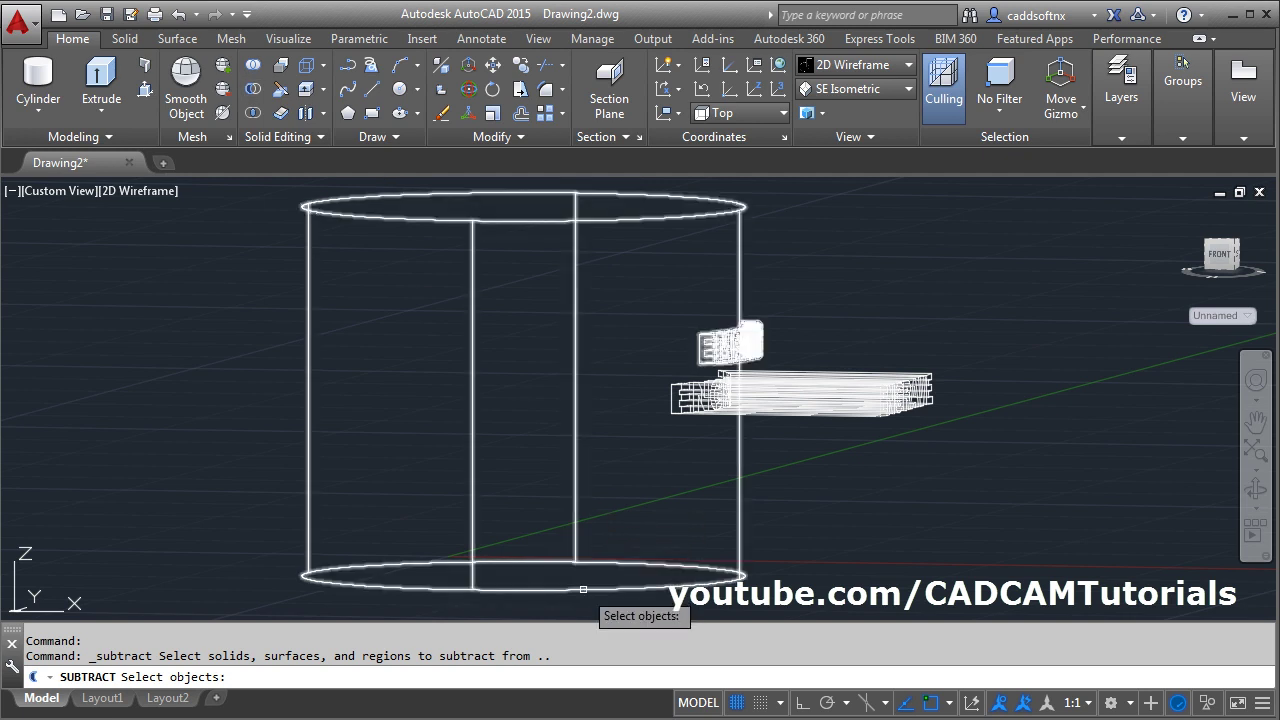
pyautogui.click(583, 590)
pyautogui.press('Return')
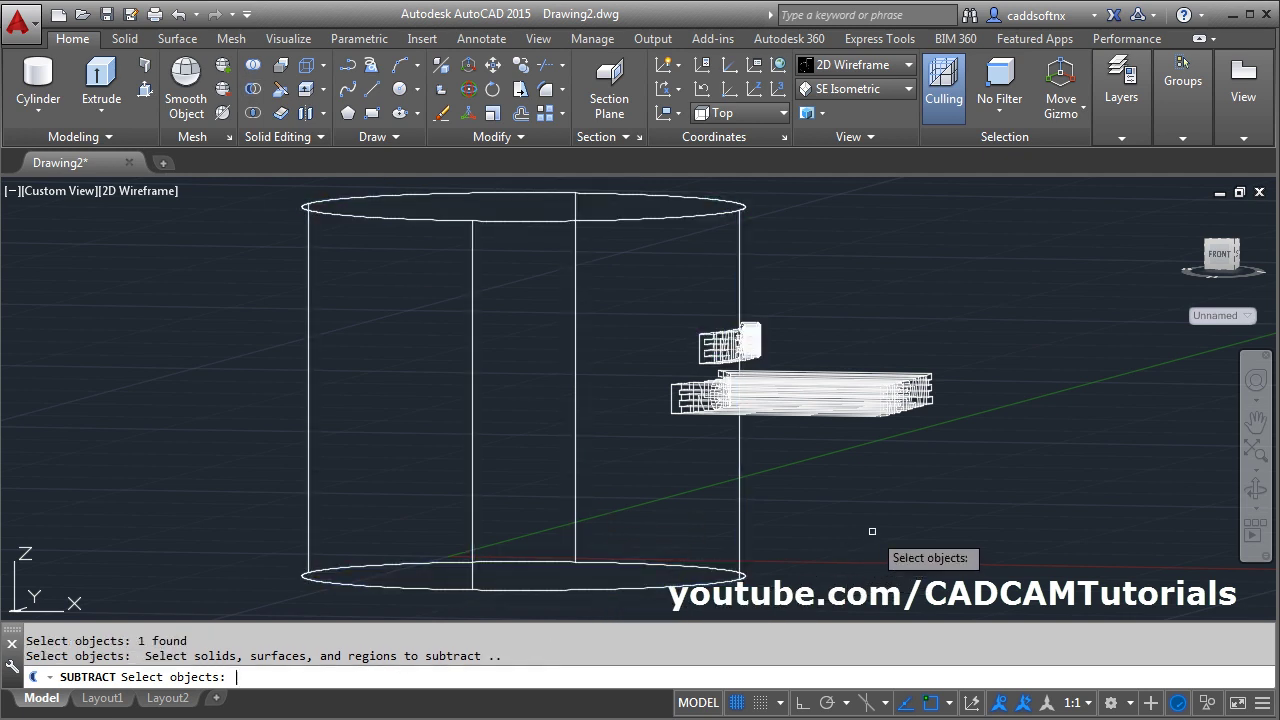
pyautogui.click(986, 333)
pyautogui.click(818, 479)
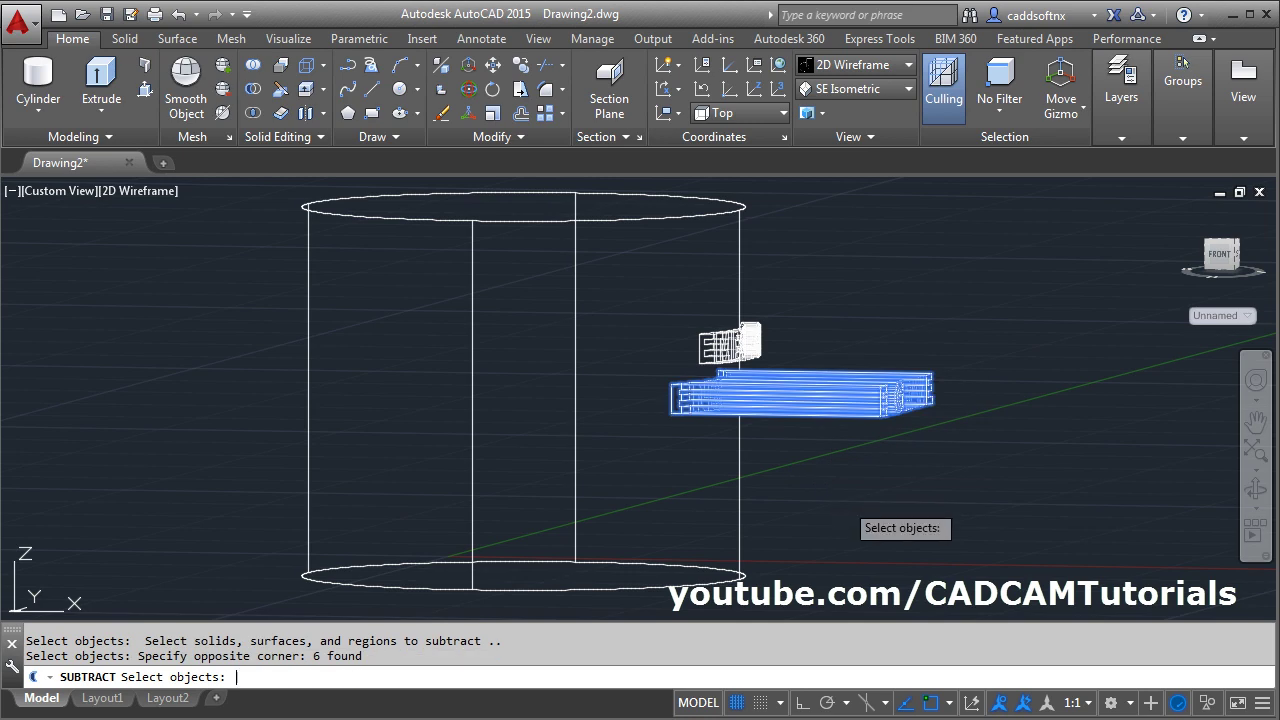
pyautogui.press('Return')
# Switch to the SE Isometric view with the Shaded visual style.
pyautogui.click(855, 91)
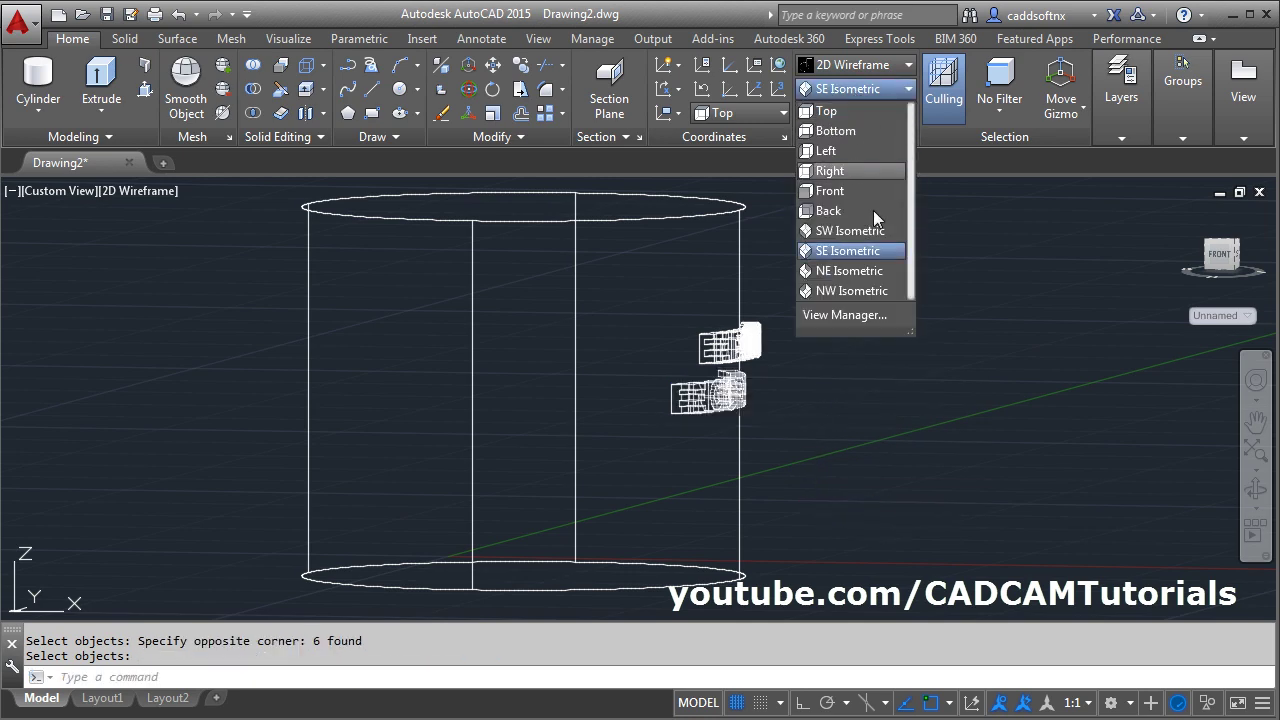
pyautogui.click(837, 250)
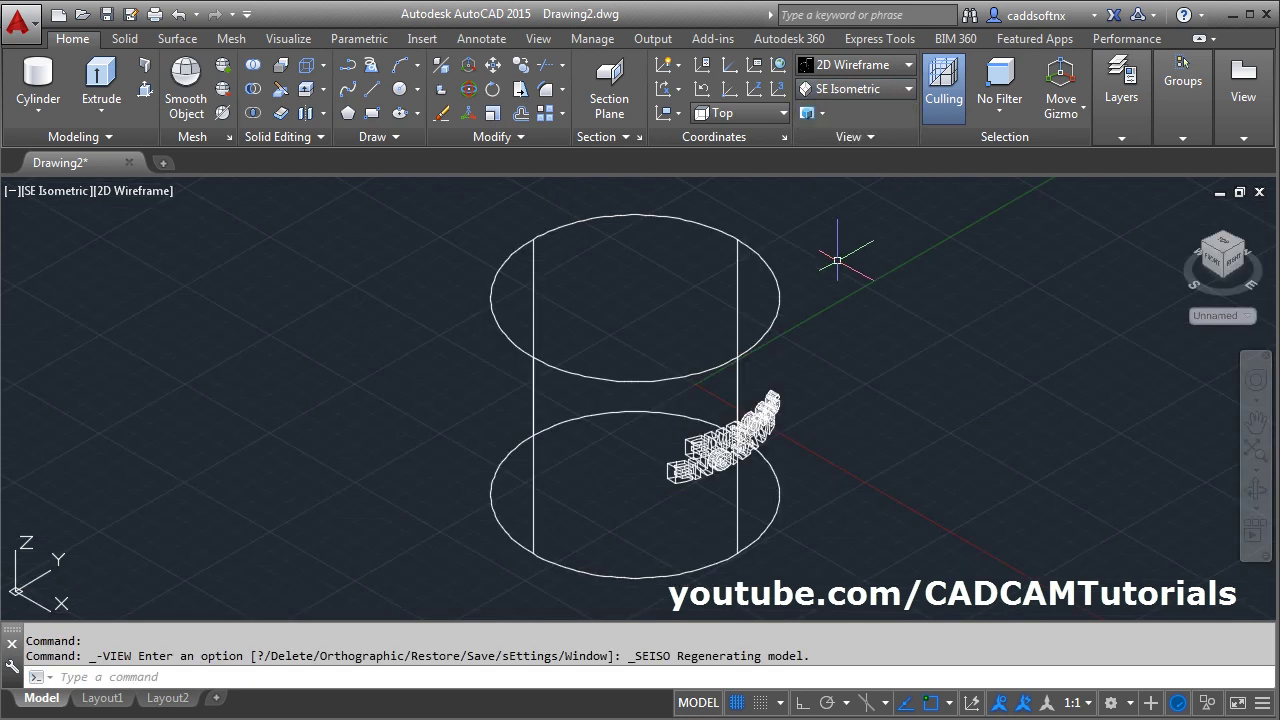
pyautogui.click(849, 66)
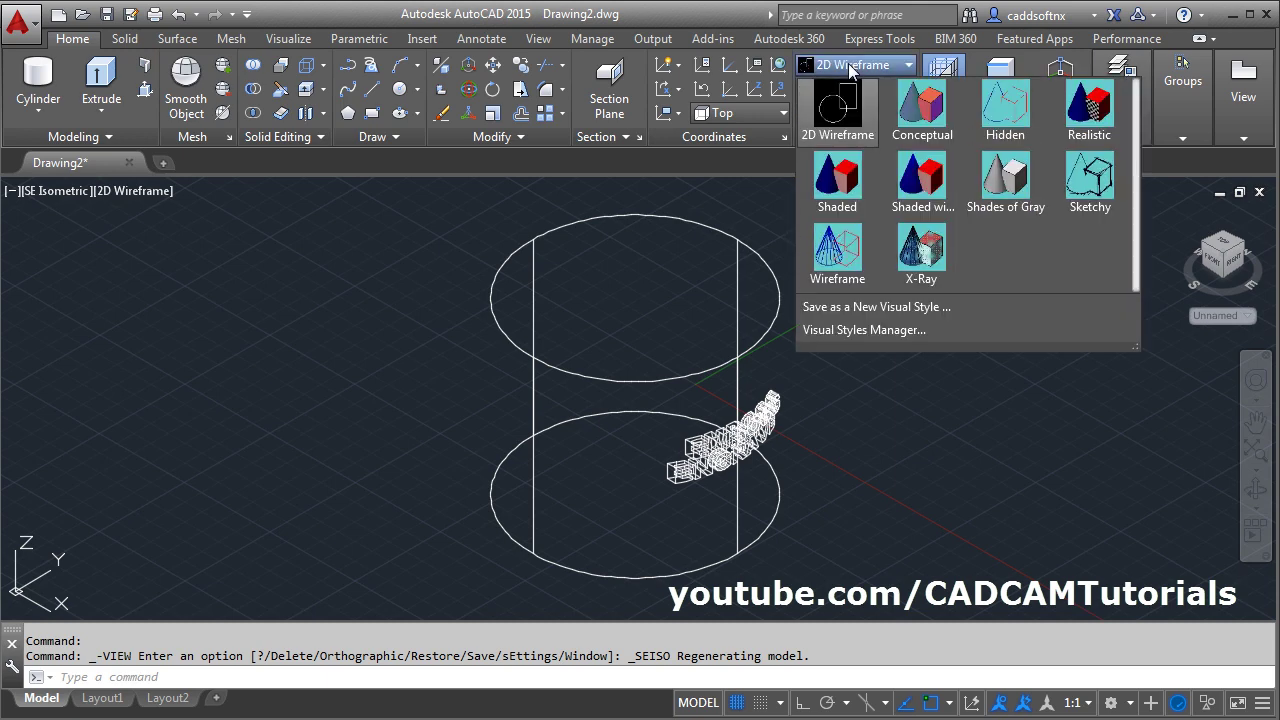
pyautogui.click(836, 180)
# Zoom and pan to centre the EMBOSS and ENGRAVE lettering.
pyautogui.scroll(8, 768, 440)
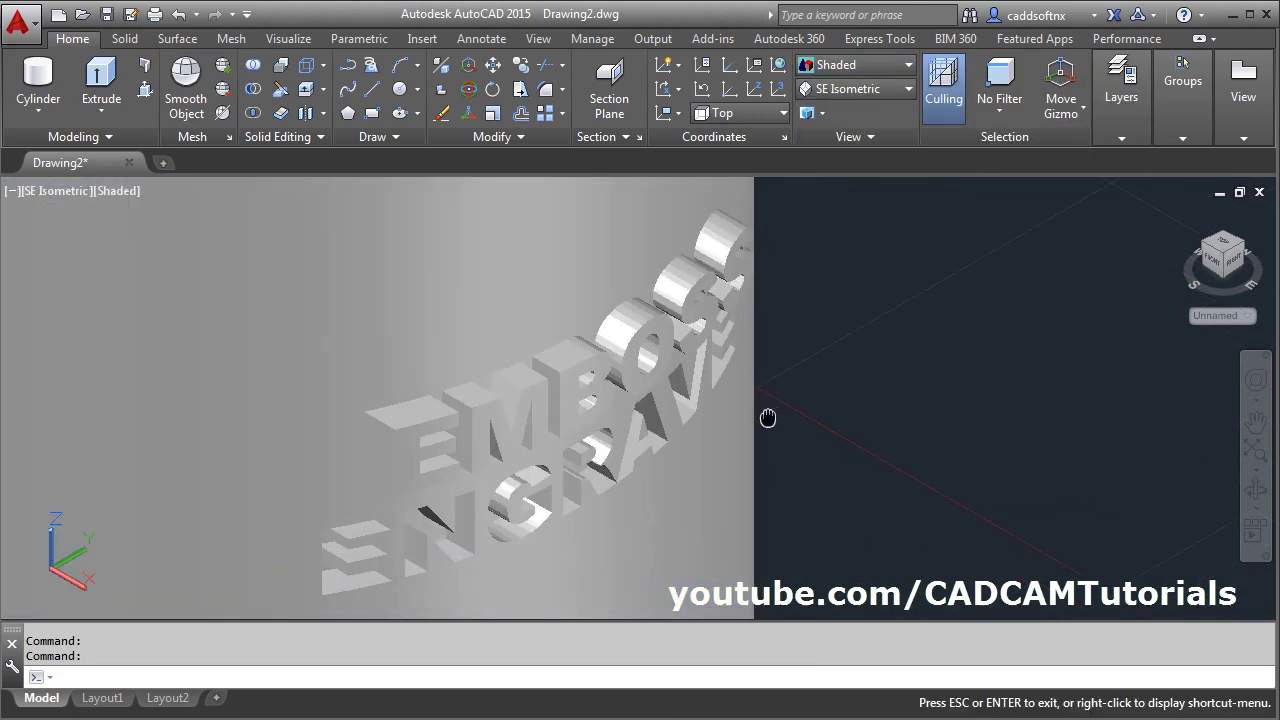
pyautogui.moveTo(768, 418); pyautogui.dragTo(803, 323, button='middle')
pyautogui.moveTo(766, 400); pyautogui.dragTo(851, 446, button='middle')
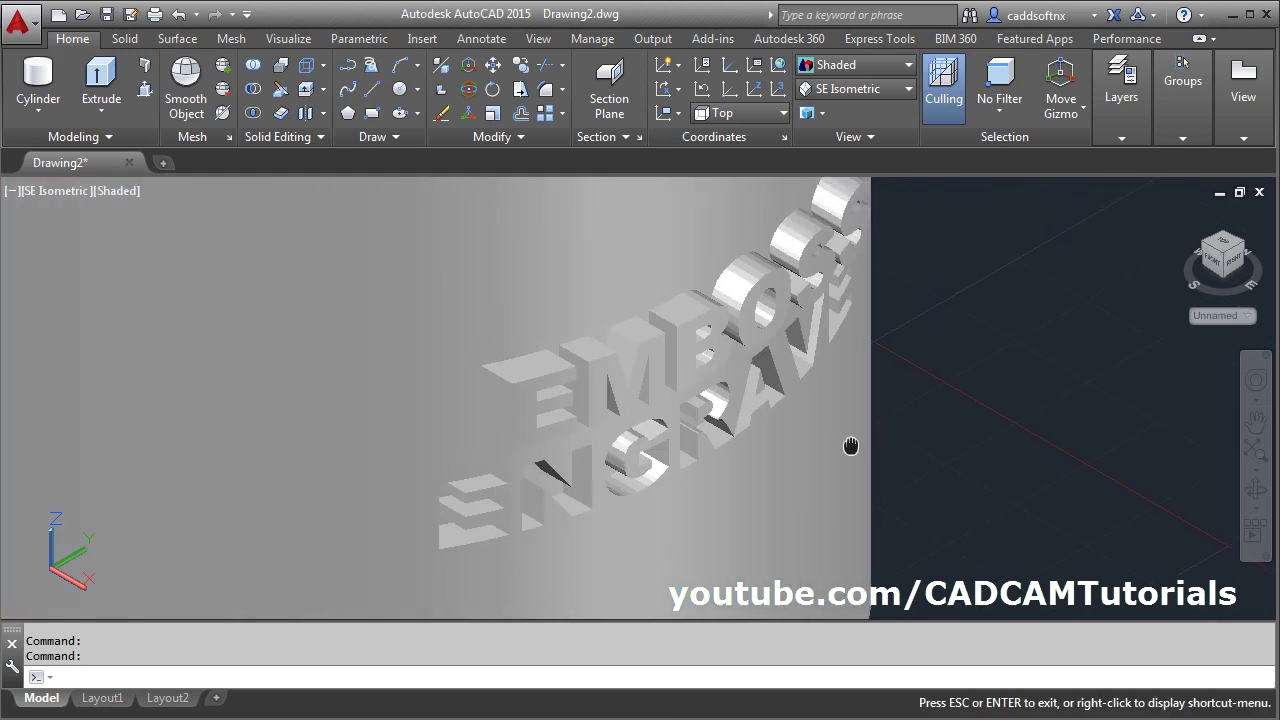
pyautogui.scroll(-4, 851, 446)
pyautogui.press('Escape')
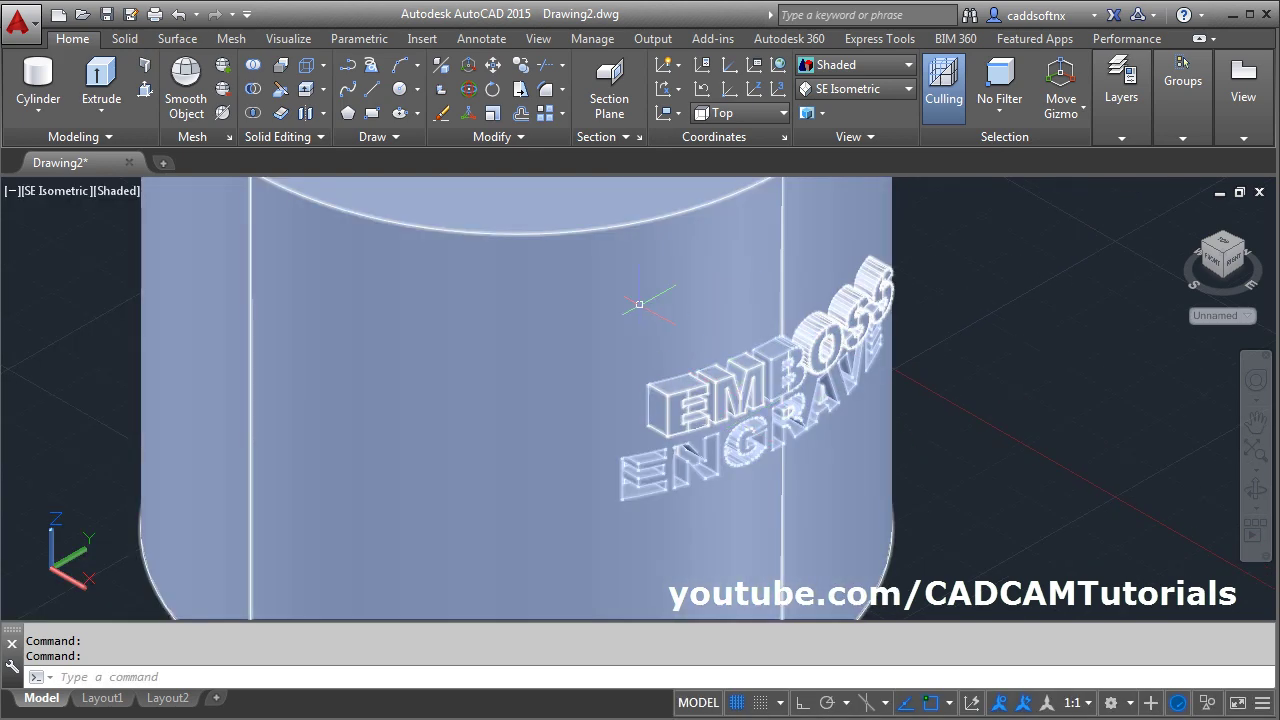
# Colour the cylinder's curved face with index colour 20, an orange-red.
pyautogui.click(325, 89)
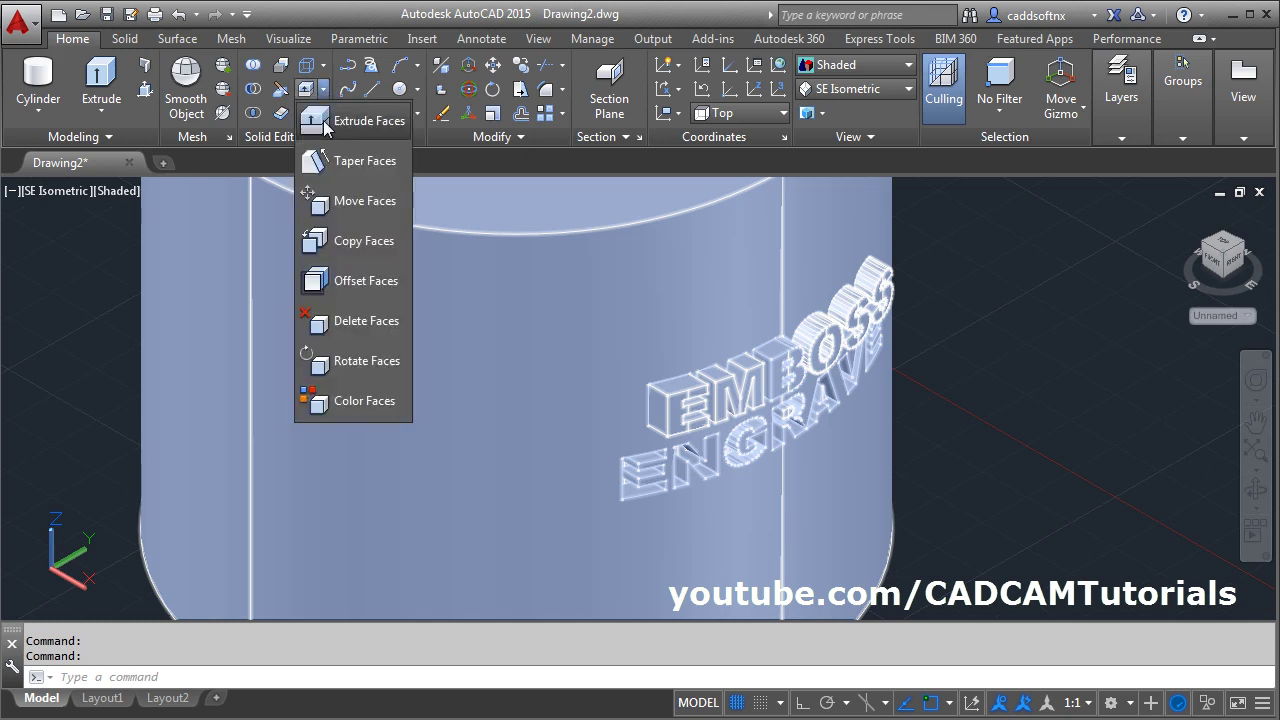
pyautogui.click(341, 401)
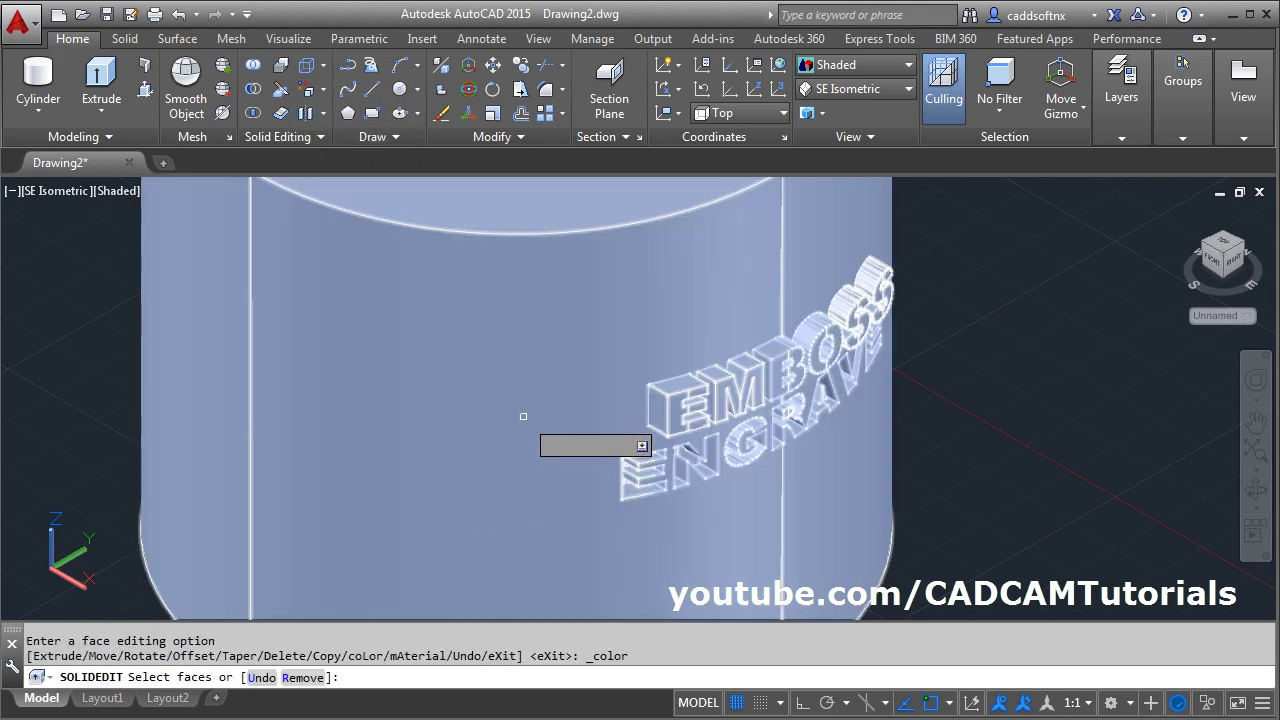
pyautogui.click(523, 419)
pyautogui.press('Return')
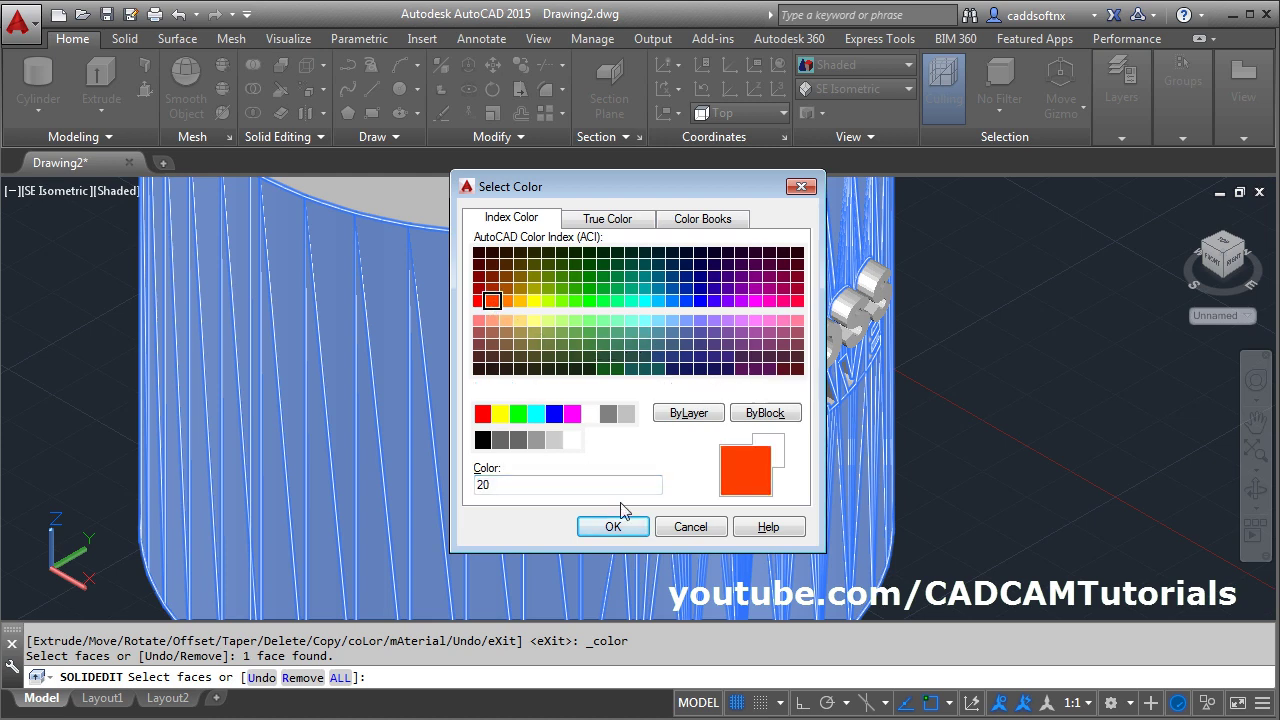
pyautogui.click(612, 527)
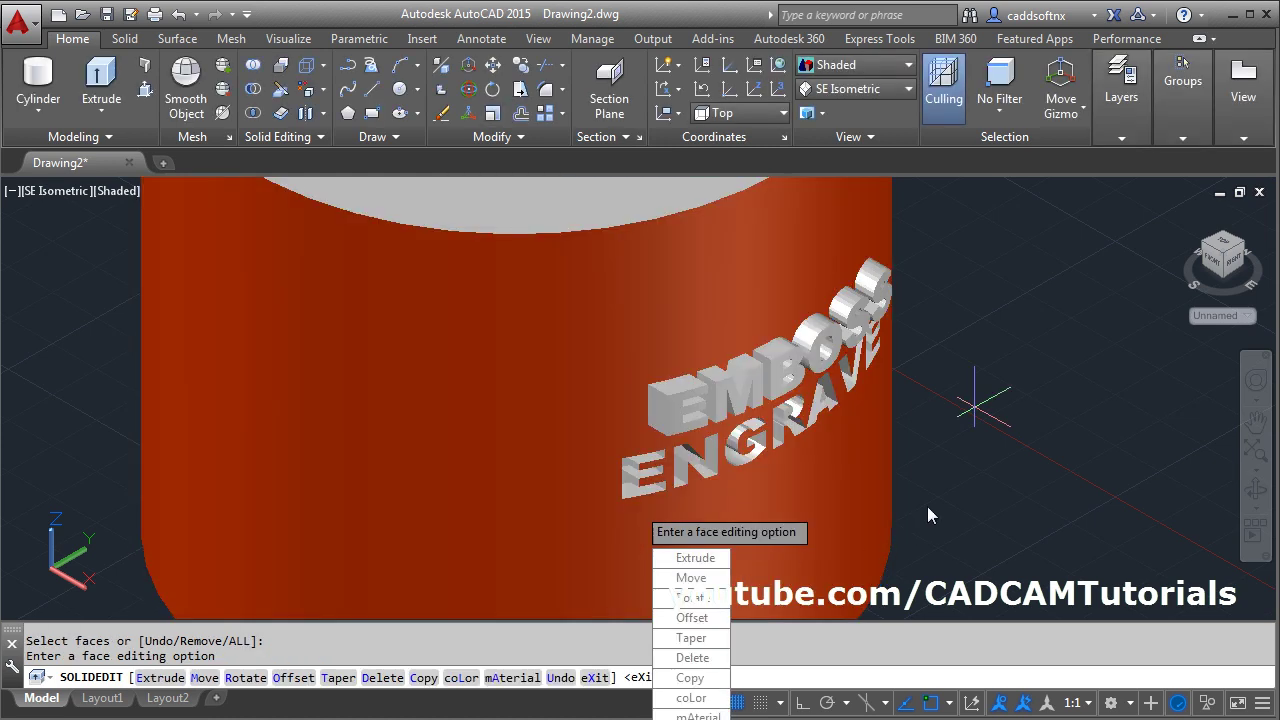
pyautogui.press('Escape')
pyautogui.scroll(2, 927, 506)
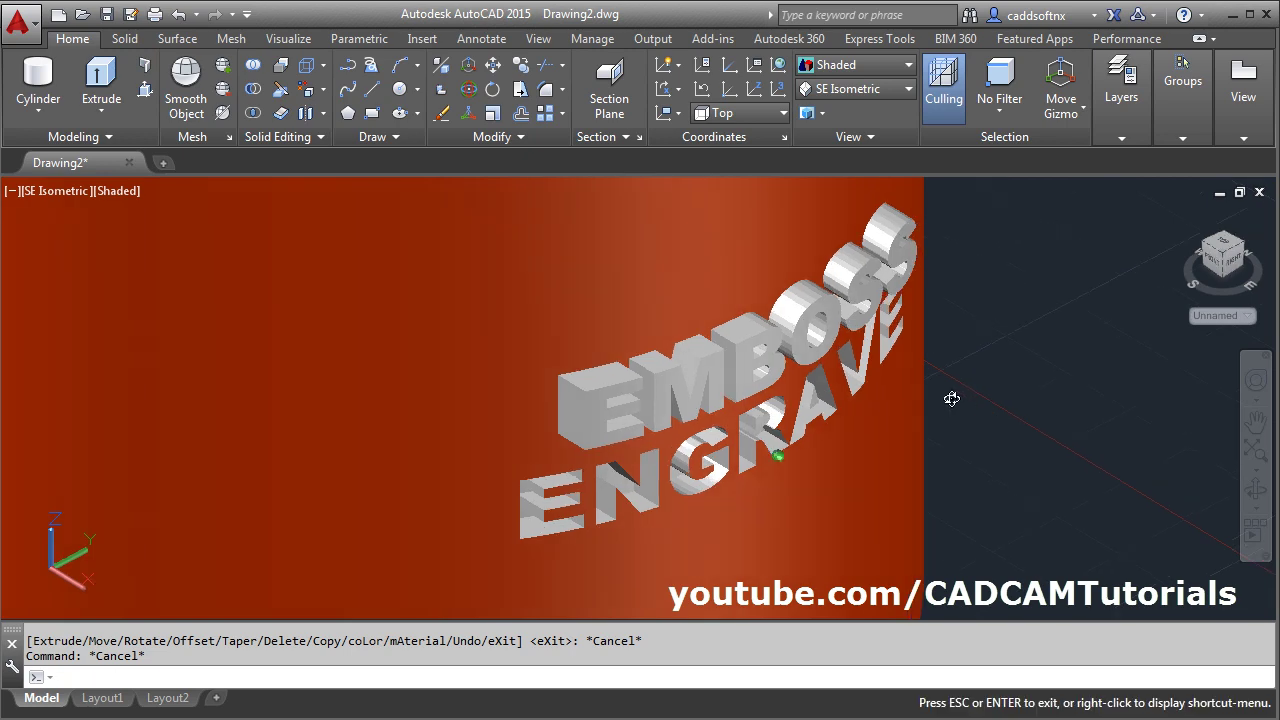